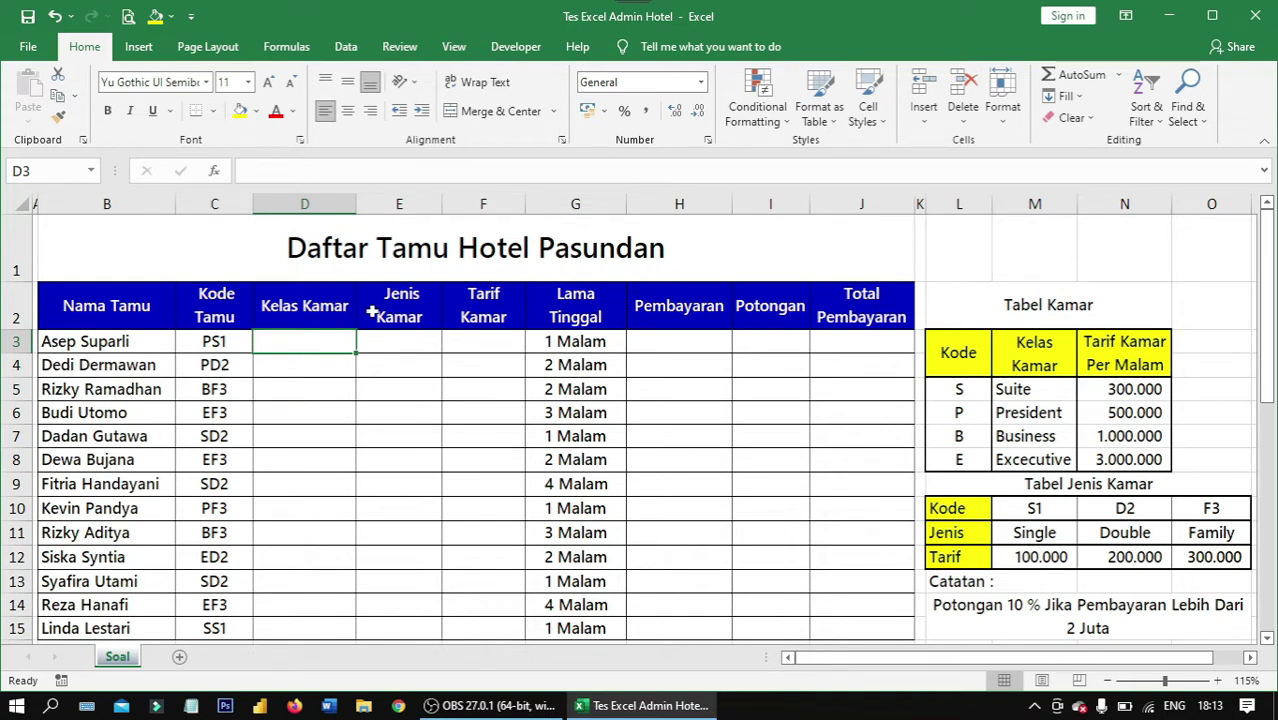
- Review the guest list and the Tabel Kamar, Tabel Jenis Kamar and Catatan discount note
left_click_drag(84, 300, 860, 630)
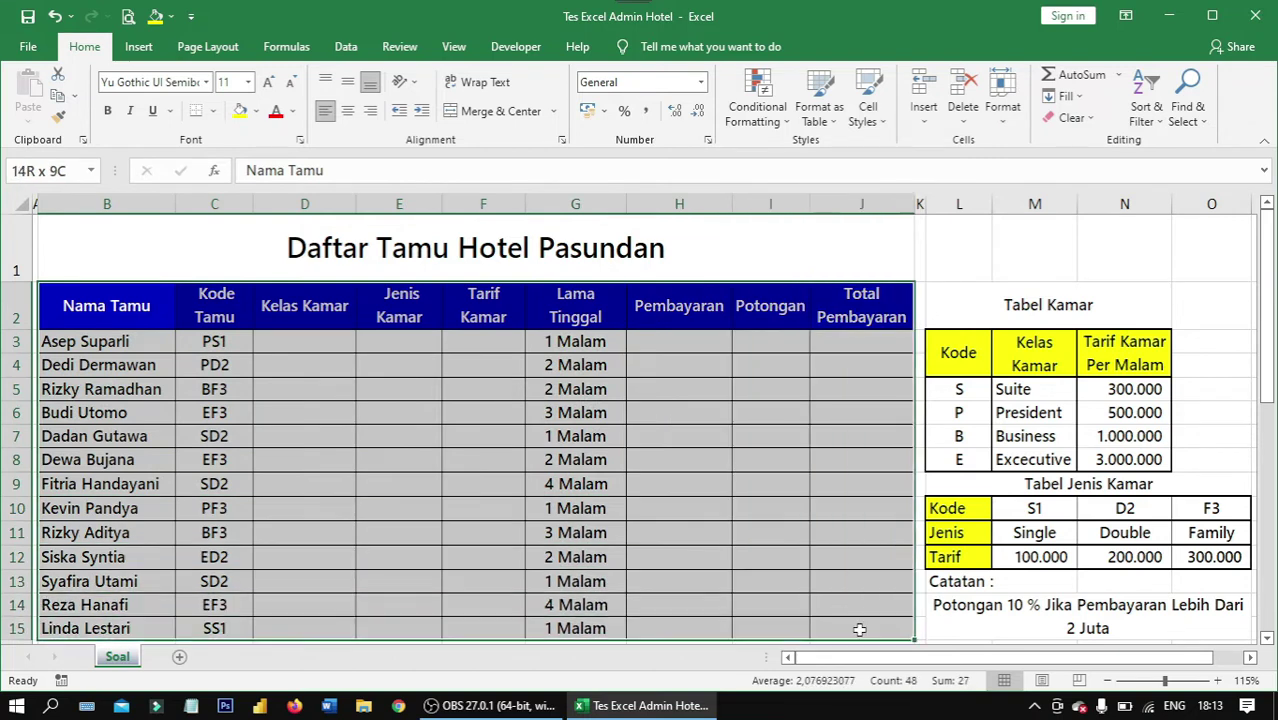
left_click(420, 385)
left_click_drag(336, 313, 513, 631)
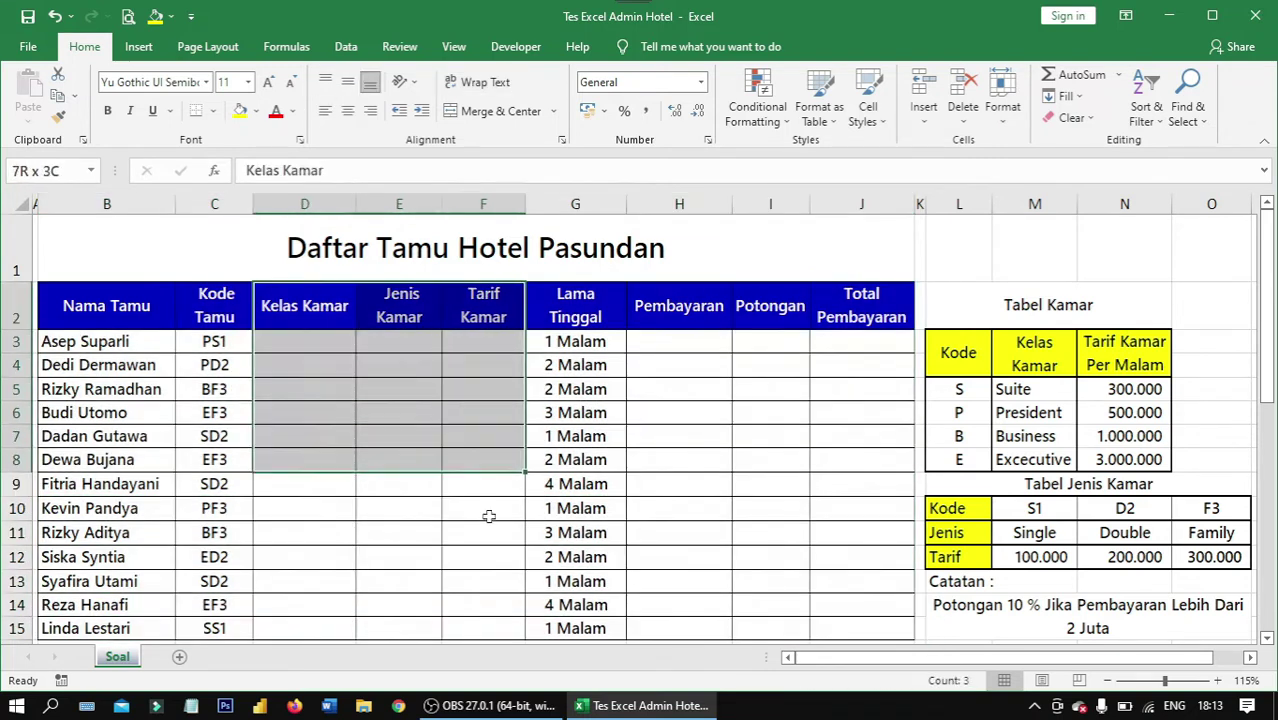
left_click(310, 343)
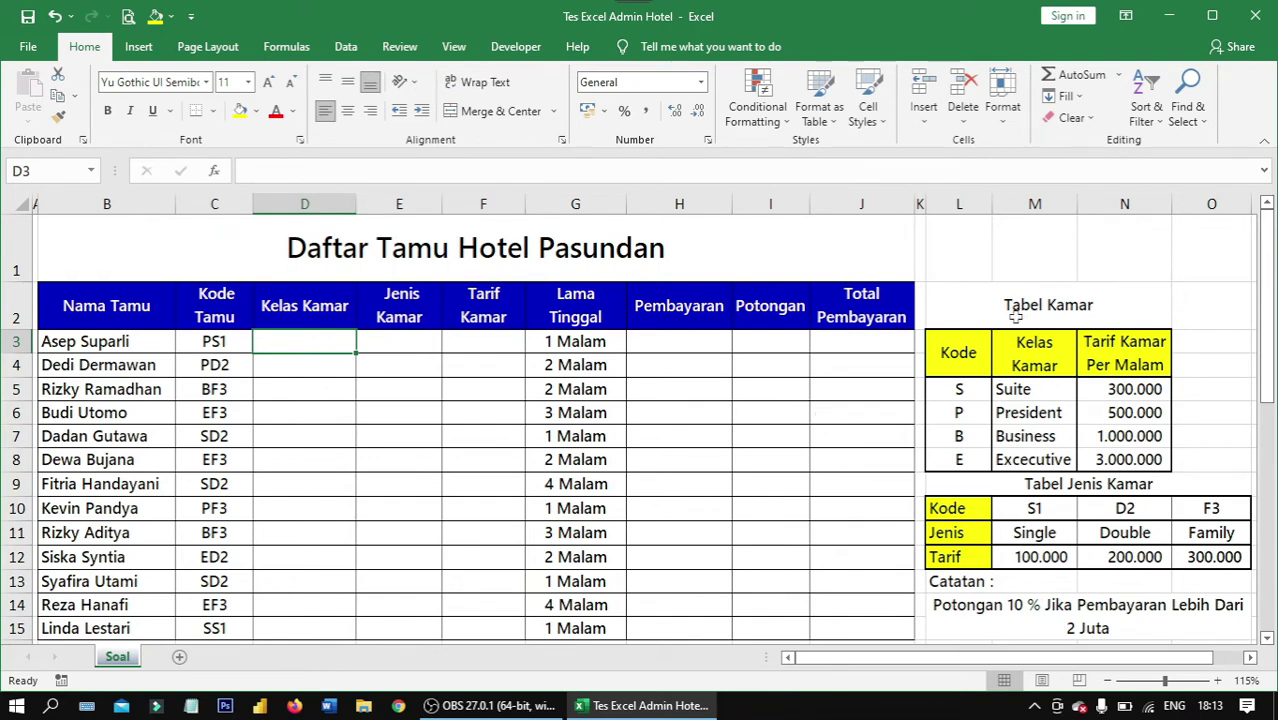
left_click_drag(1012, 316, 1110, 460)
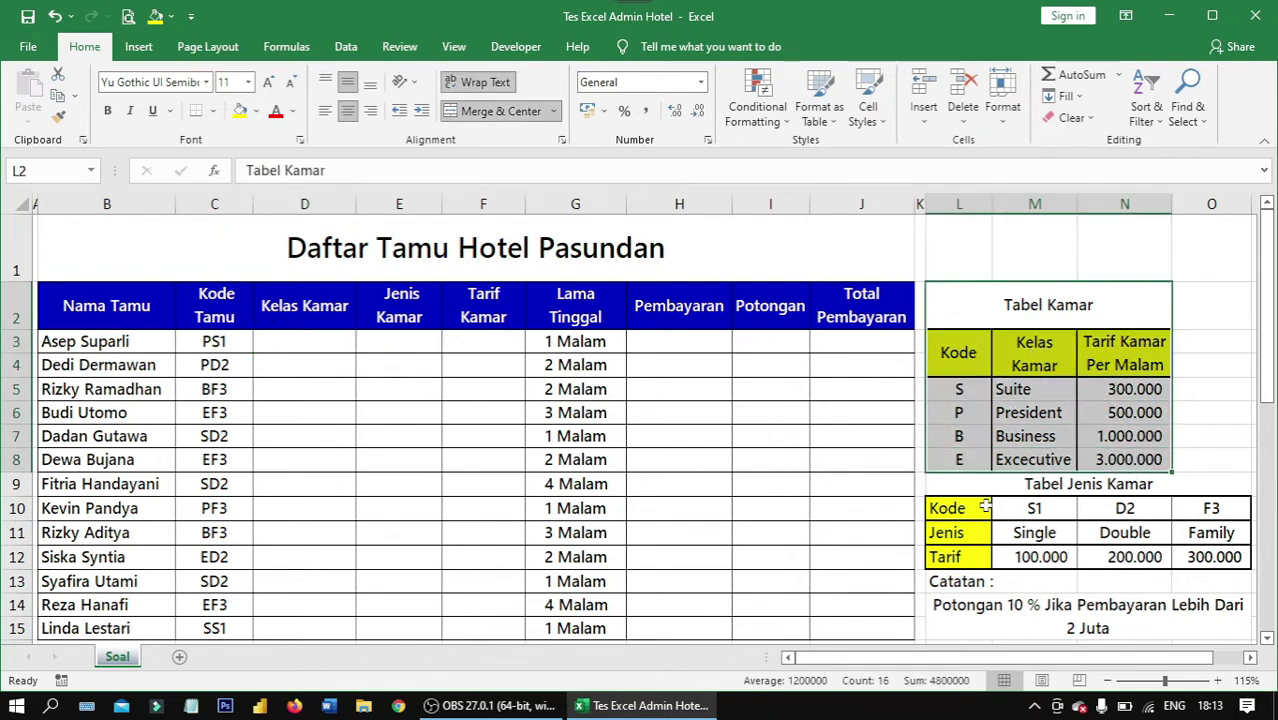
left_click_drag(985, 484, 1065, 550)
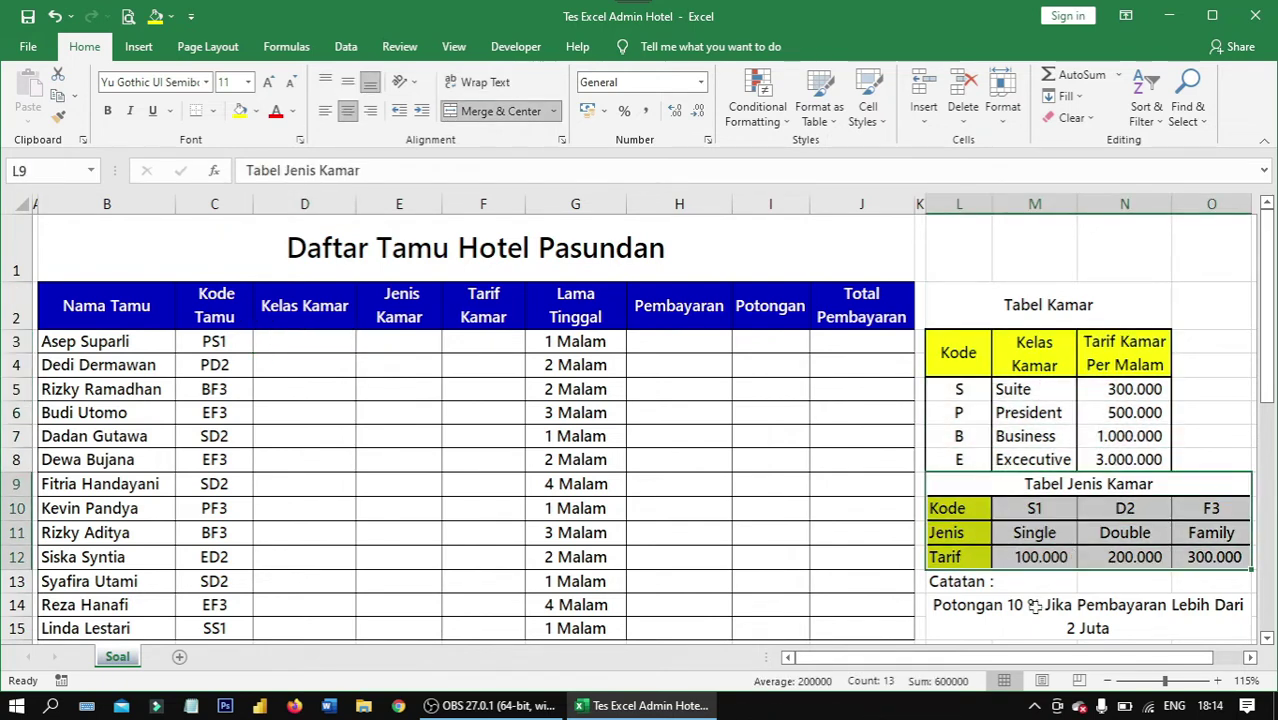
left_click_drag(975, 582, 1005, 610)
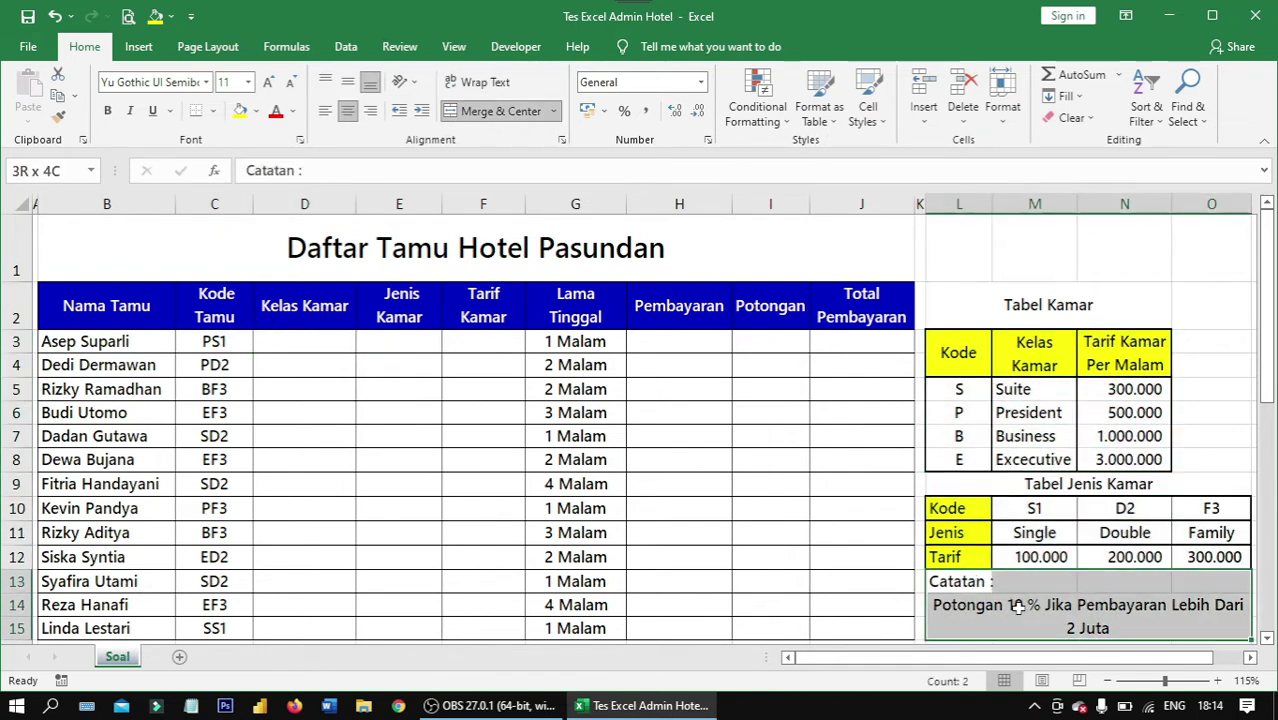
left_click(306, 340)
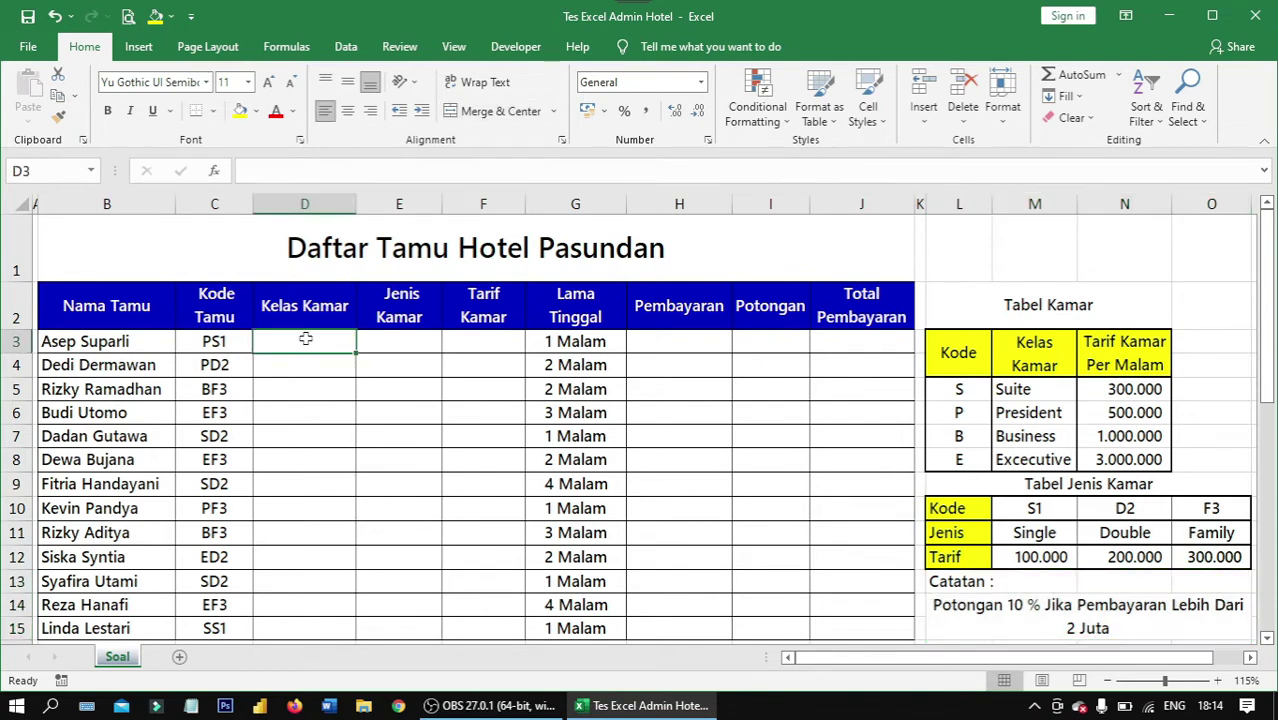
- Inspect the Kode Tamu column, starting with PS1, against the two reference table rows
left_click(229, 320)
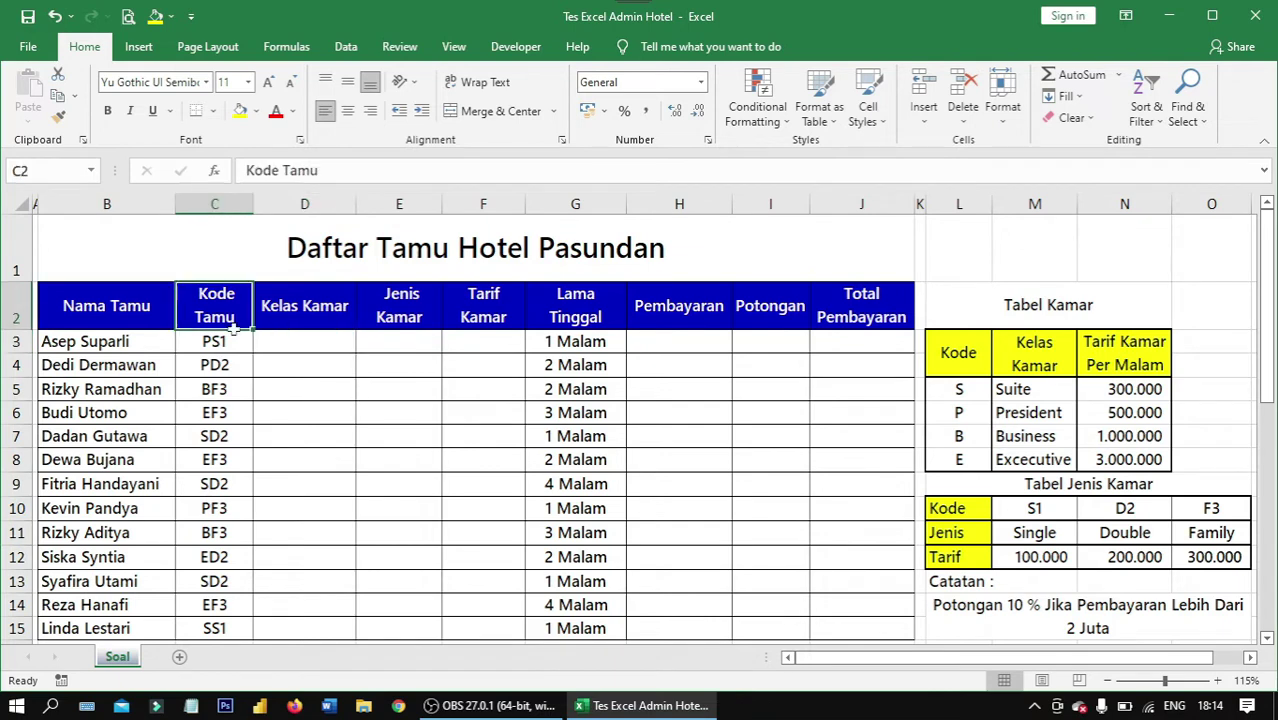
left_click_drag(232, 318, 225, 622)
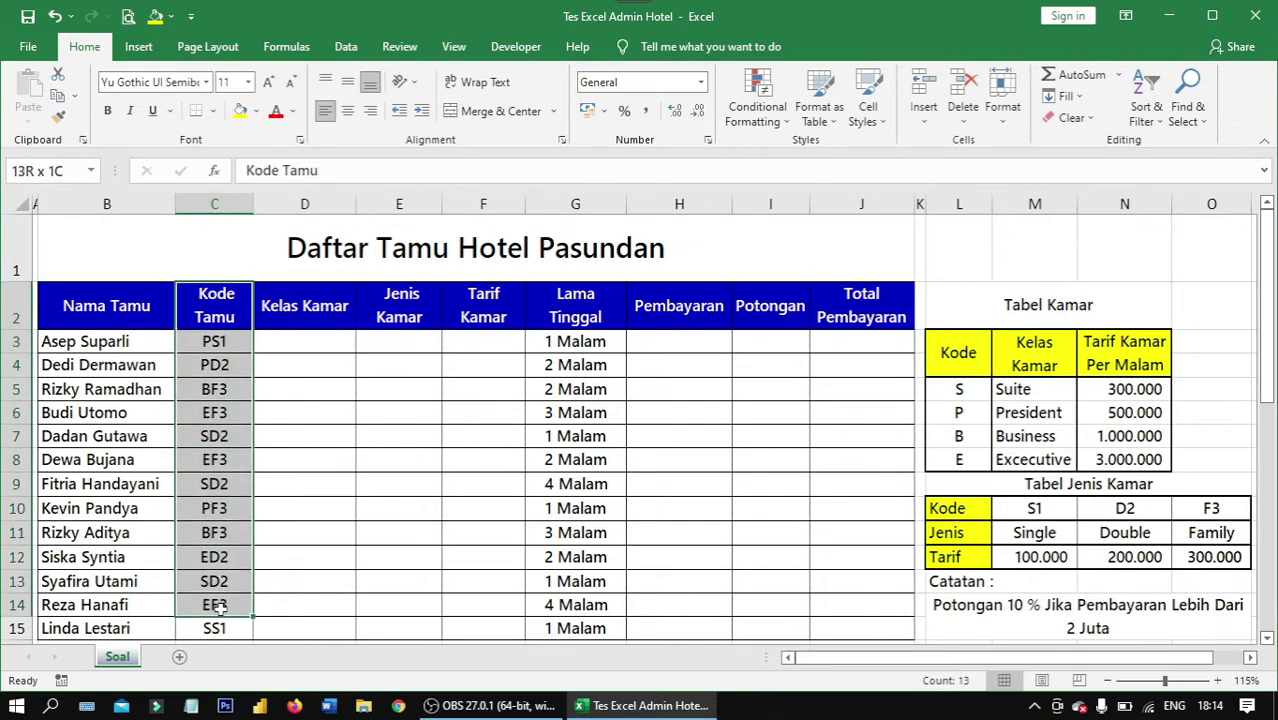
left_click(230, 343)
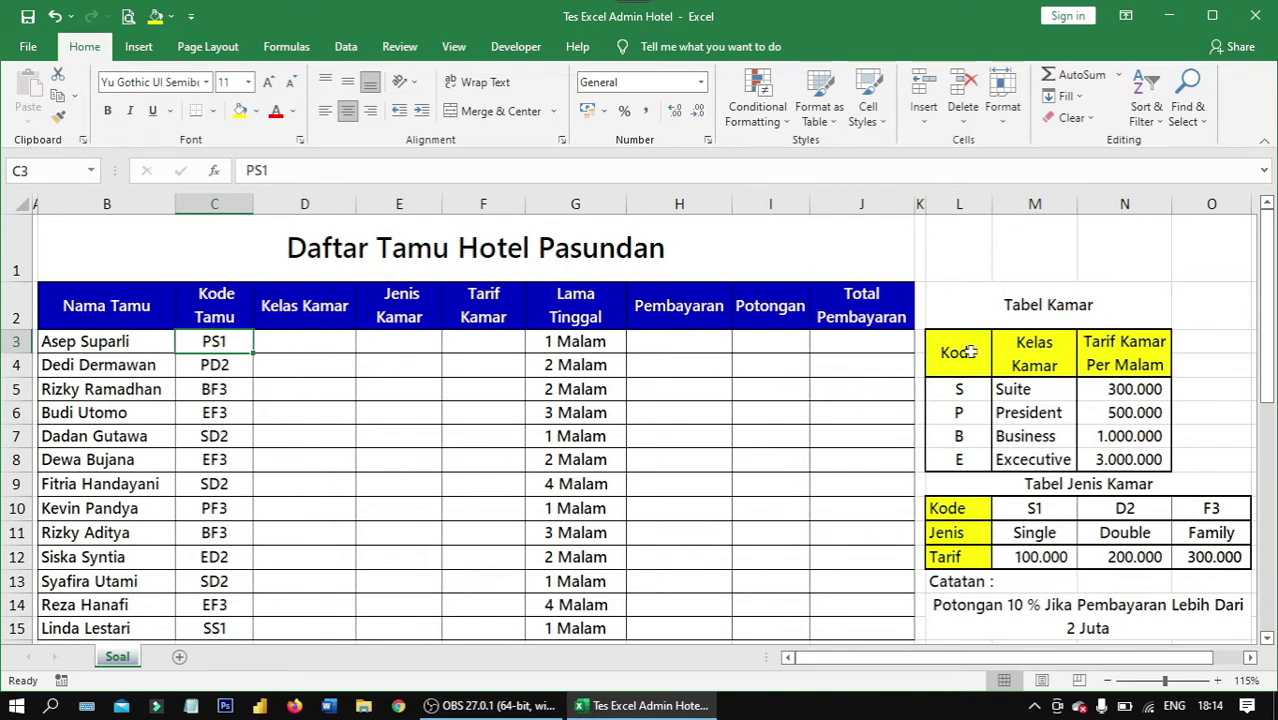
left_click_drag(958, 352, 1097, 449)
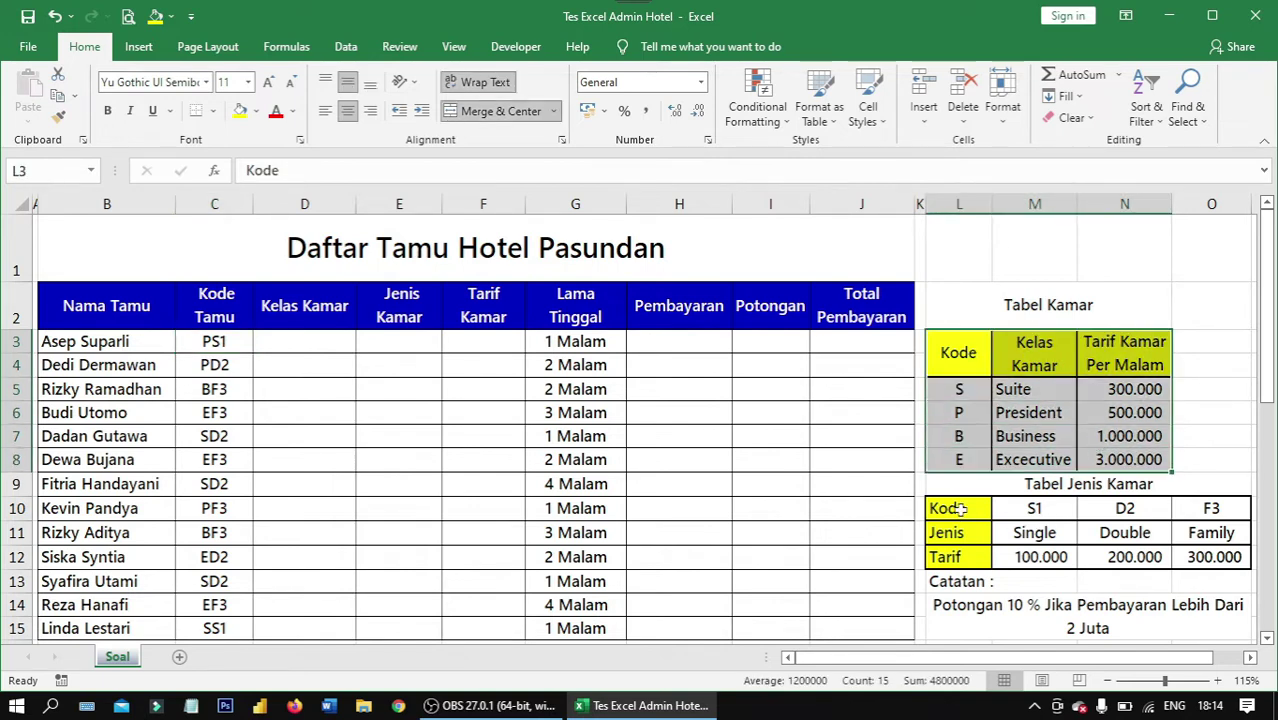
left_click_drag(958, 510, 1215, 556)
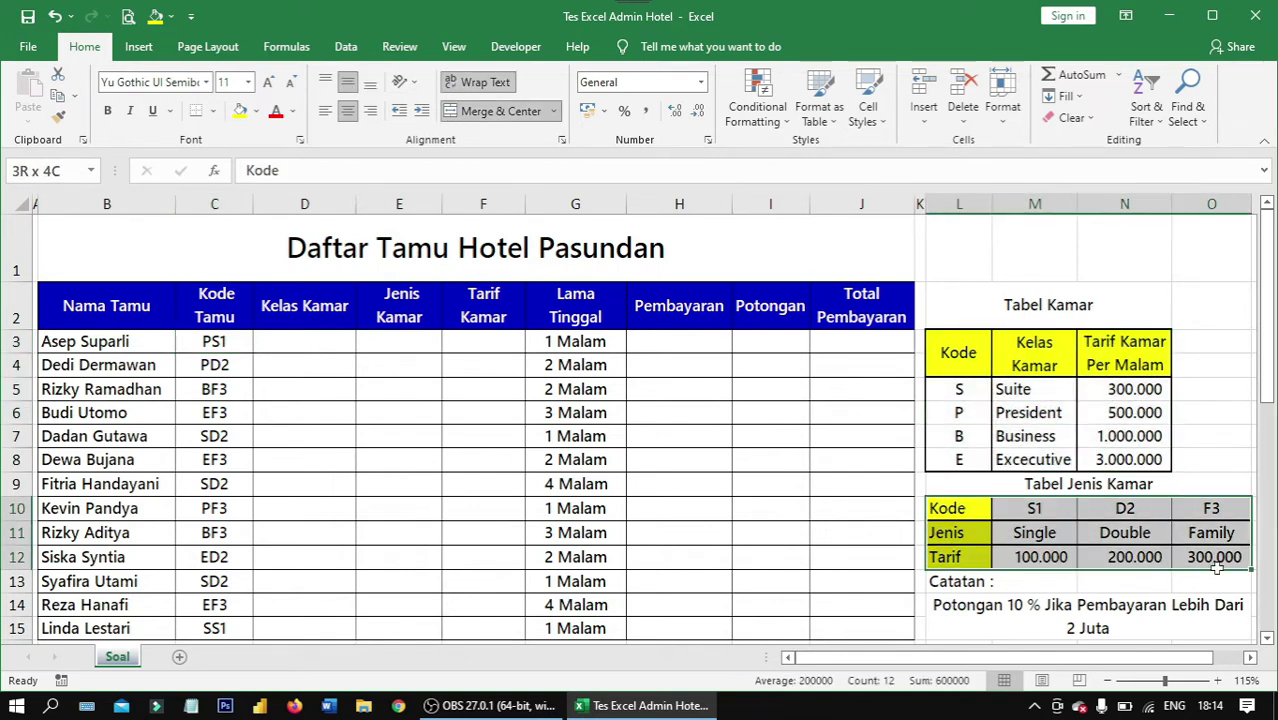
left_click(220, 334)
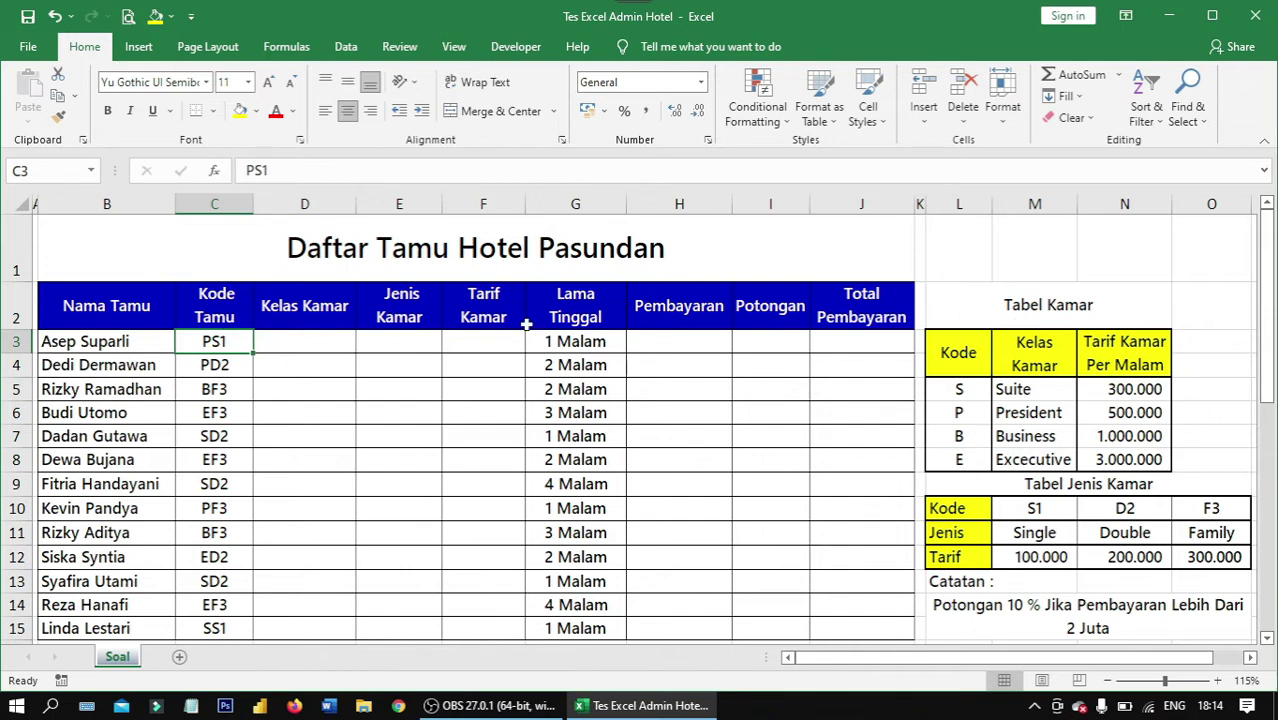
- Colour the leading P of guest code PS1 red, then return to D3
left_click_drag(253, 170, 246, 170)
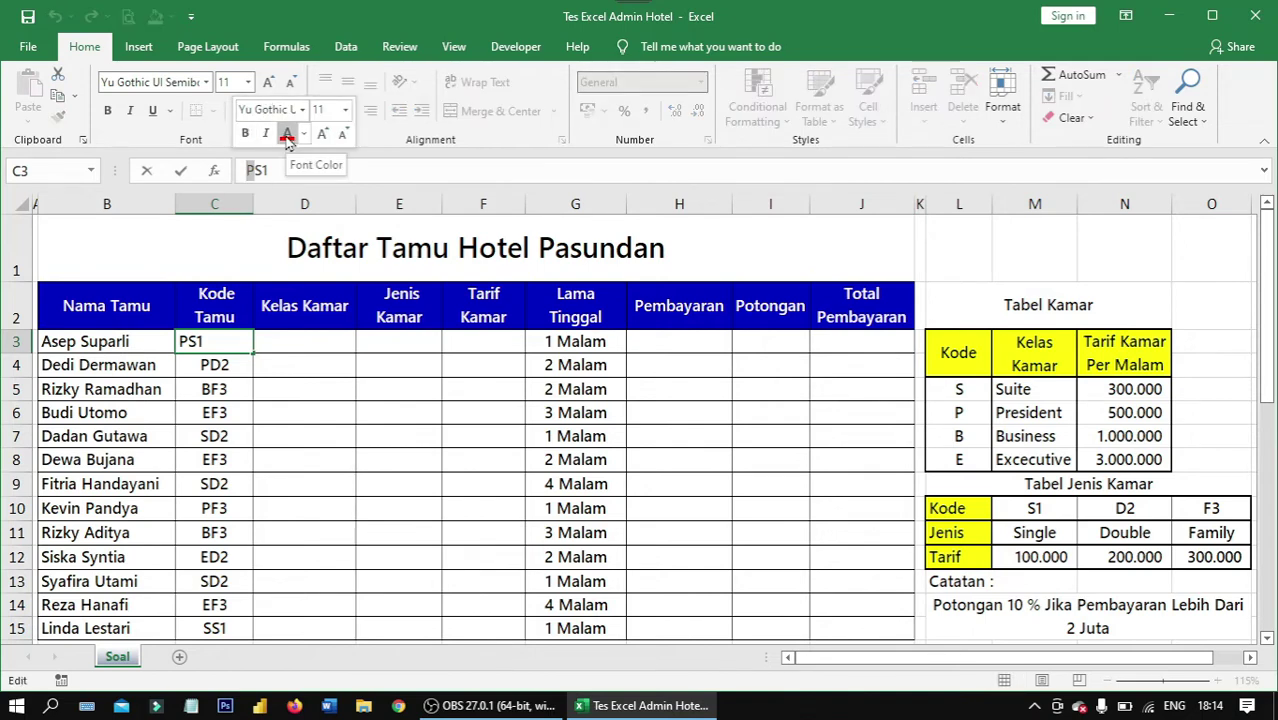
left_click(287, 135)
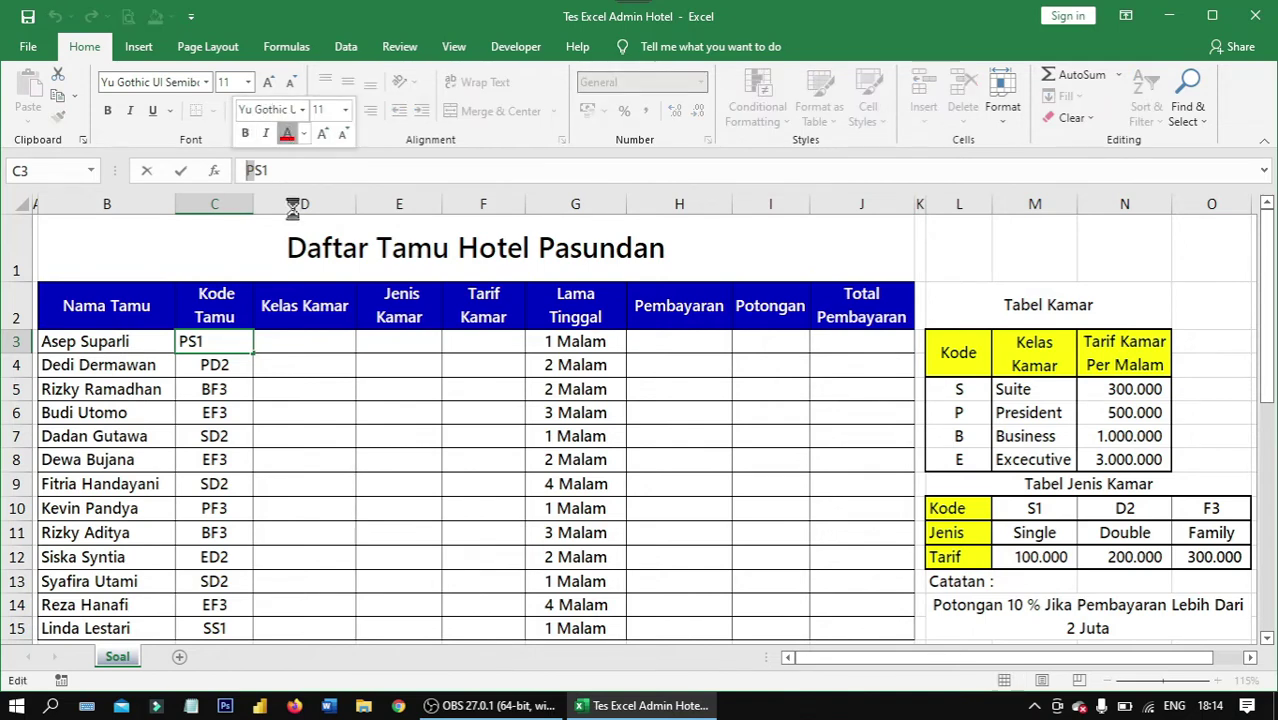
left_click(278, 345)
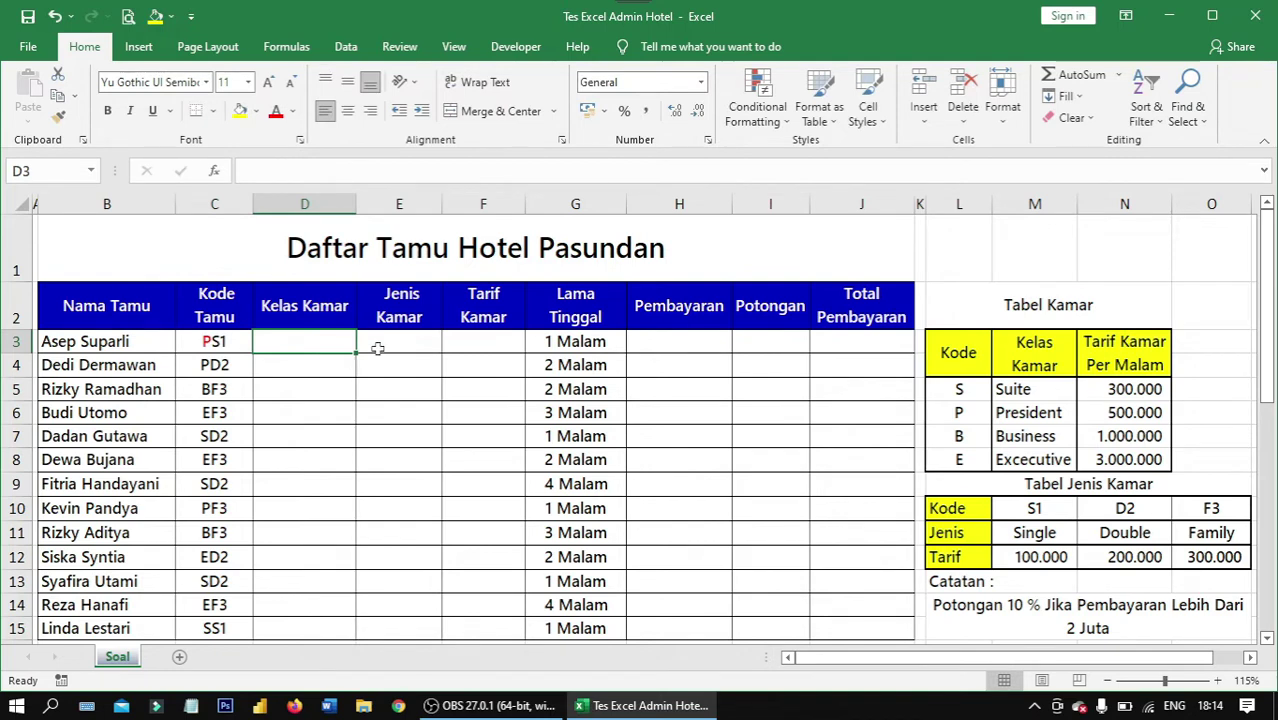
mouse_move(985, 490)
left_mouse_down()
mouse_move(1100, 521)
mouse_move(1100, 557)
left_mouse_up()
left_click(278, 340)
- Compare the empty Kelas Kamar column with Tabel Kamar's room classes Suite through Excecutive
left_click(308, 202)
left_click(301, 338)
left_click(1022, 305)
left_click_drag(1036, 358, 1040, 462)
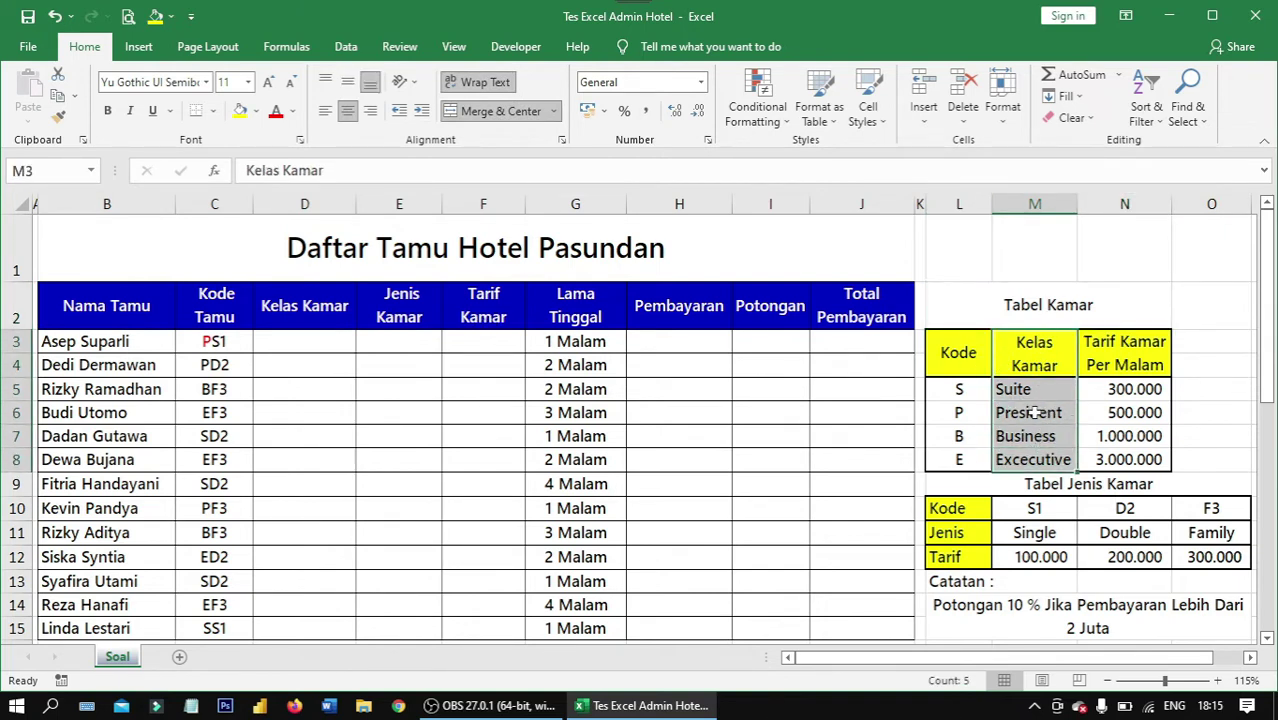
left_click(1028, 365)
left_click_drag(1030, 366, 1030, 460)
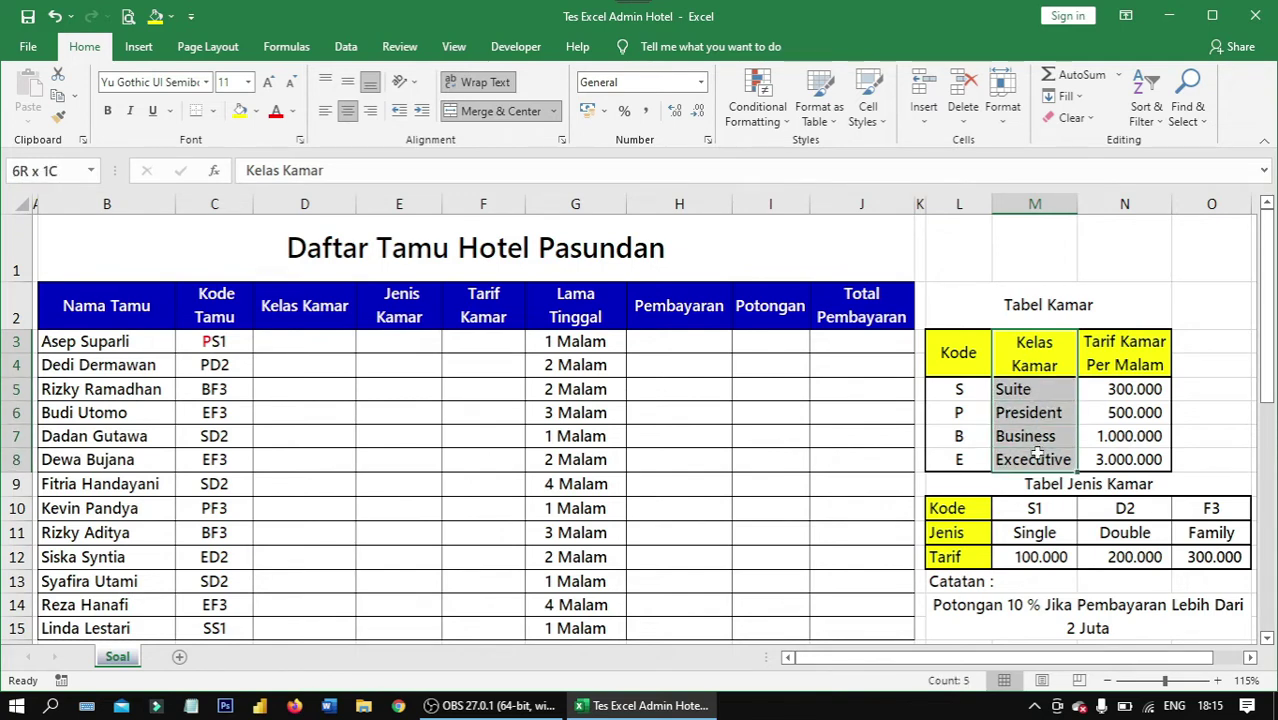
left_click(331, 346)
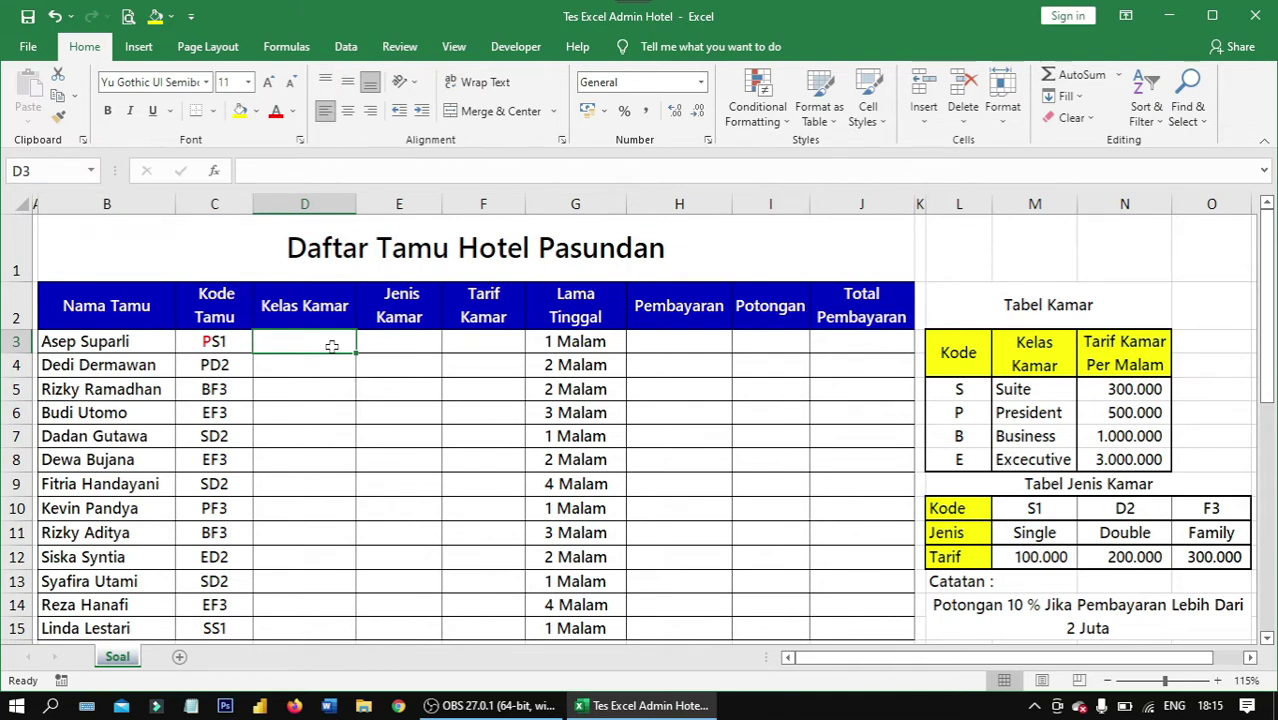
- Start D3's formula as =VLOOKUP(LEFT(C3;1); to use the guest code's first letter
type("=vl")
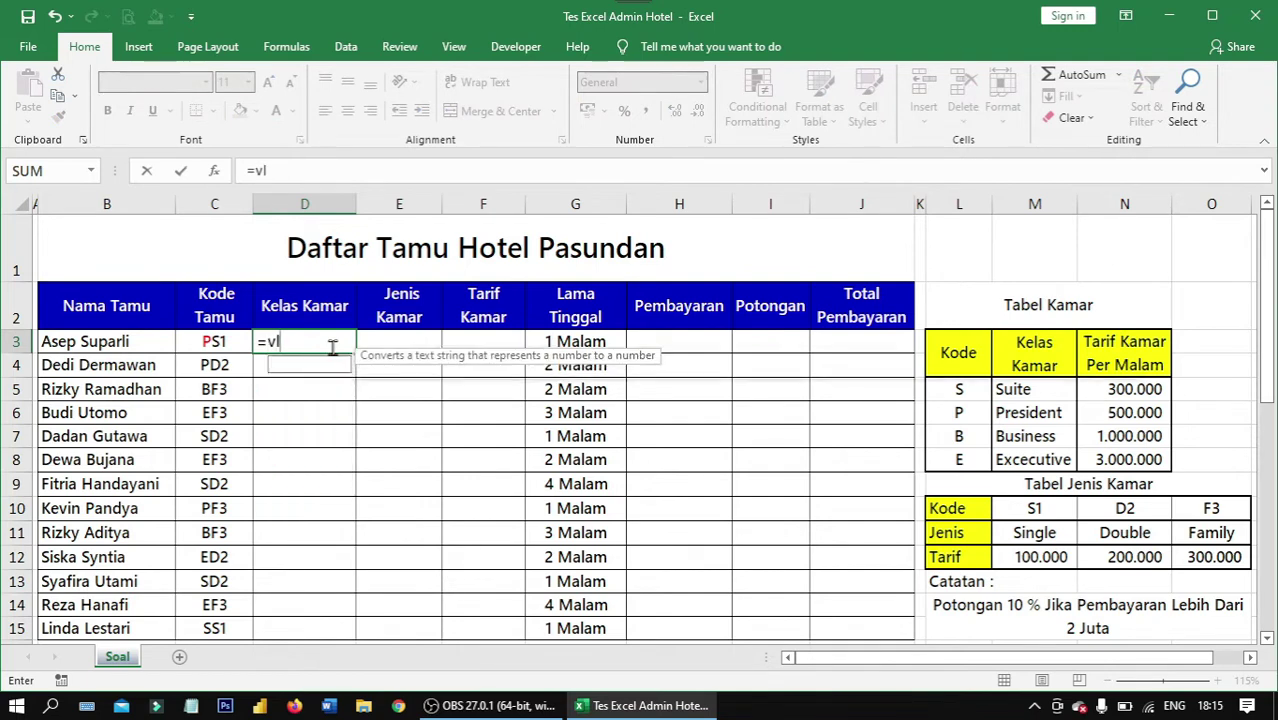
type("ookup")
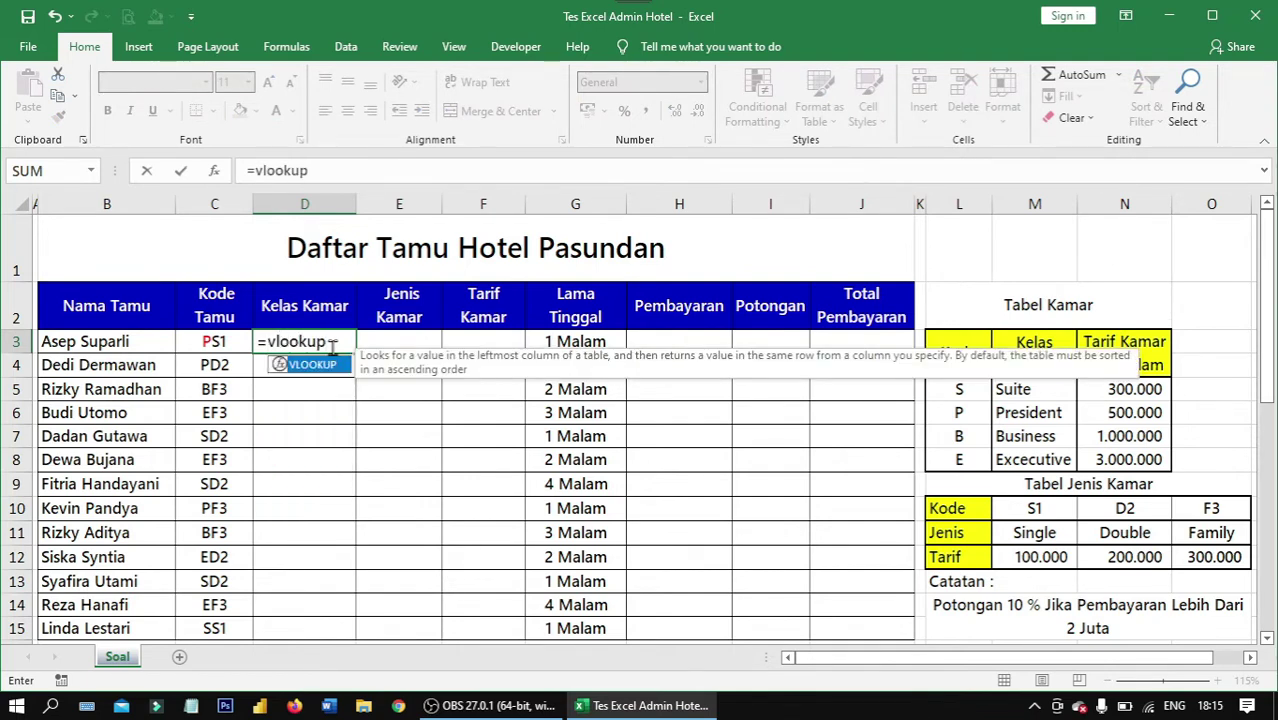
key("Tab")
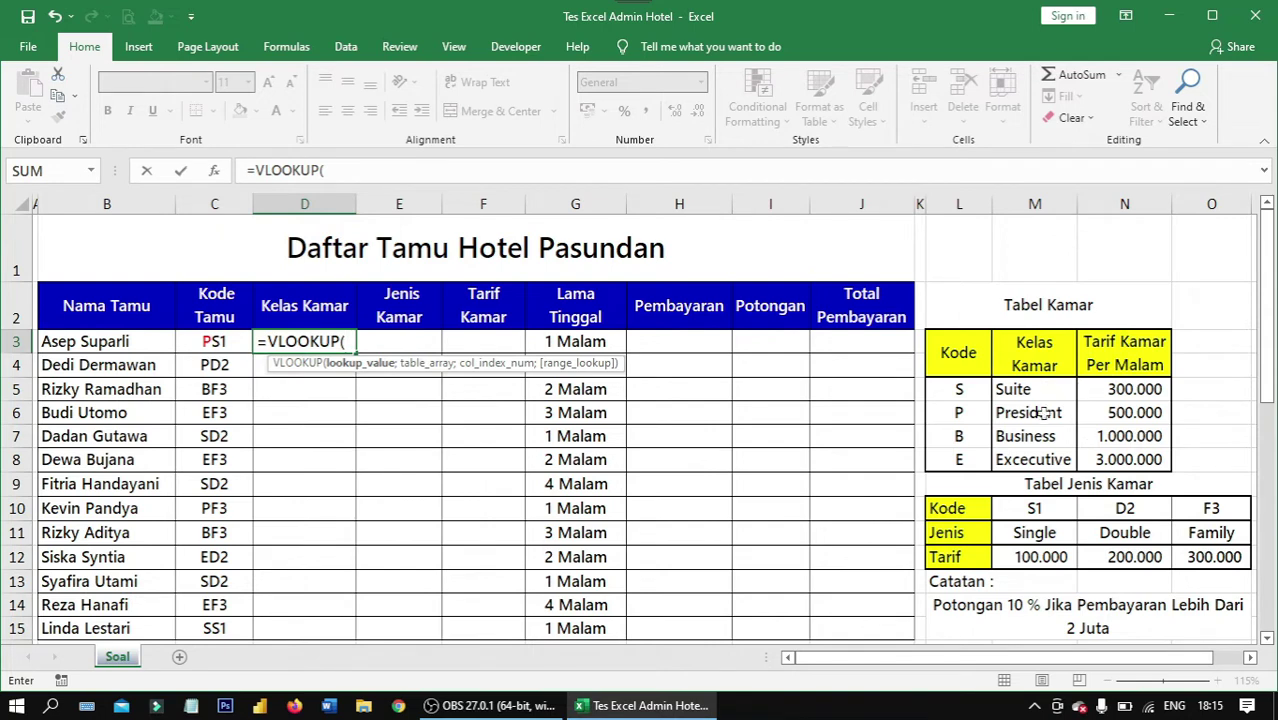
left_click(351, 341)
type("lef")
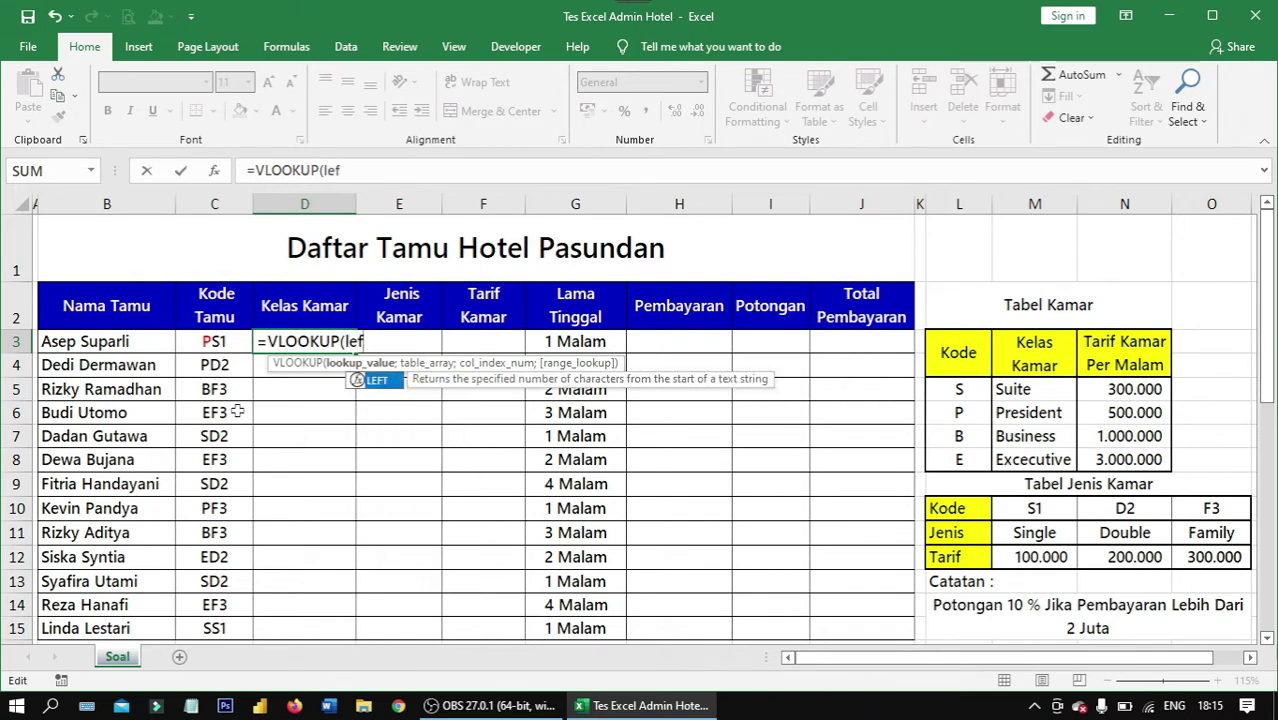
type("t")
key("Tab")
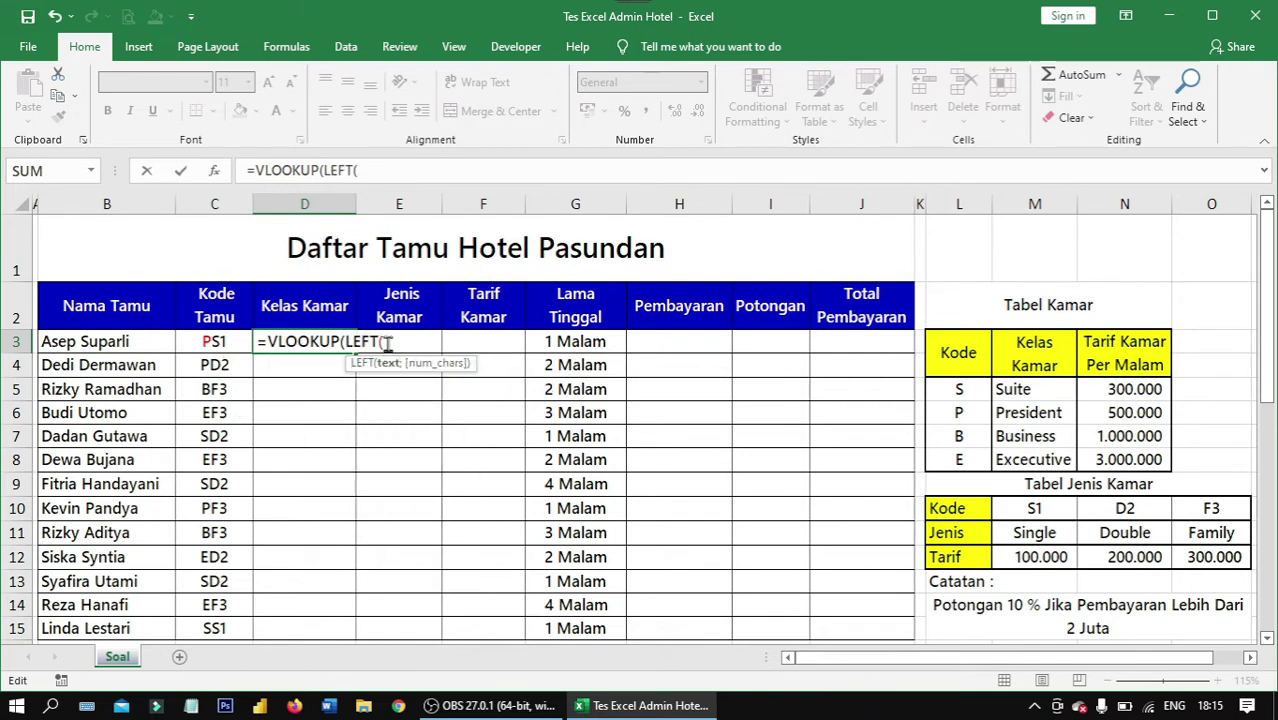
left_click(226, 341)
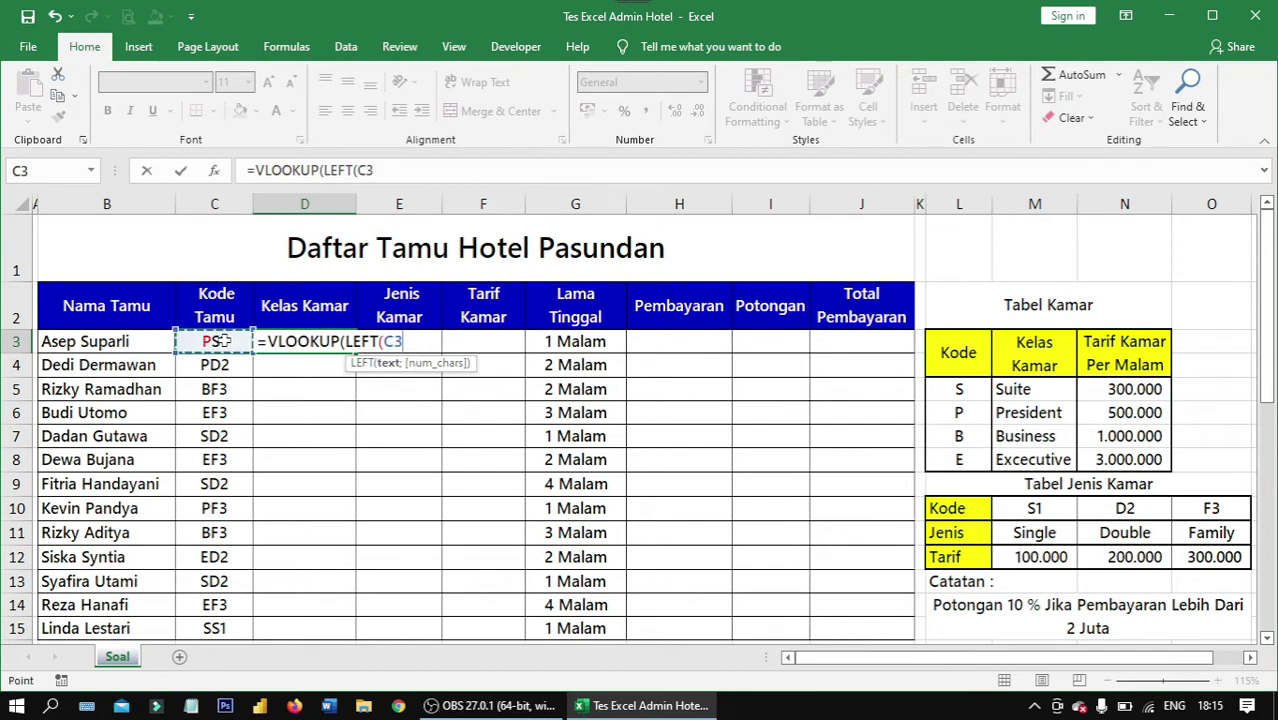
type(";")
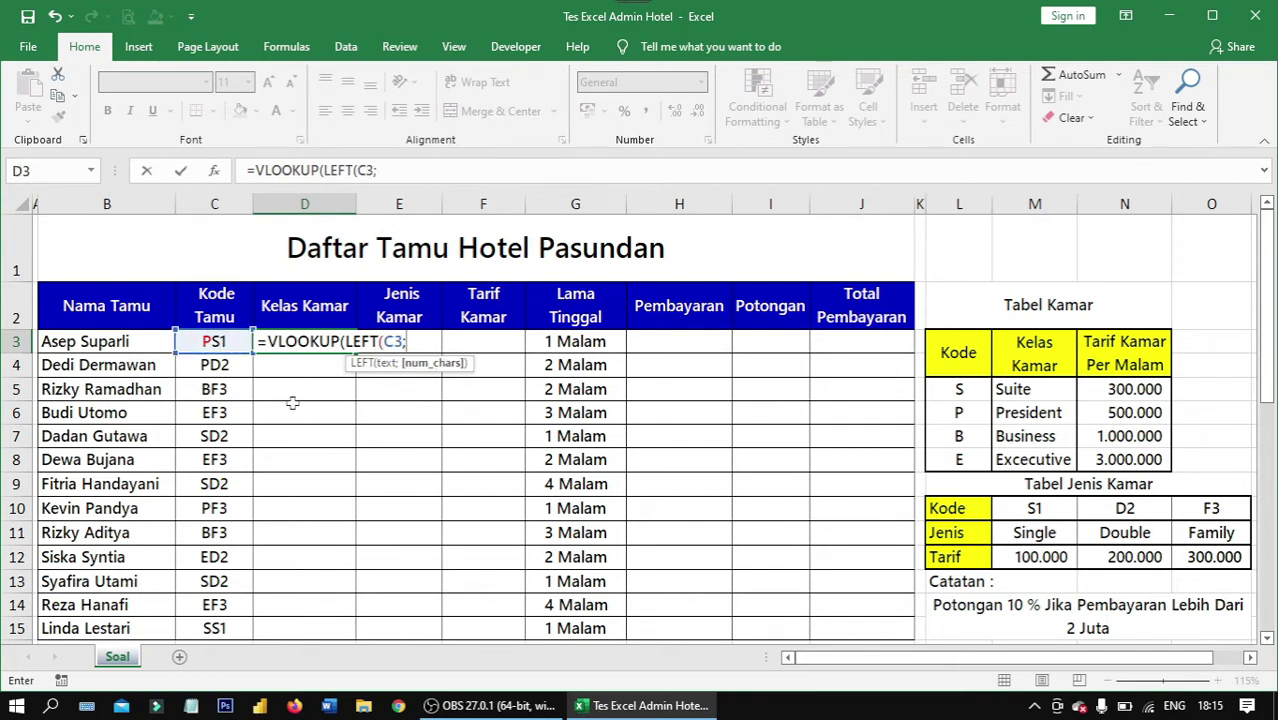
type("1)")
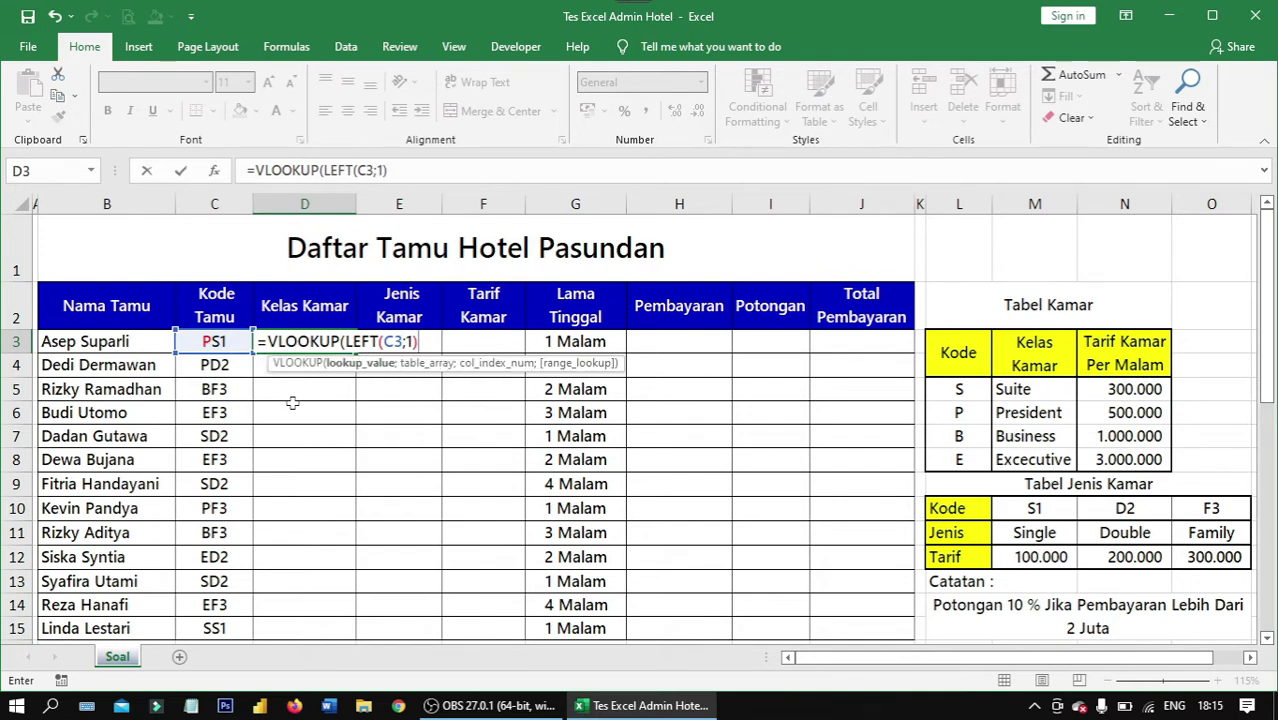
type(";")
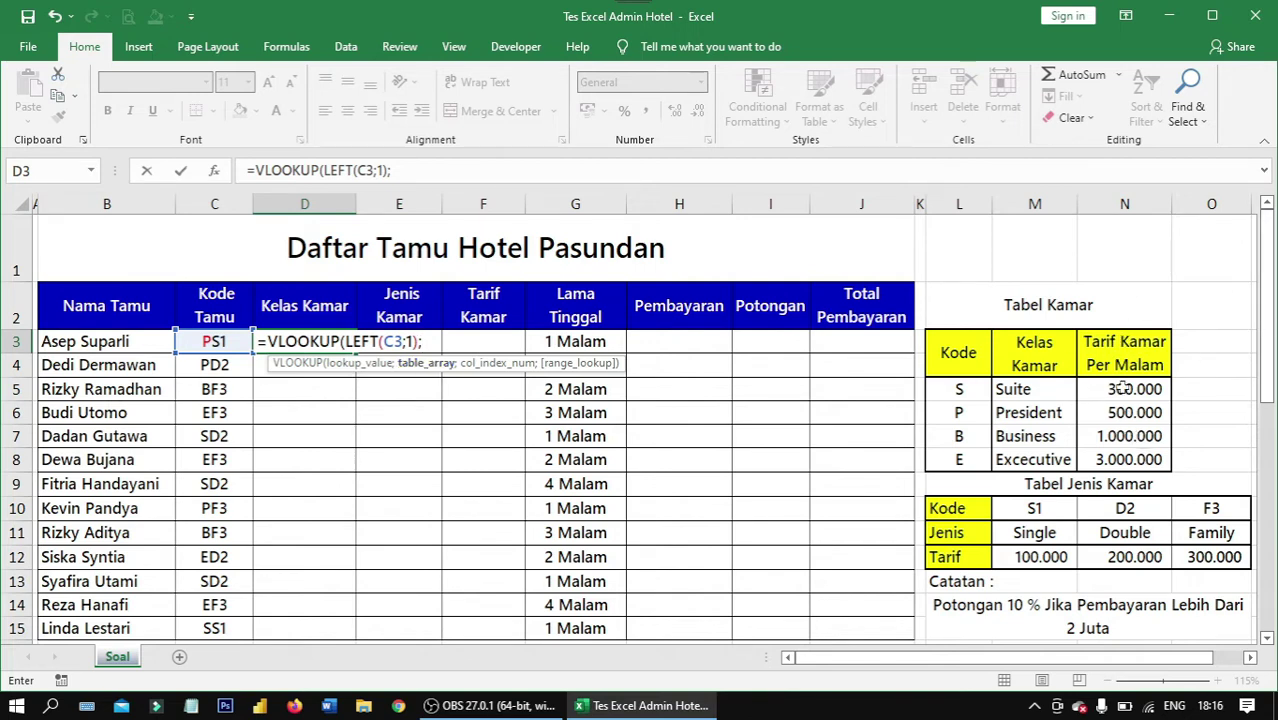
- Finish D3 as =VLOOKUP(LEFT(C3;1);$L$3:$N$8;2;FALSE) so it shows President
left_click_drag(960, 352, 1132, 459)
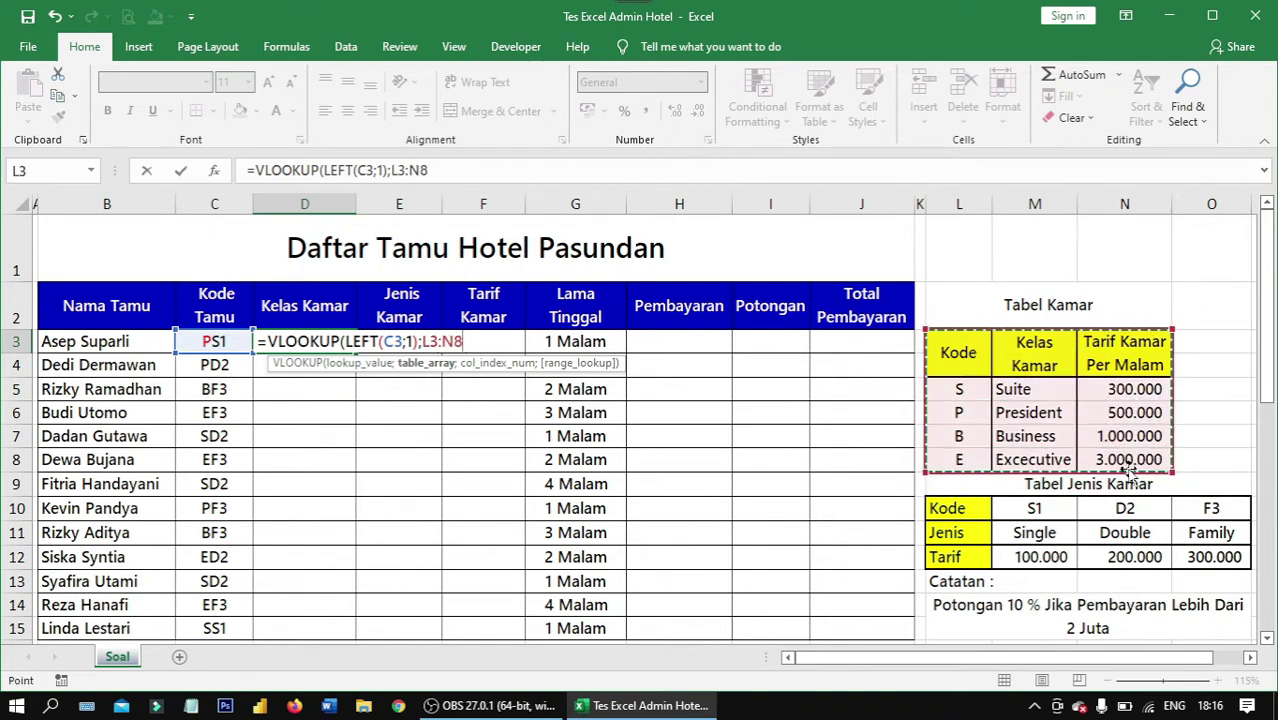
key("F4")
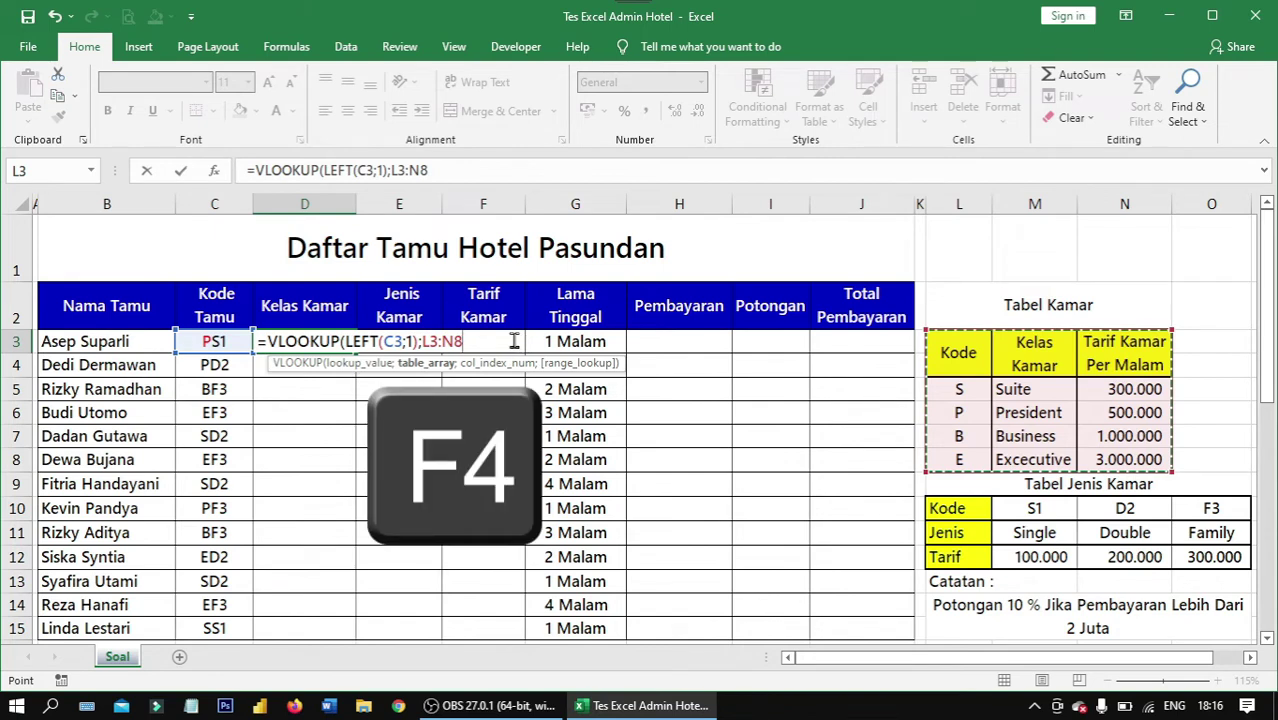
key("F4")
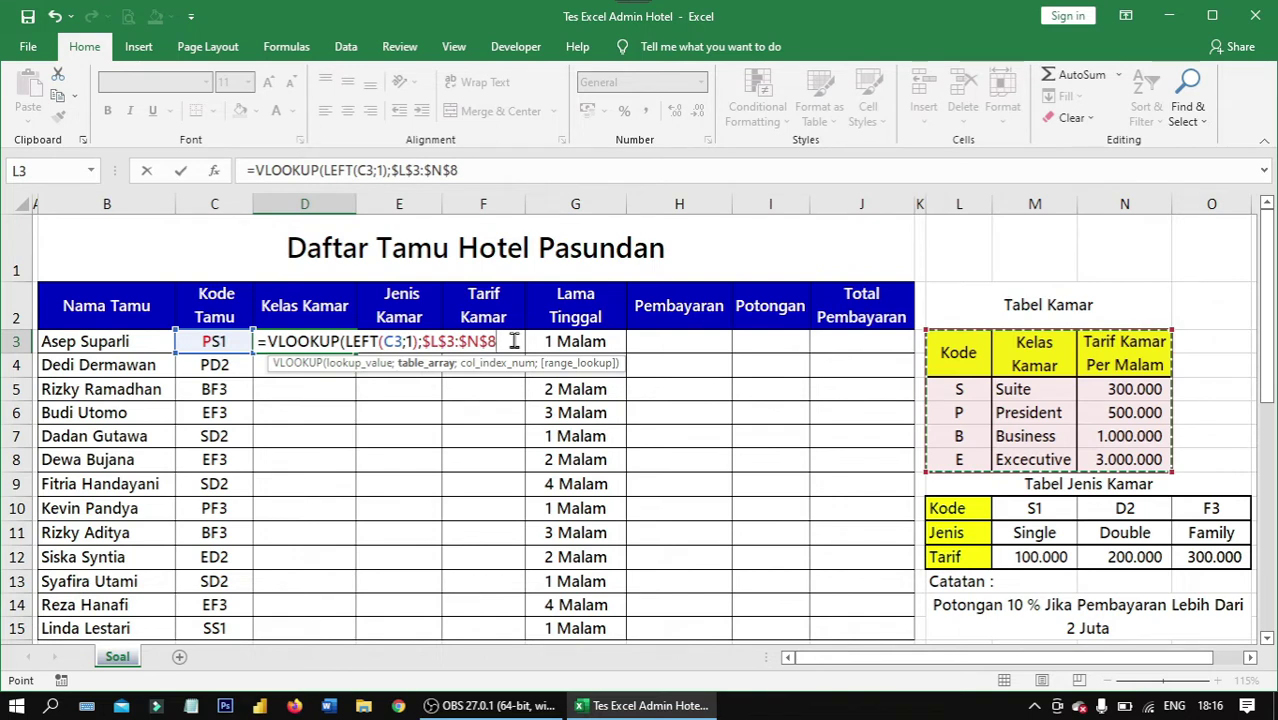
type(";")
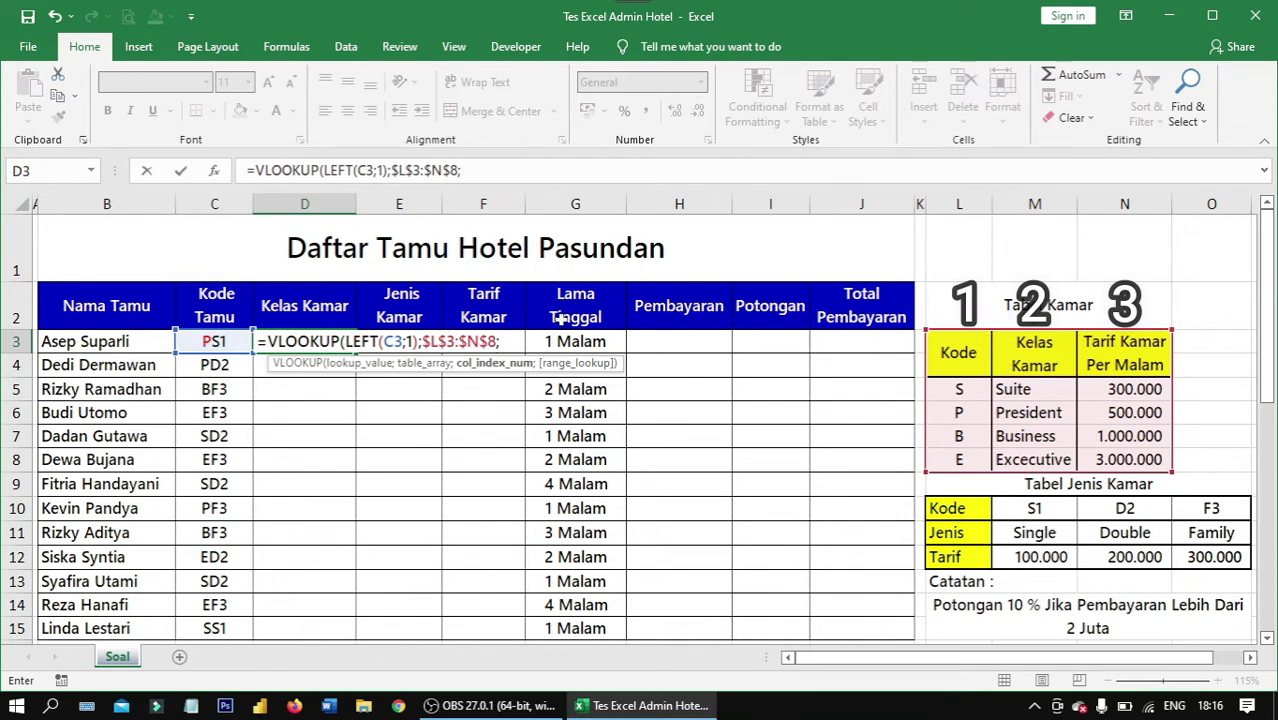
type("2")
type(";")
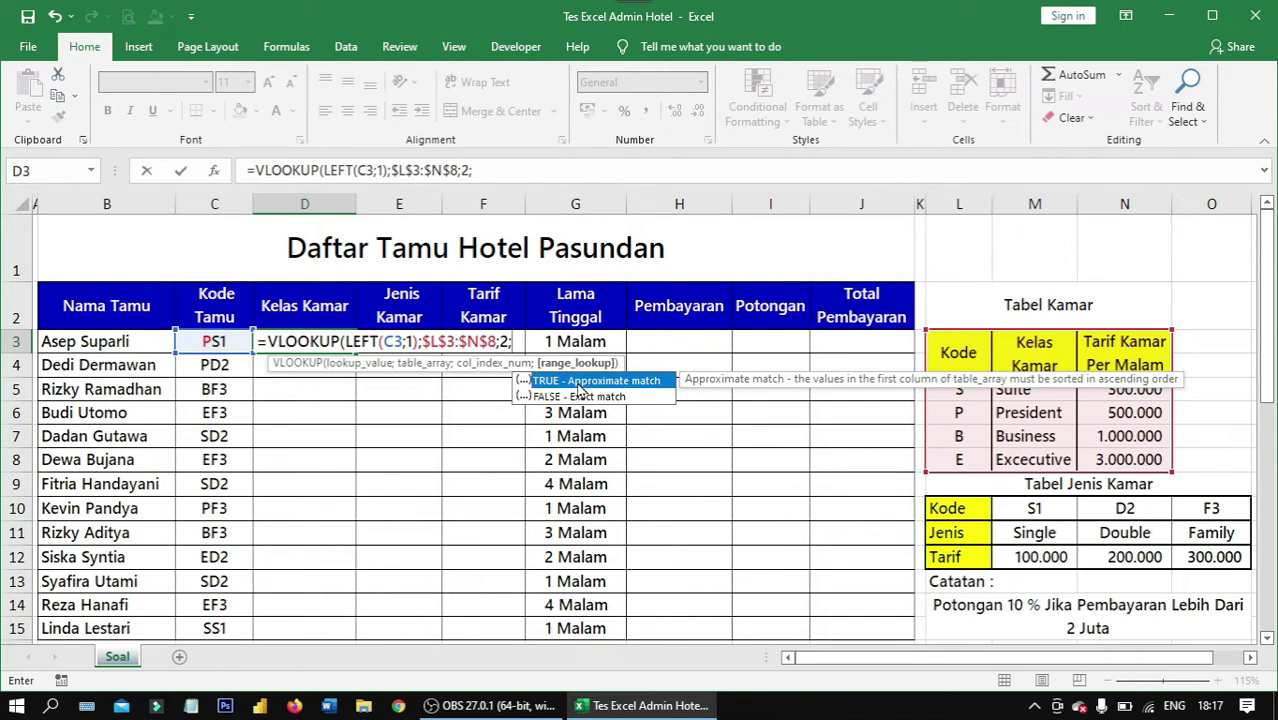
key("Down")
key("Down")
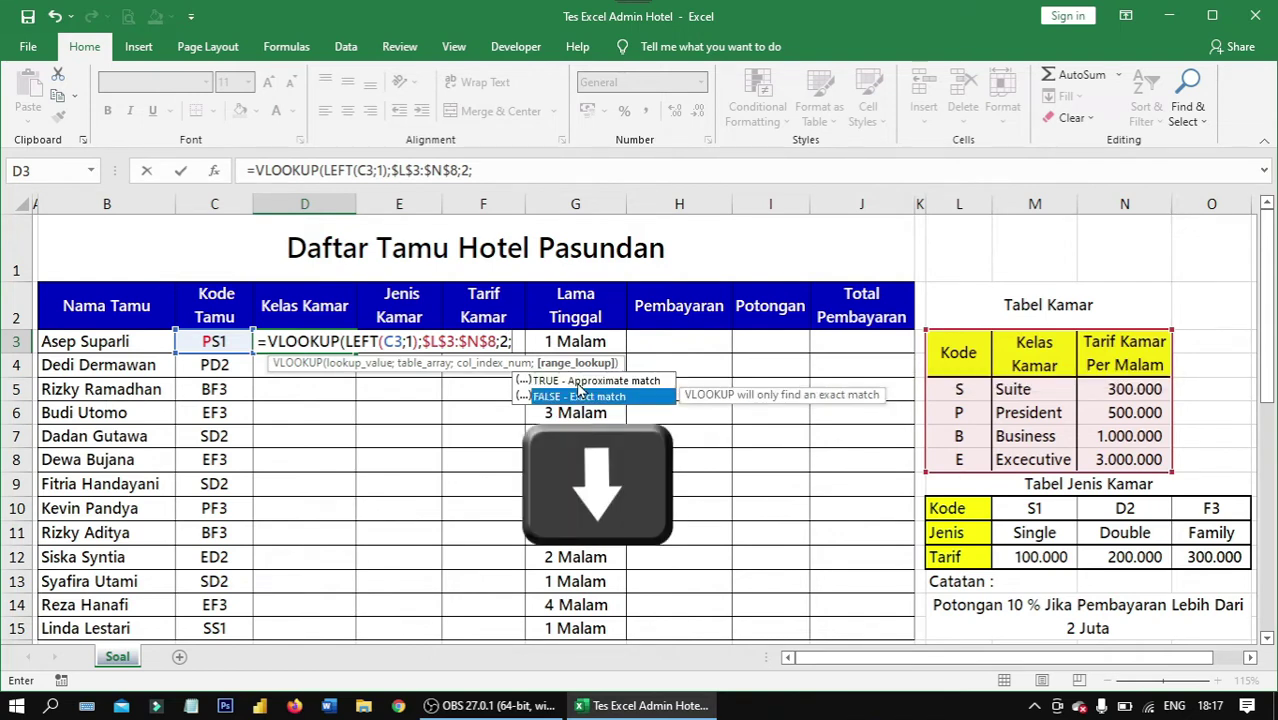
key("Tab")
type(")")
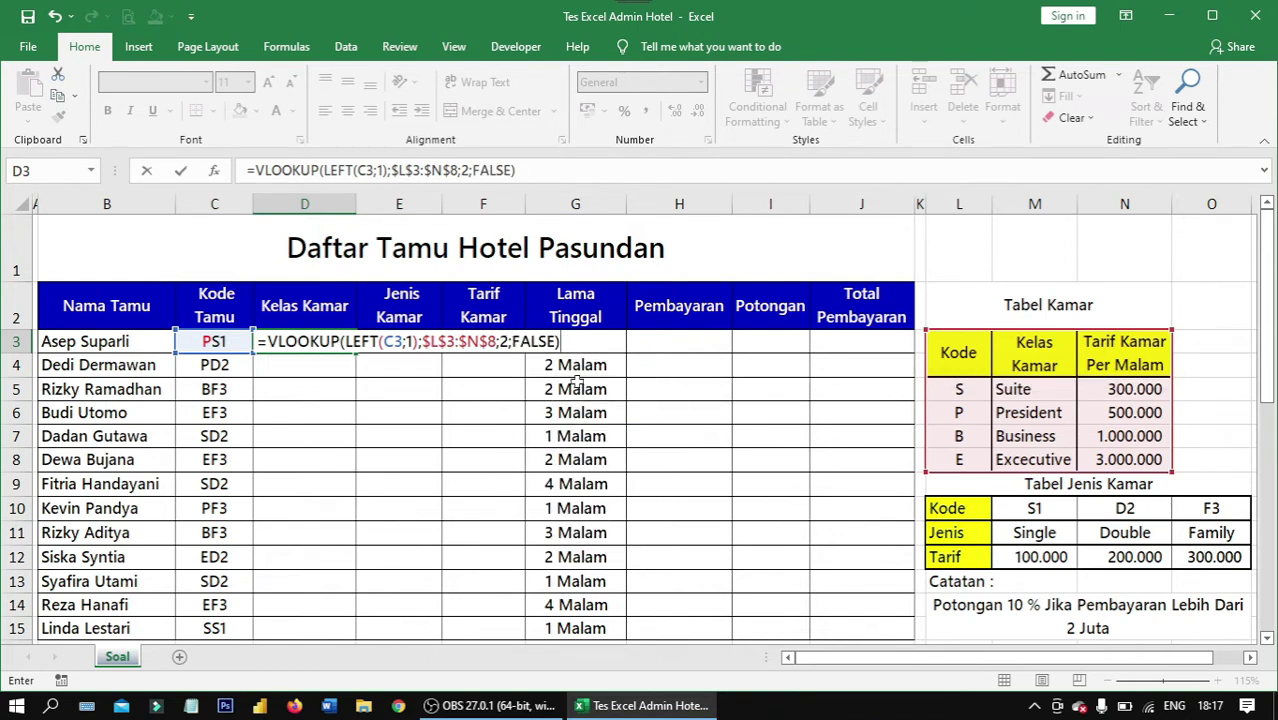
key("Return")
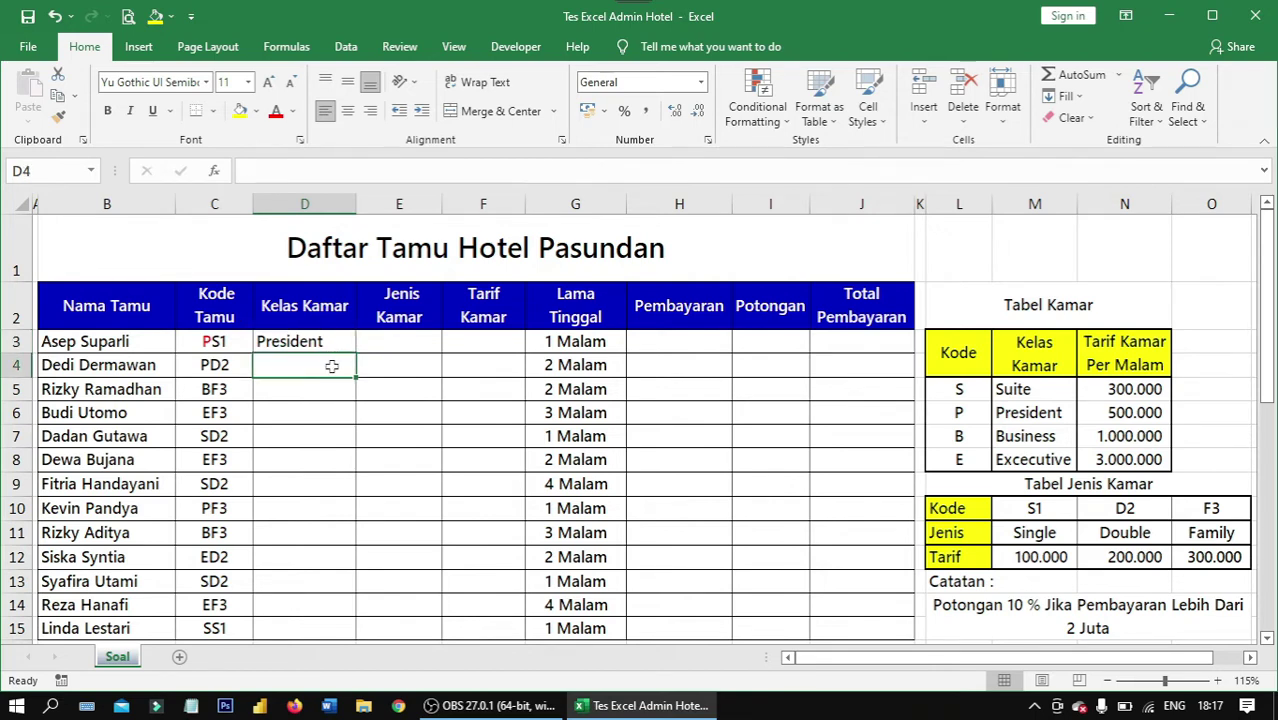
- Copy the D3 VLOOKUP formula down through D15 so every guest gets a room class
left_click_drag(331, 364, 340, 626)
left_click(347, 342)
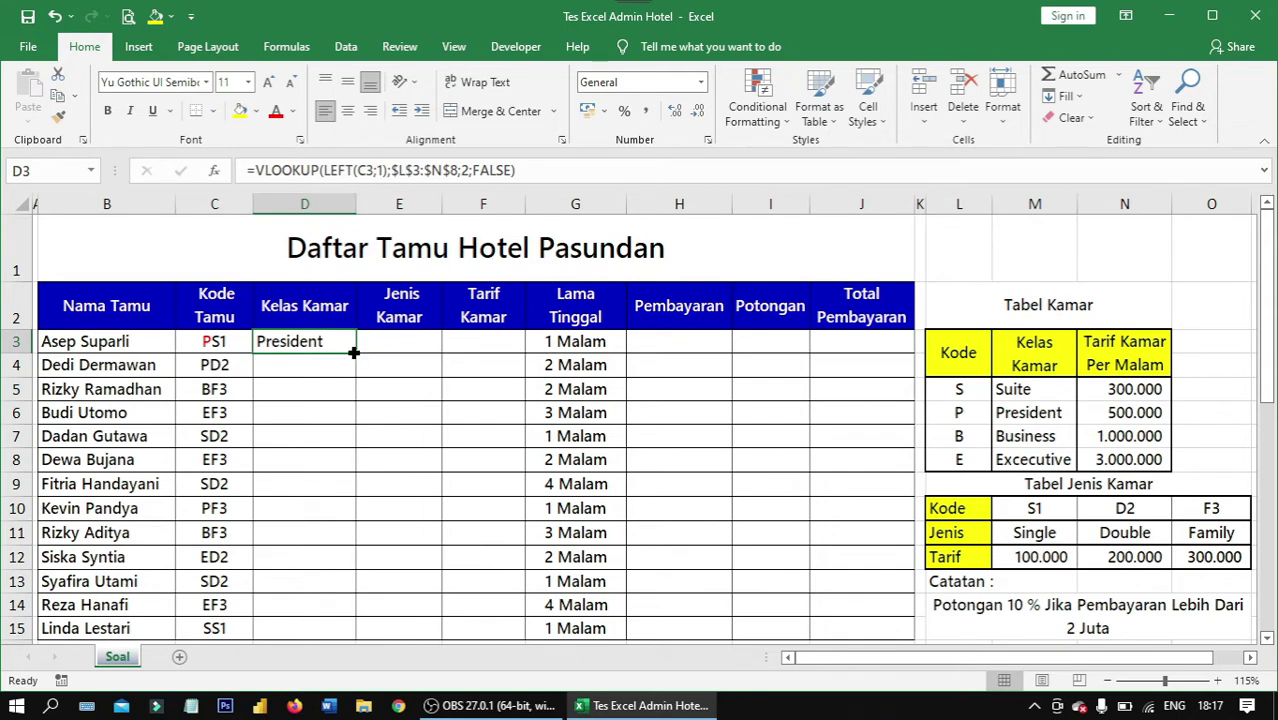
double_click(353, 352)
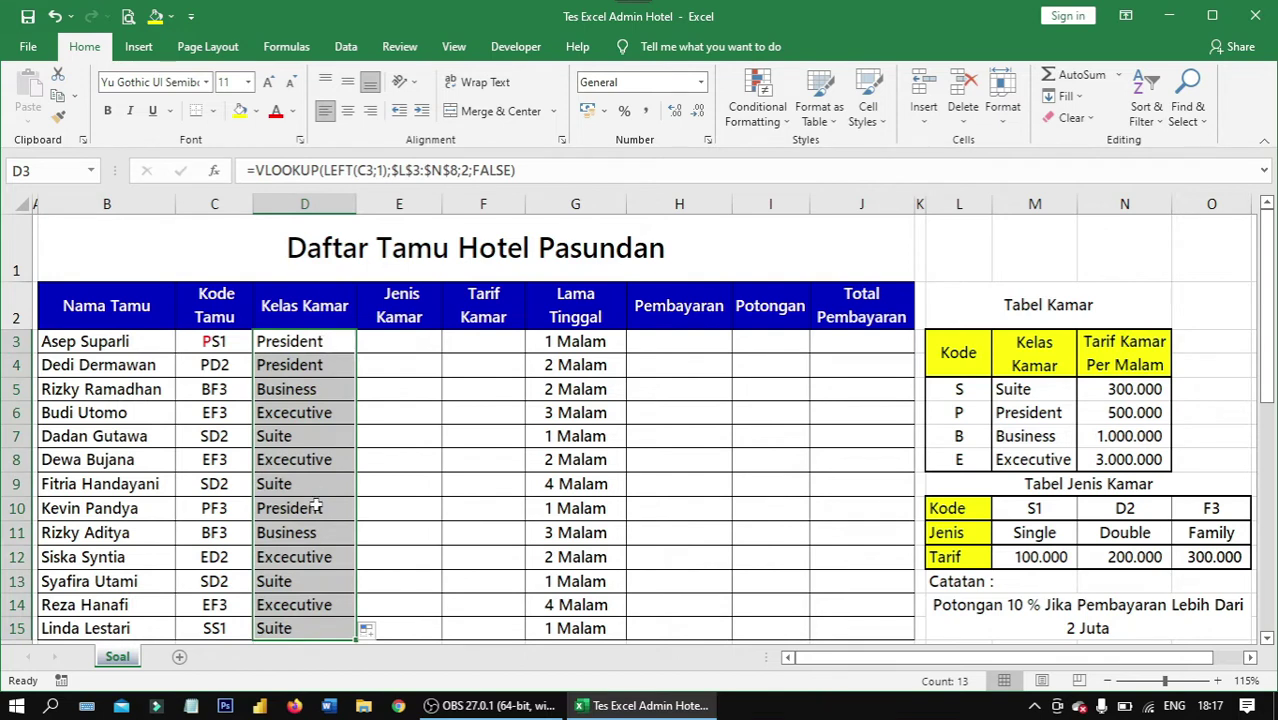
left_click_drag(320, 628, 325, 345)
left_click(325, 345)
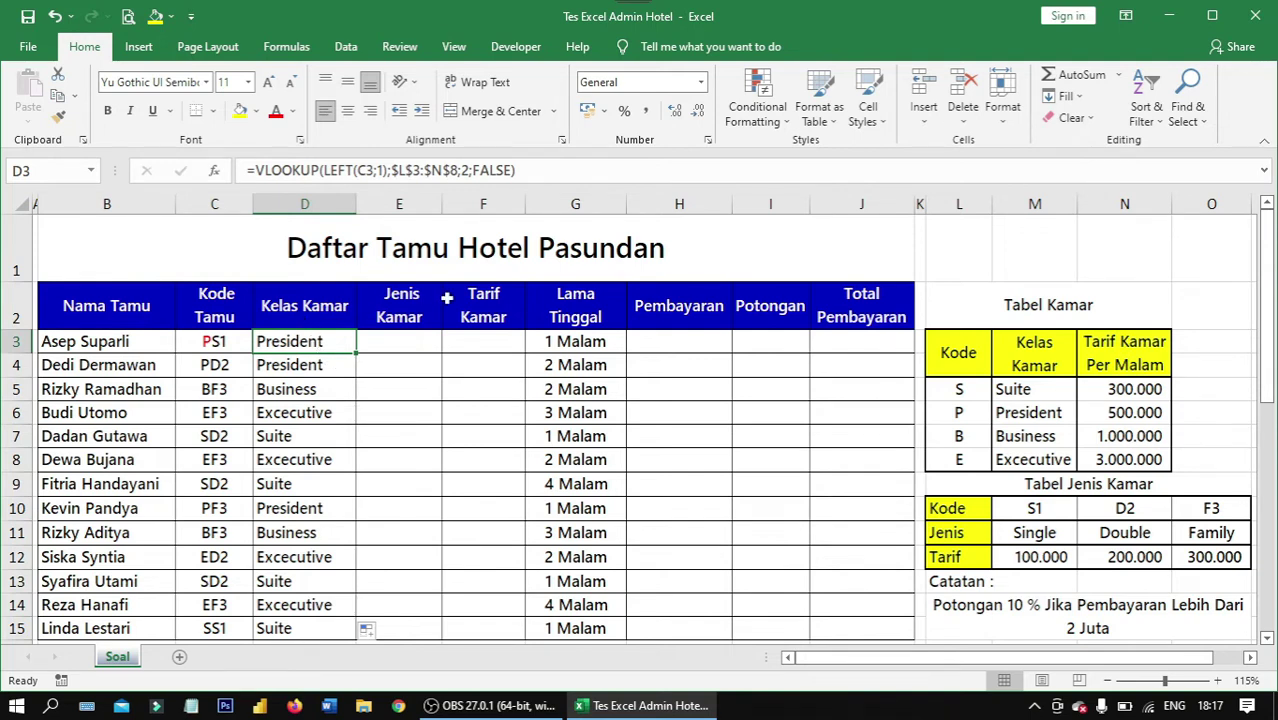
left_click(394, 352)
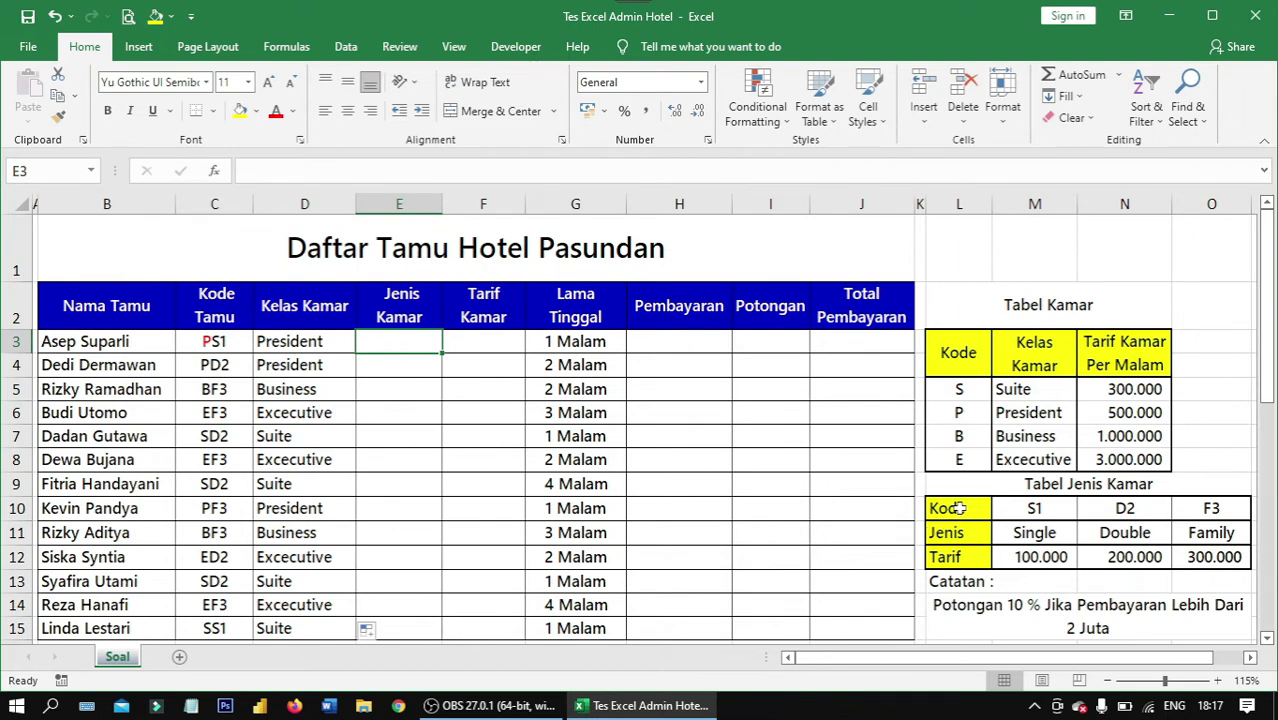
- Review the Tabel Jenis Kamar range L10:O12 and its Kode row before starting E3
left_click_drag(950, 508, 1235, 556)
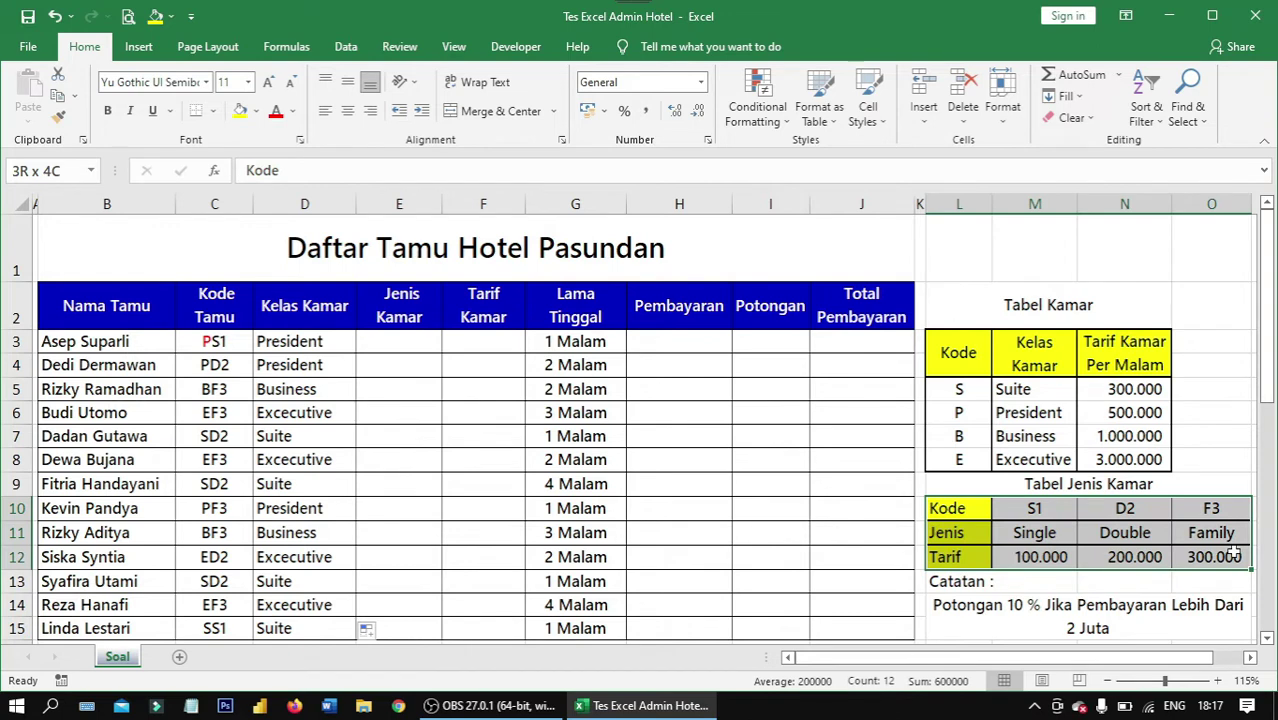
left_click(1057, 518)
left_click(982, 511)
key("shift+Right")
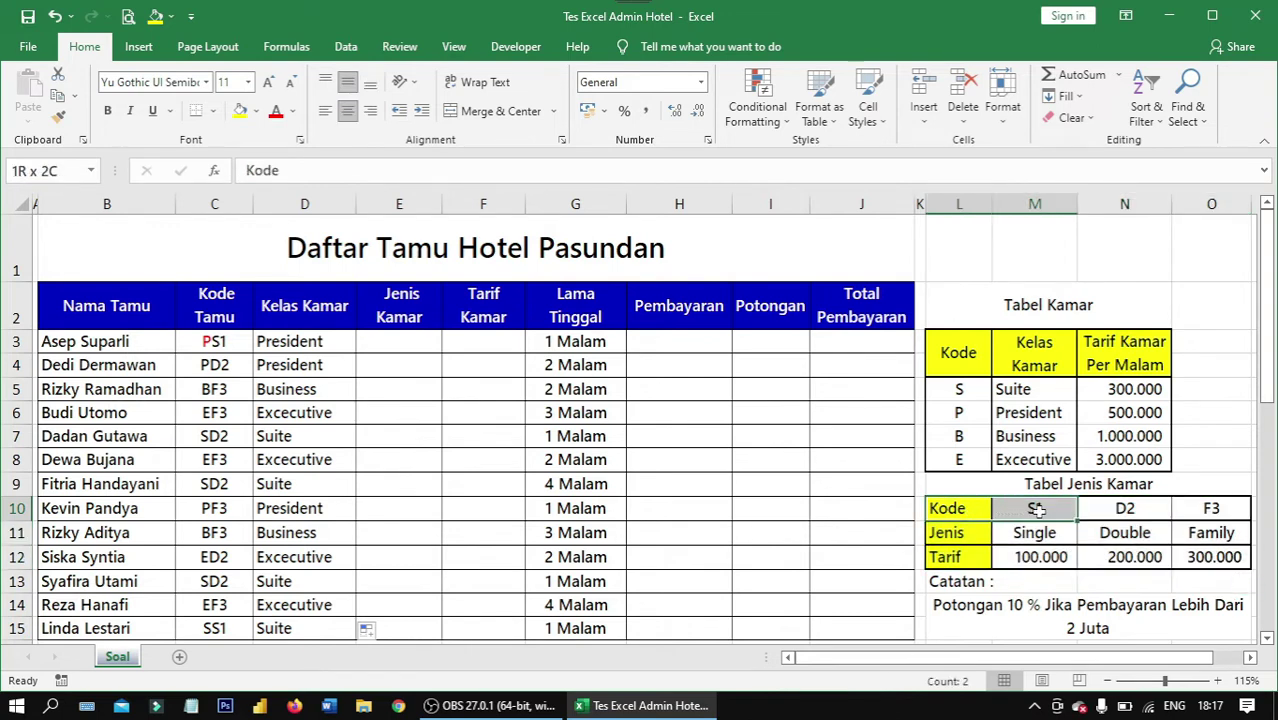
key("shift+Right")
key("shift+Right")
left_click_drag(944, 510, 1215, 510)
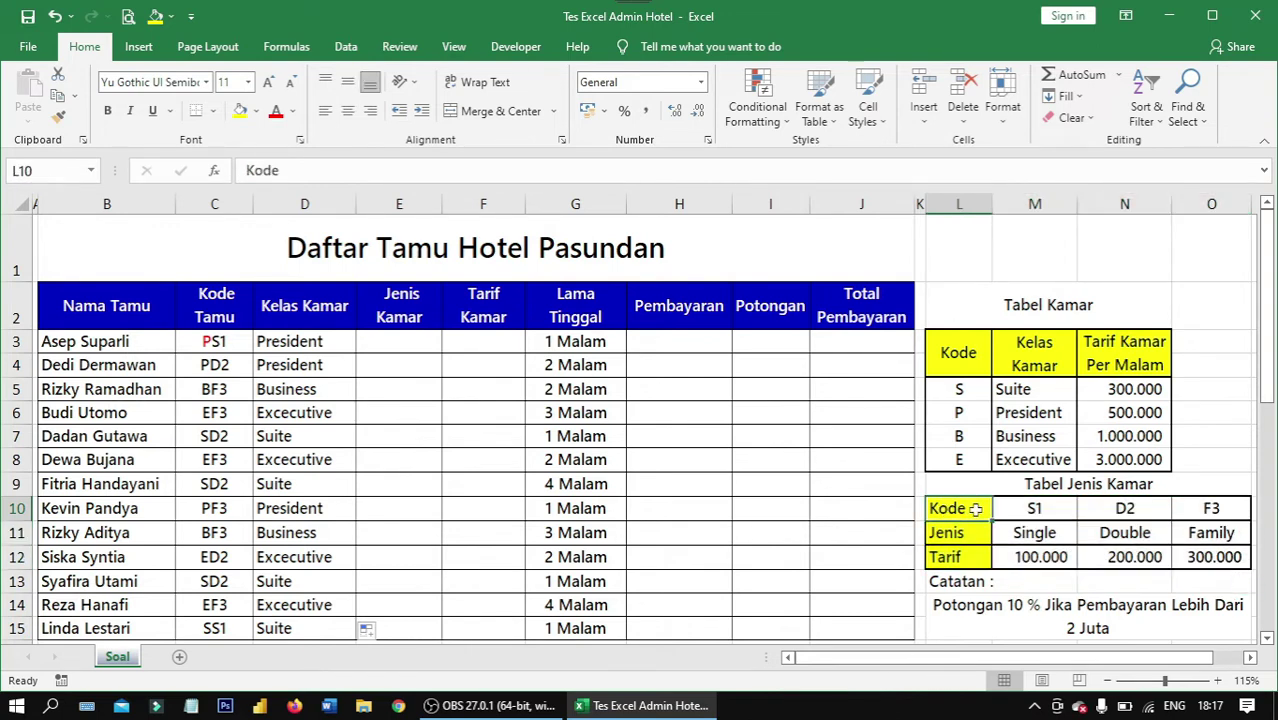
left_click(962, 512)
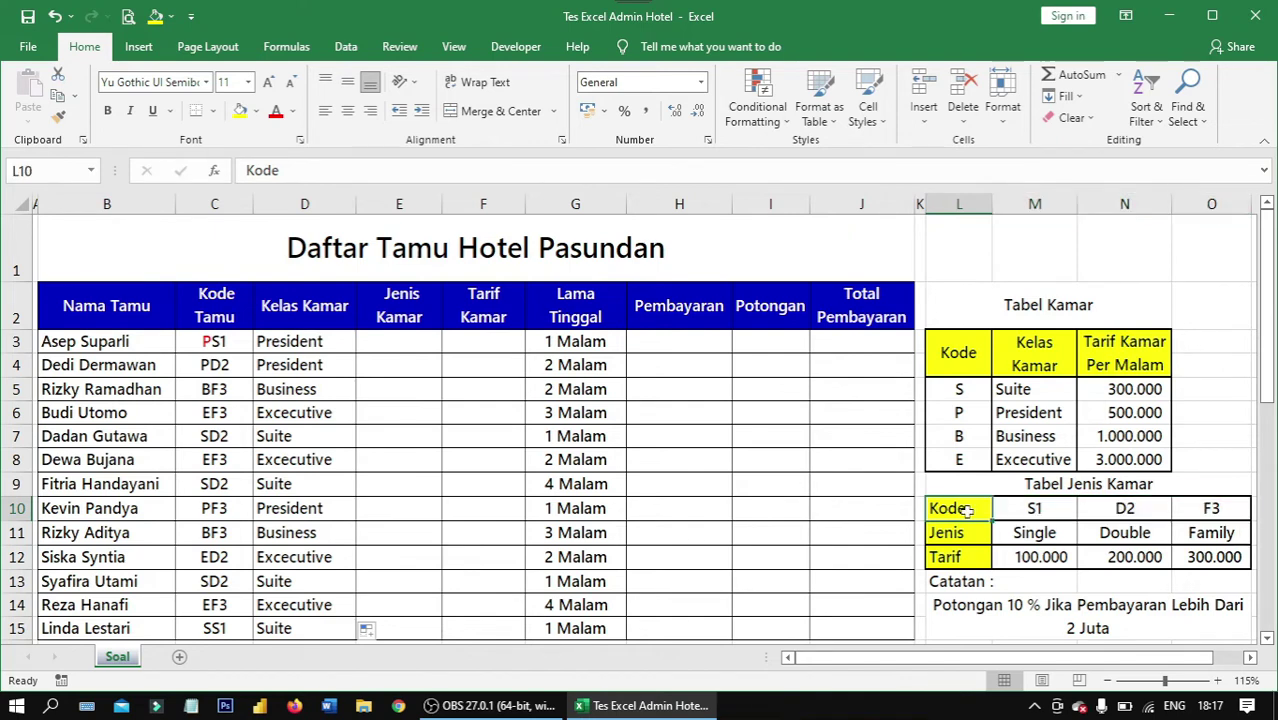
left_click(428, 346)
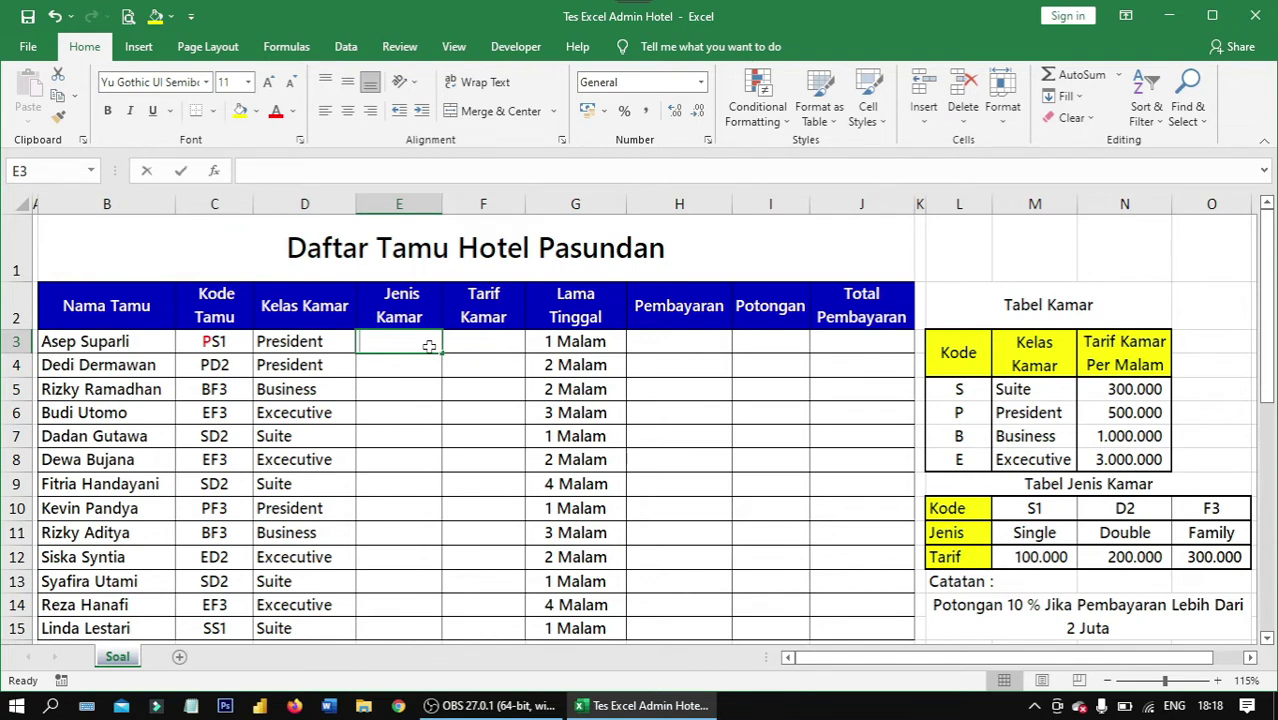
- Begin E3's formula as =HLOOKUP(RIGHT(C3;2); using the guest code's last two characters
type("=hlook")
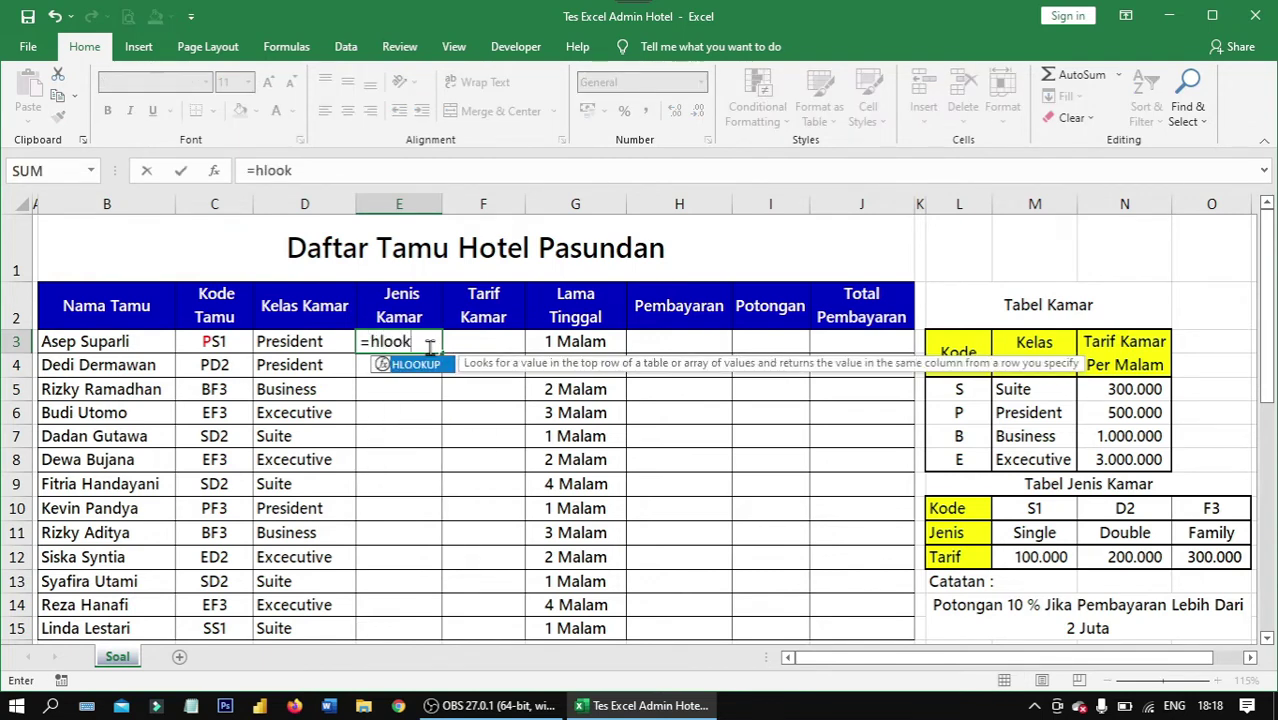
type("up")
key("Tab")
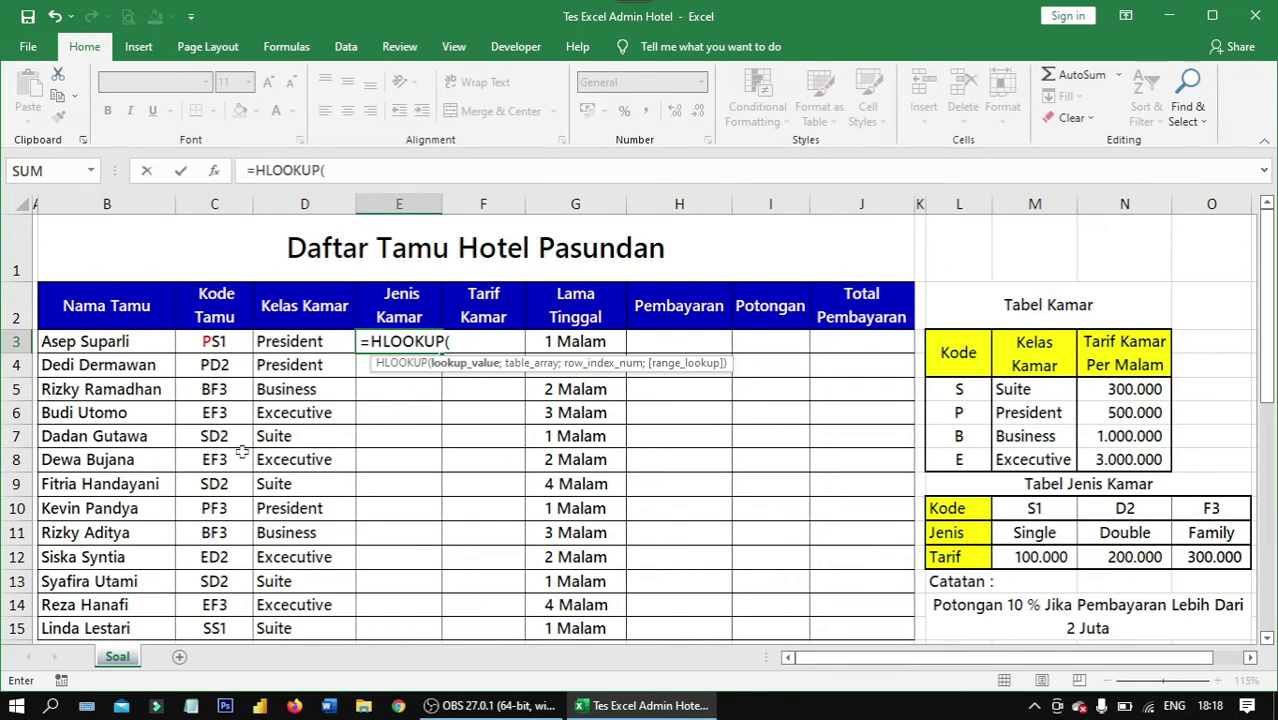
type("rig")
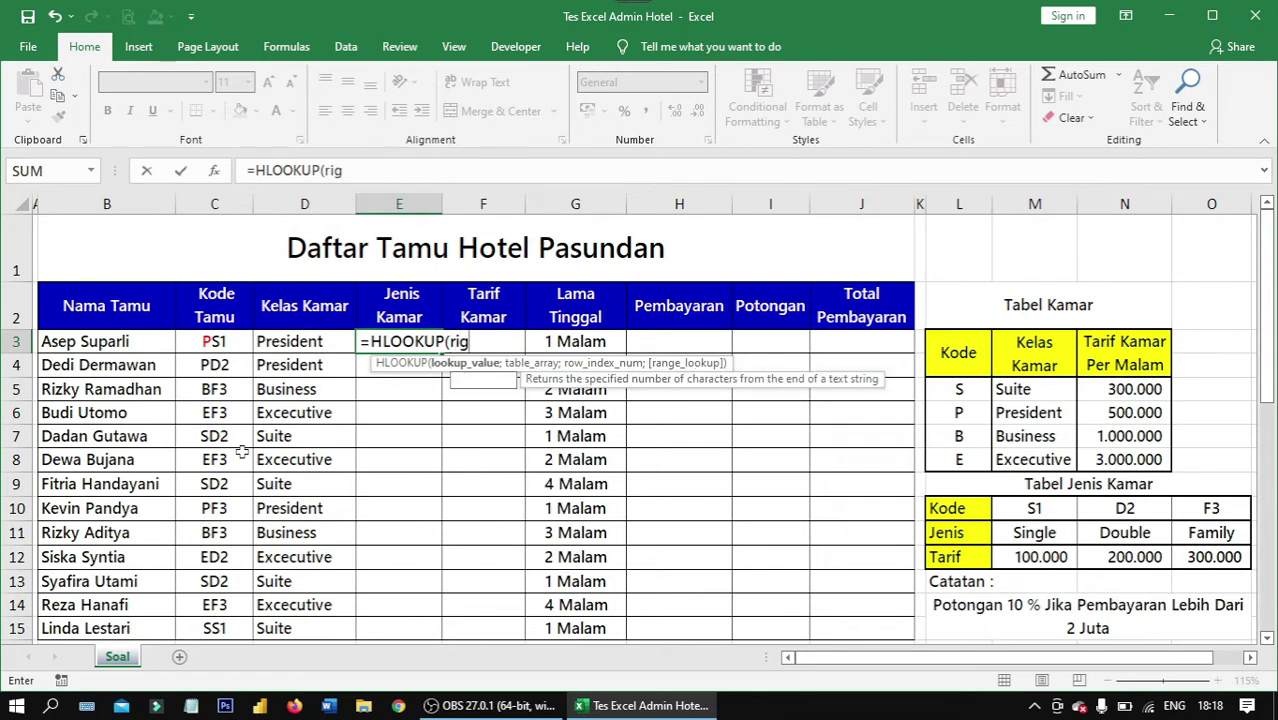
type("ht")
key("Tab")
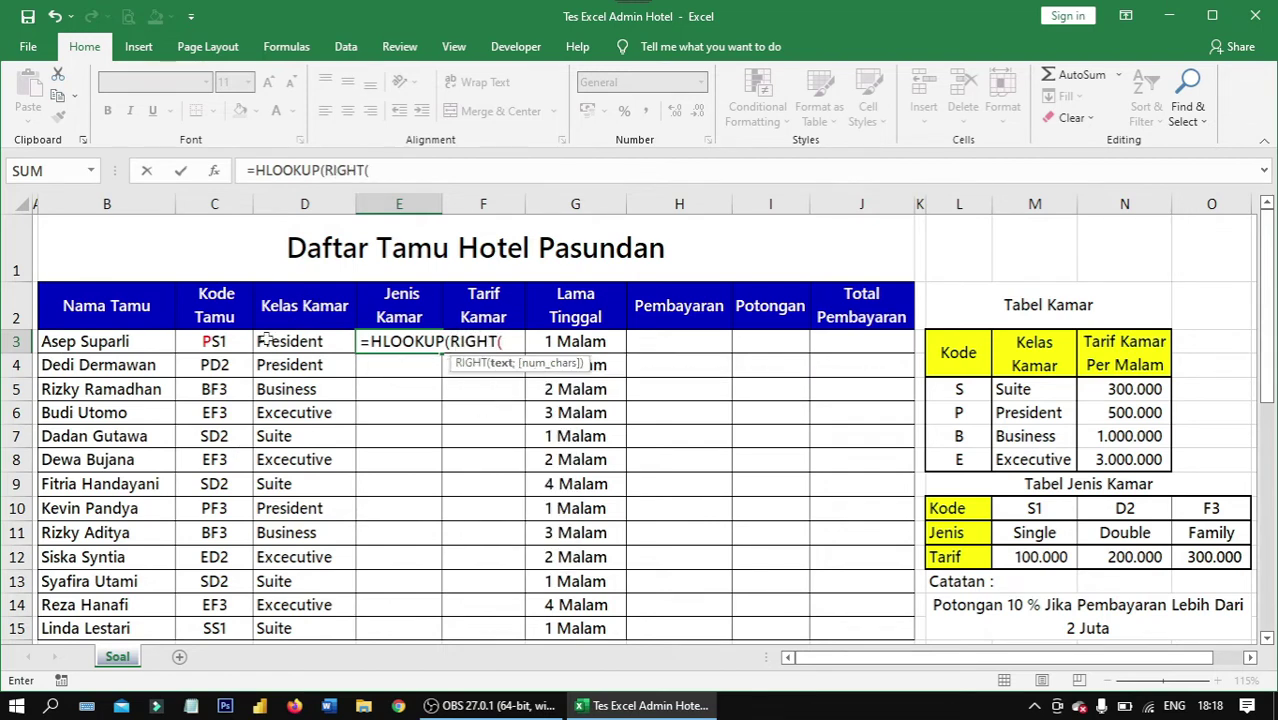
left_click(234, 342)
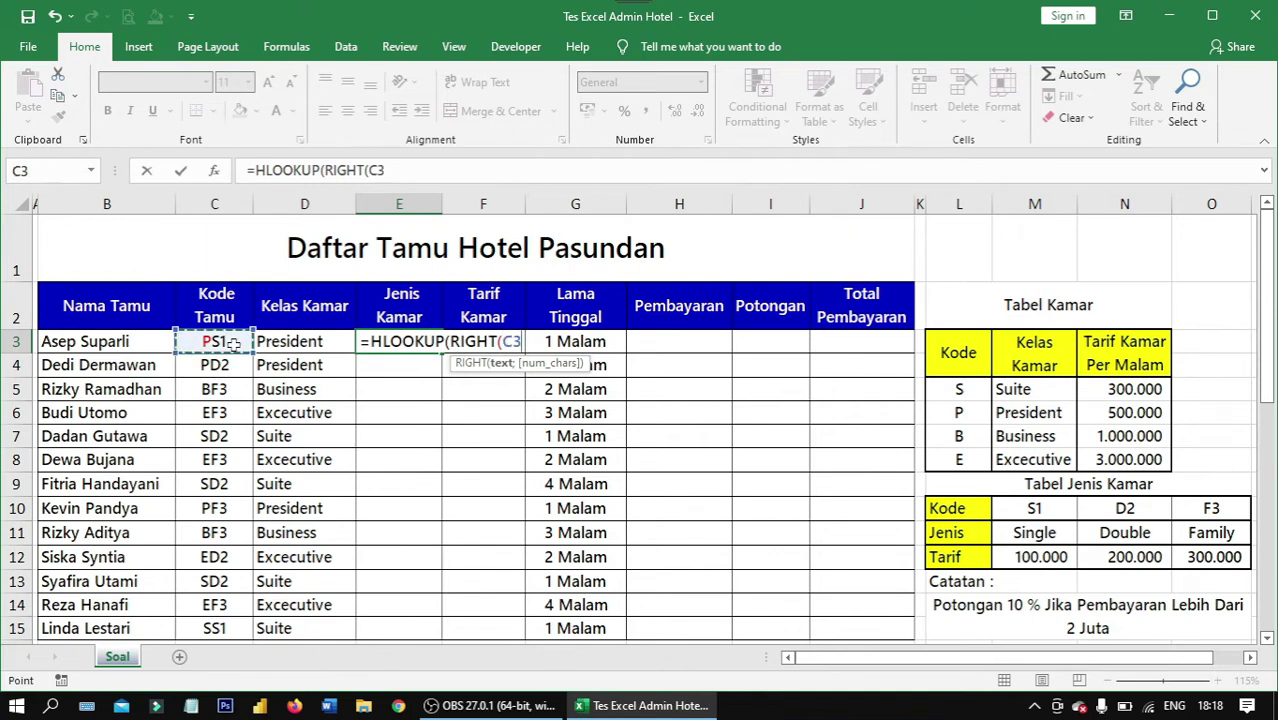
type(";")
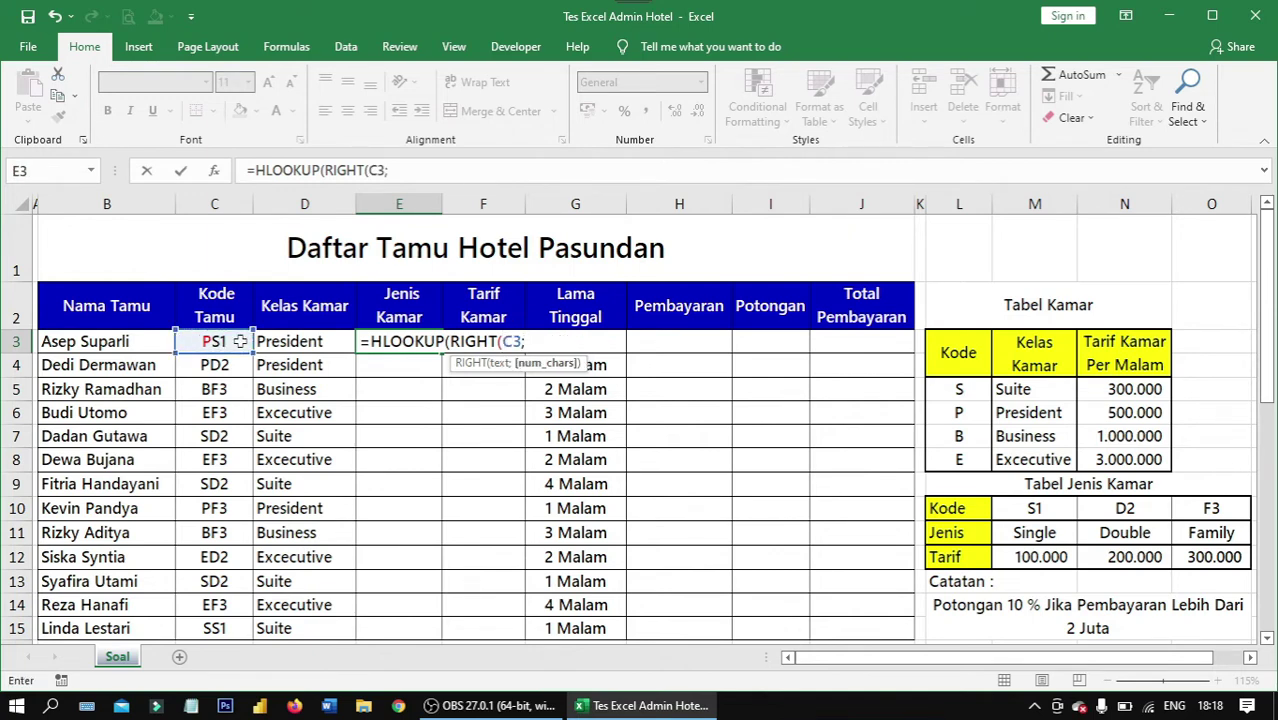
type("2")
type(");")
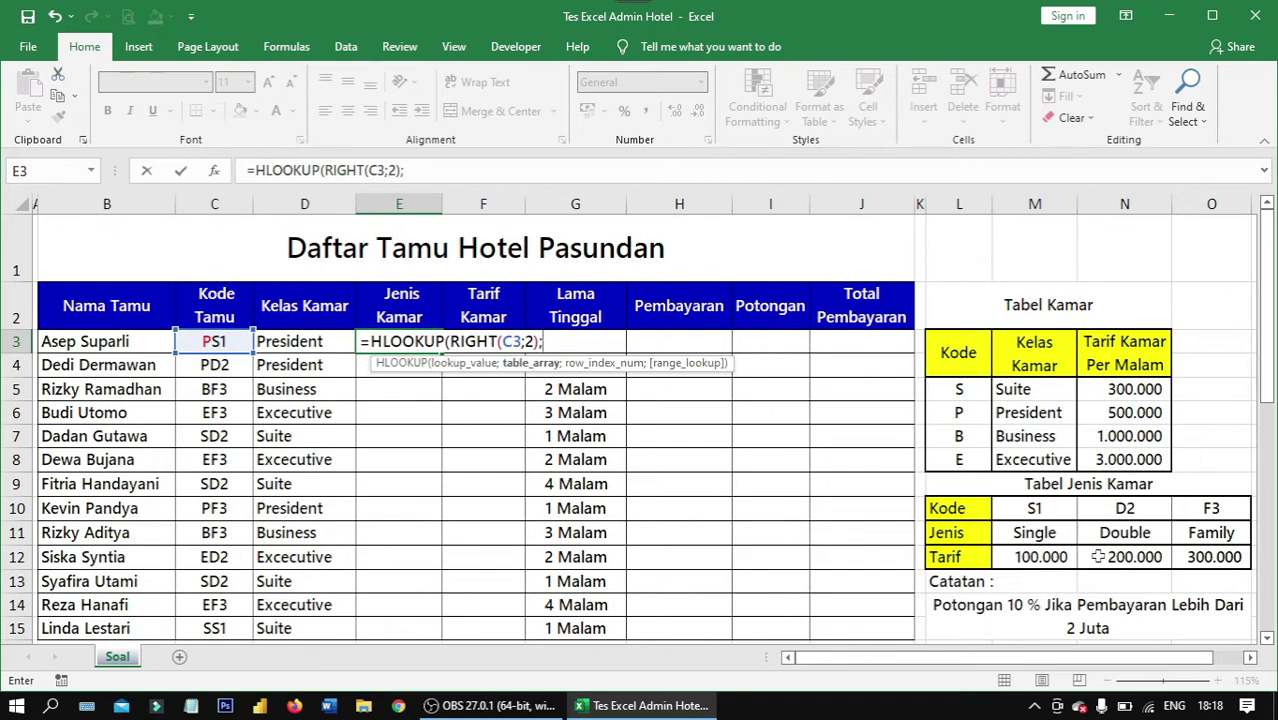
- Complete E3 with $L$10:$O$12;2;FALSE so it shows Single
left_click_drag(985, 512, 1215, 557)
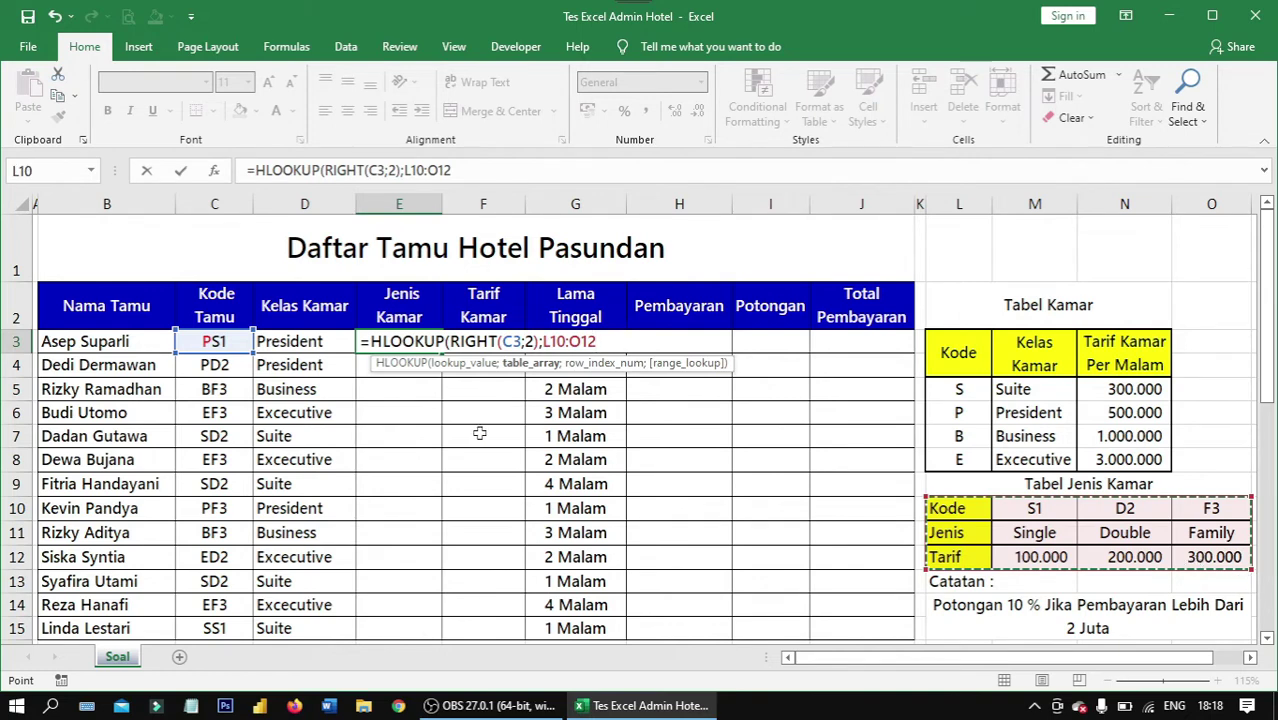
key("F4")
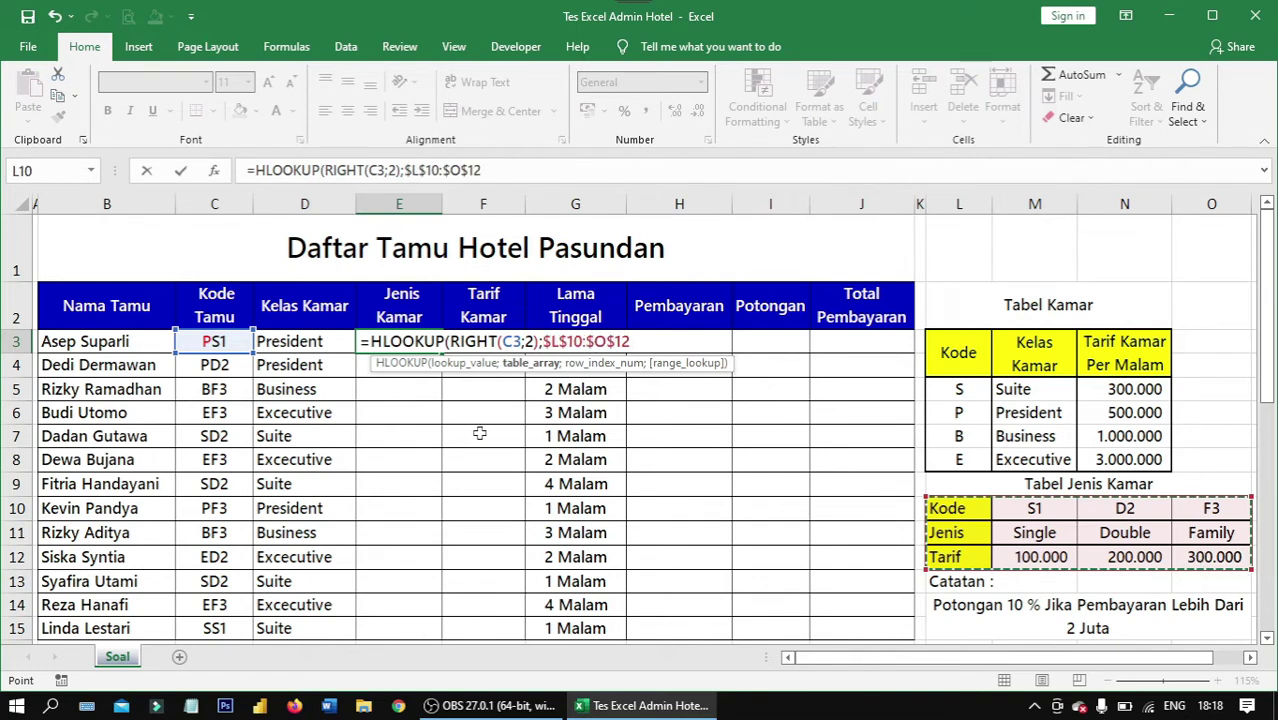
type(";")
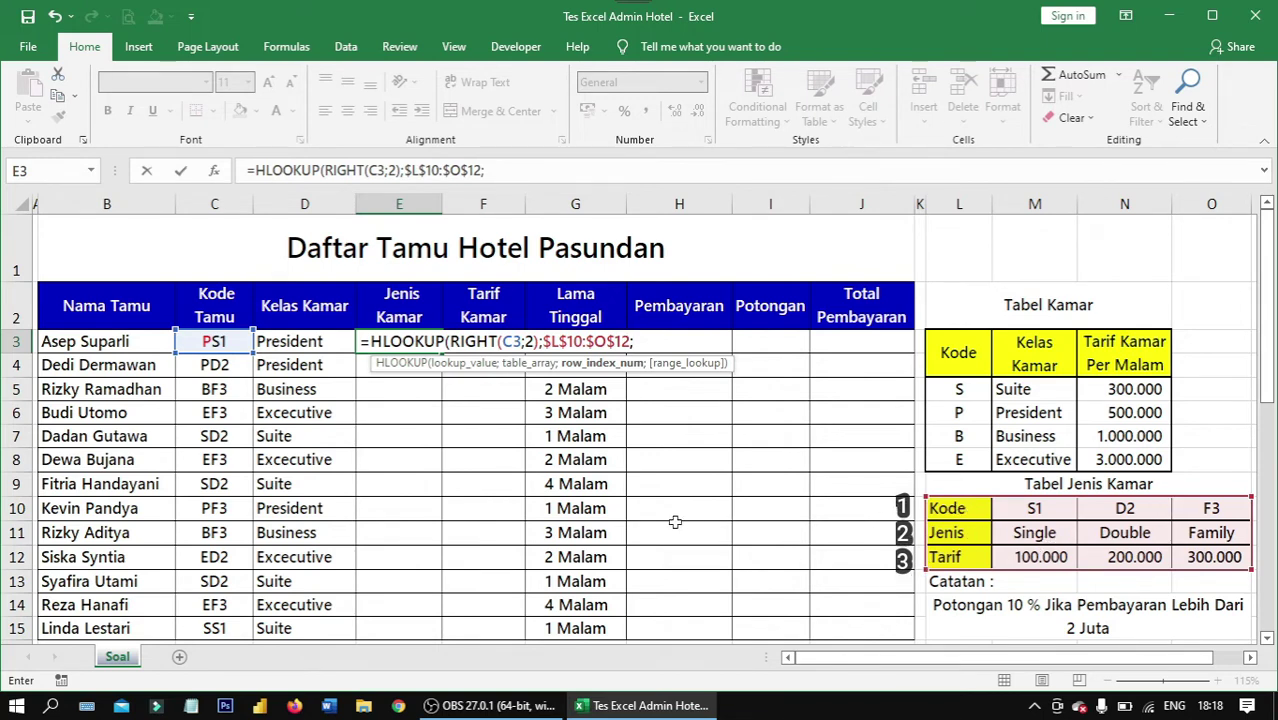
type("2;")
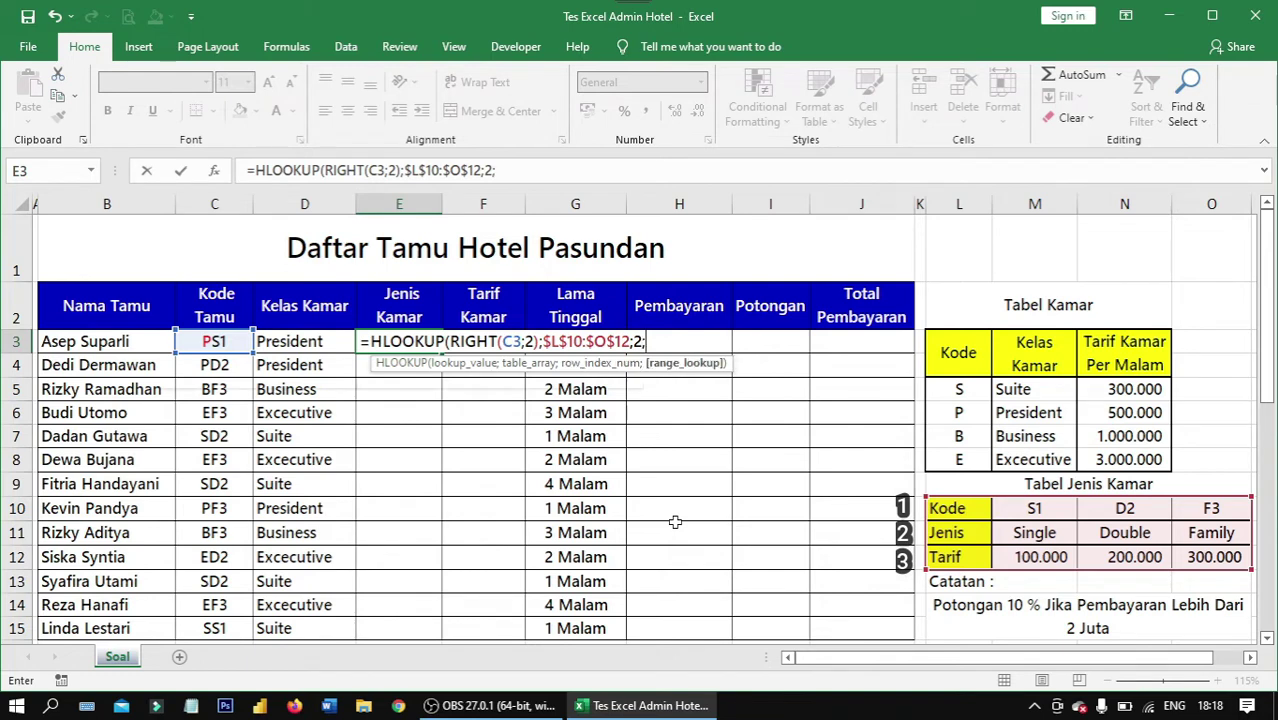
key("Down")
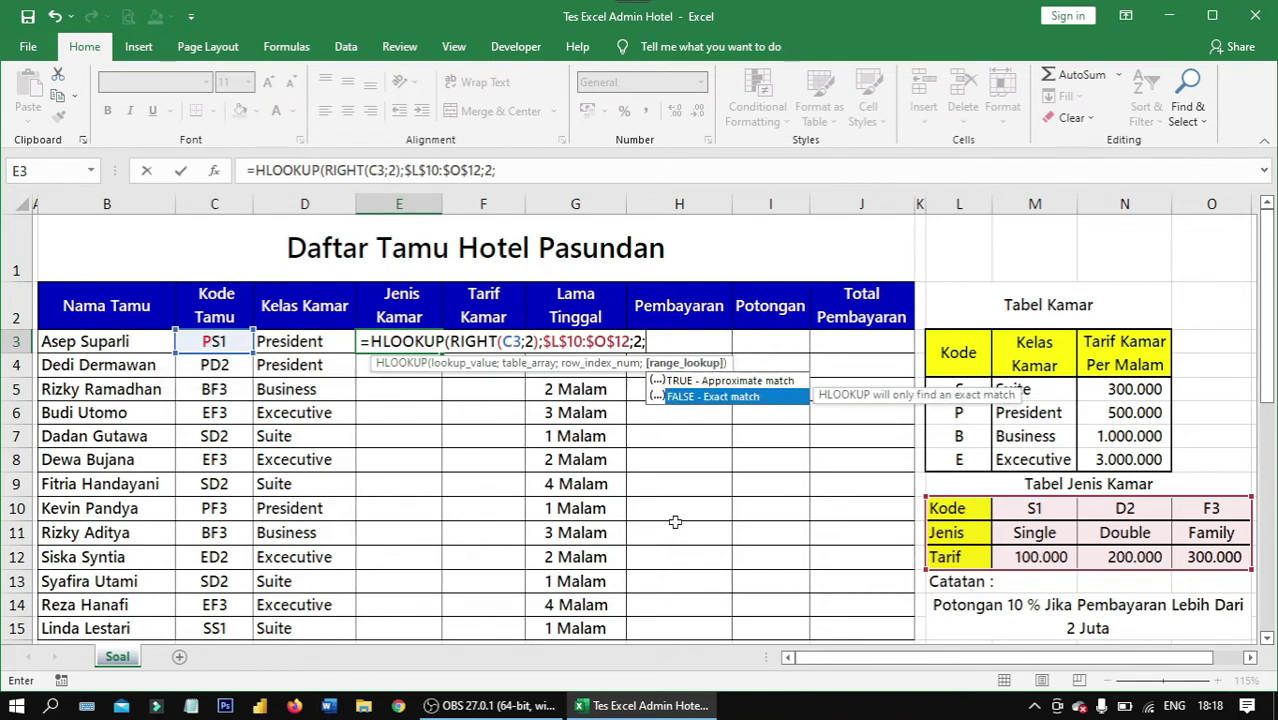
key("Tab")
type(")")
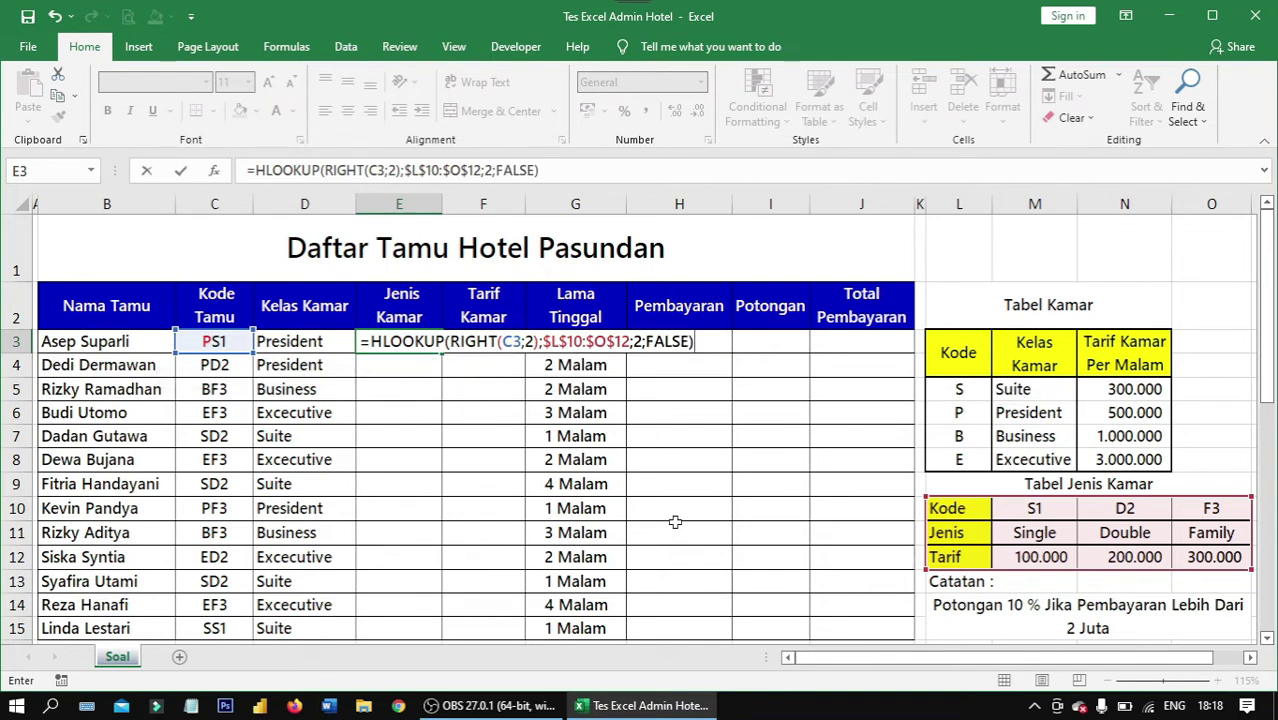
key("ctrl+Return")
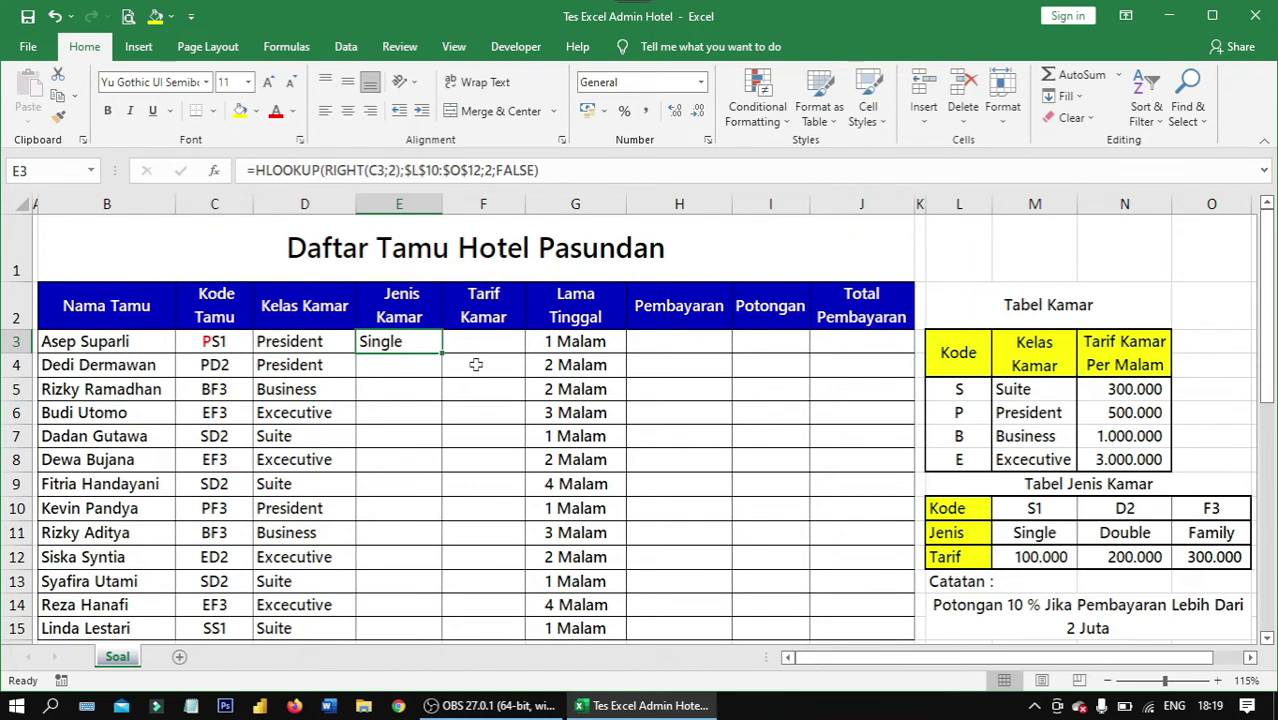
- Copy the E3 room-type formula down through E15
double_click(442, 353)
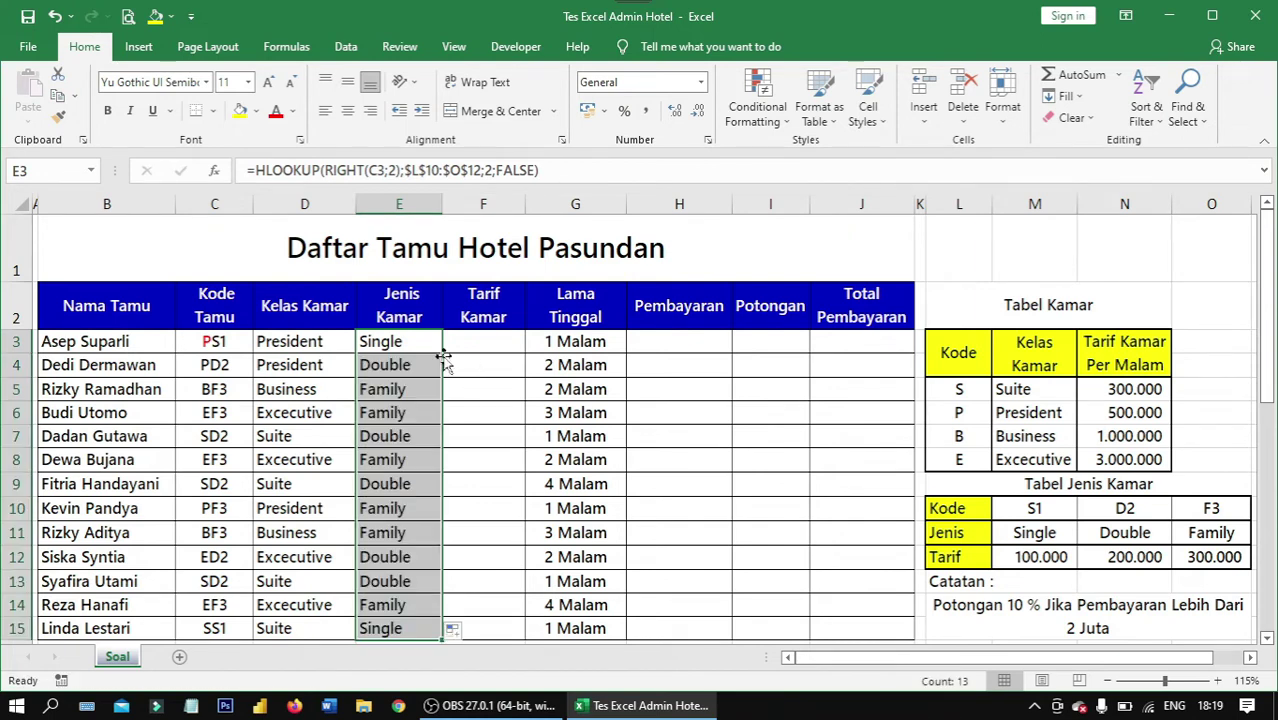
left_click(483, 343)
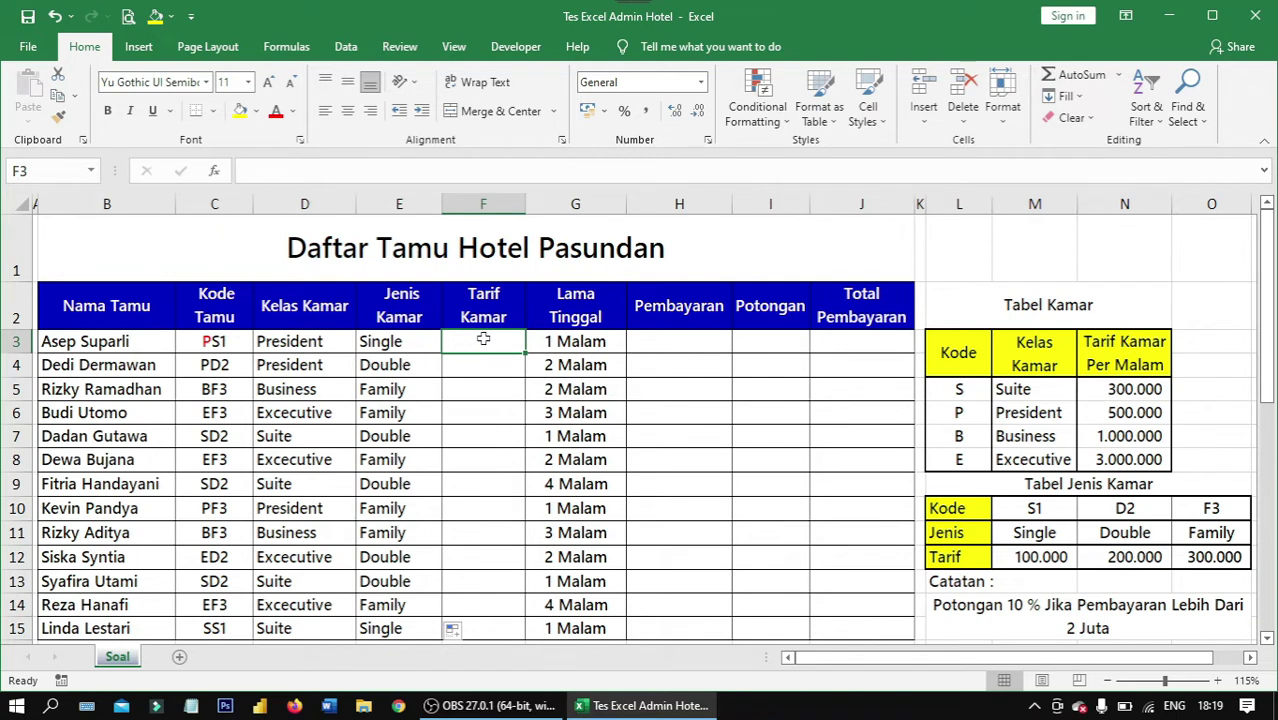
left_click(314, 342)
left_click(490, 340)
- Review the nightly rates in Tabel Kamar and the Jenis and Tarif rows before filling F3
left_click_drag(1141, 364, 1120, 452)
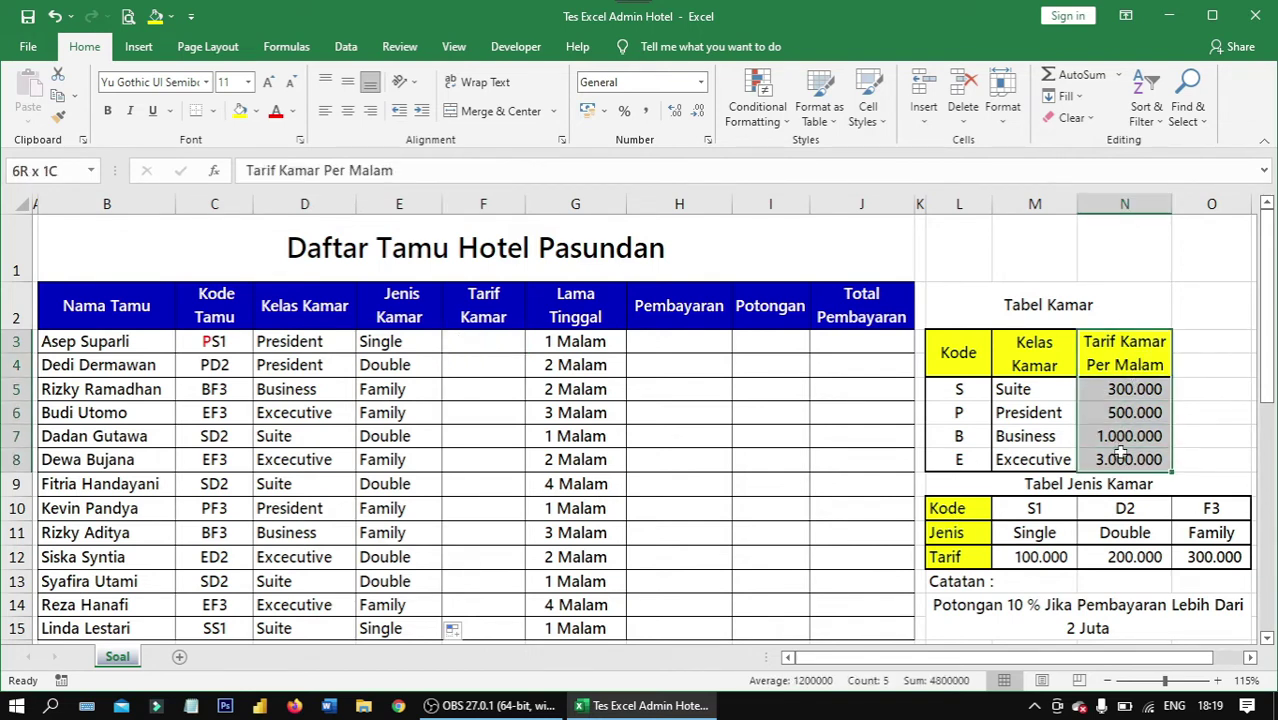
left_click_drag(1040, 350, 1125, 459)
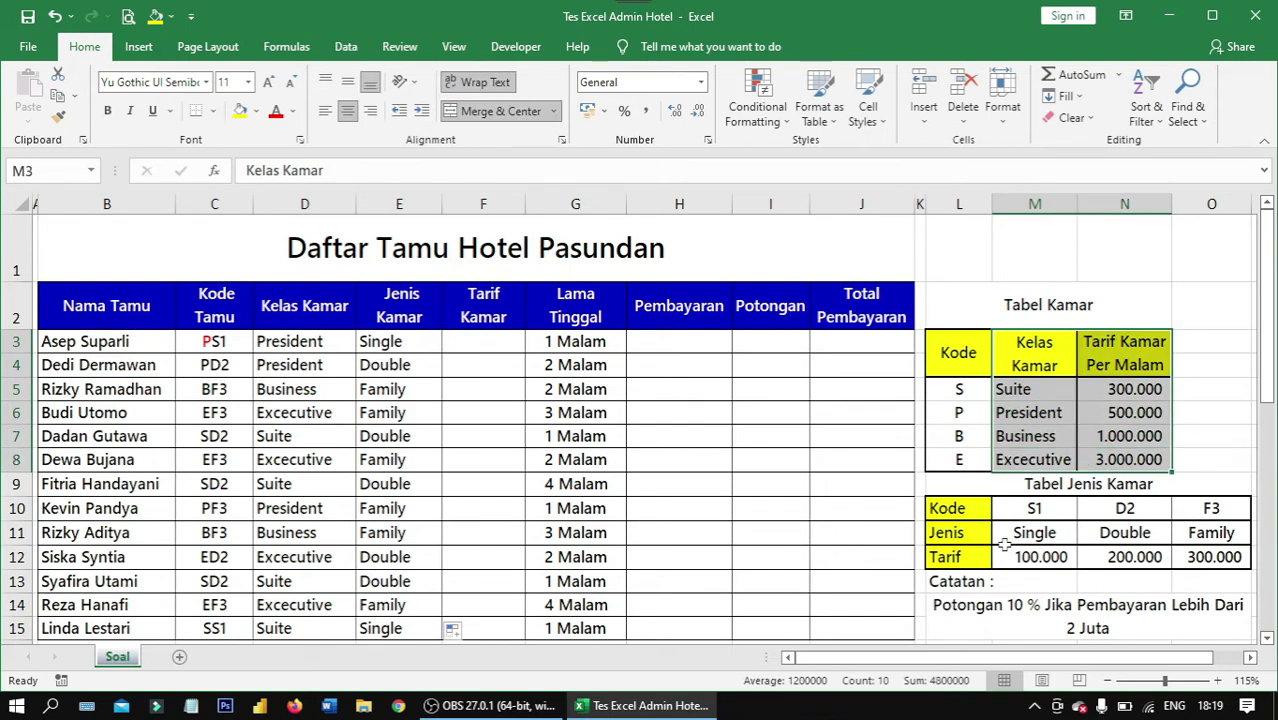
left_click(957, 552)
left_click_drag(957, 552, 1213, 557)
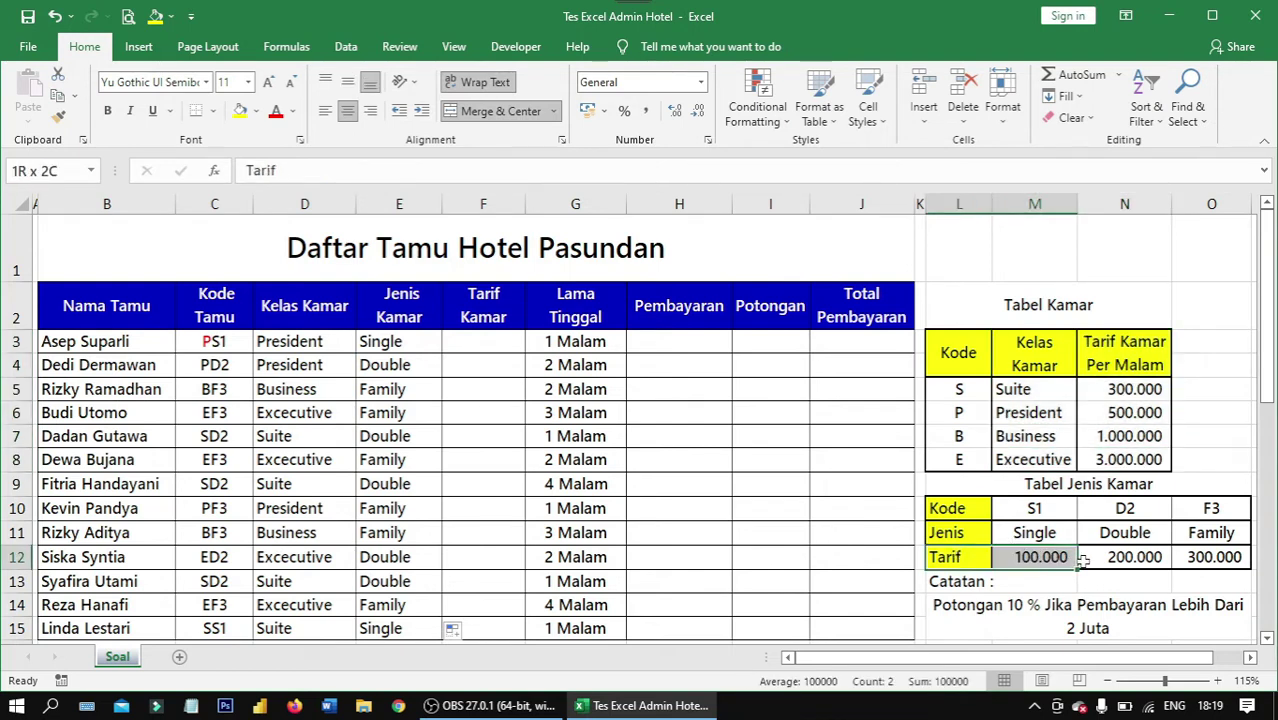
left_click(979, 535)
left_click_drag(979, 535, 1213, 557)
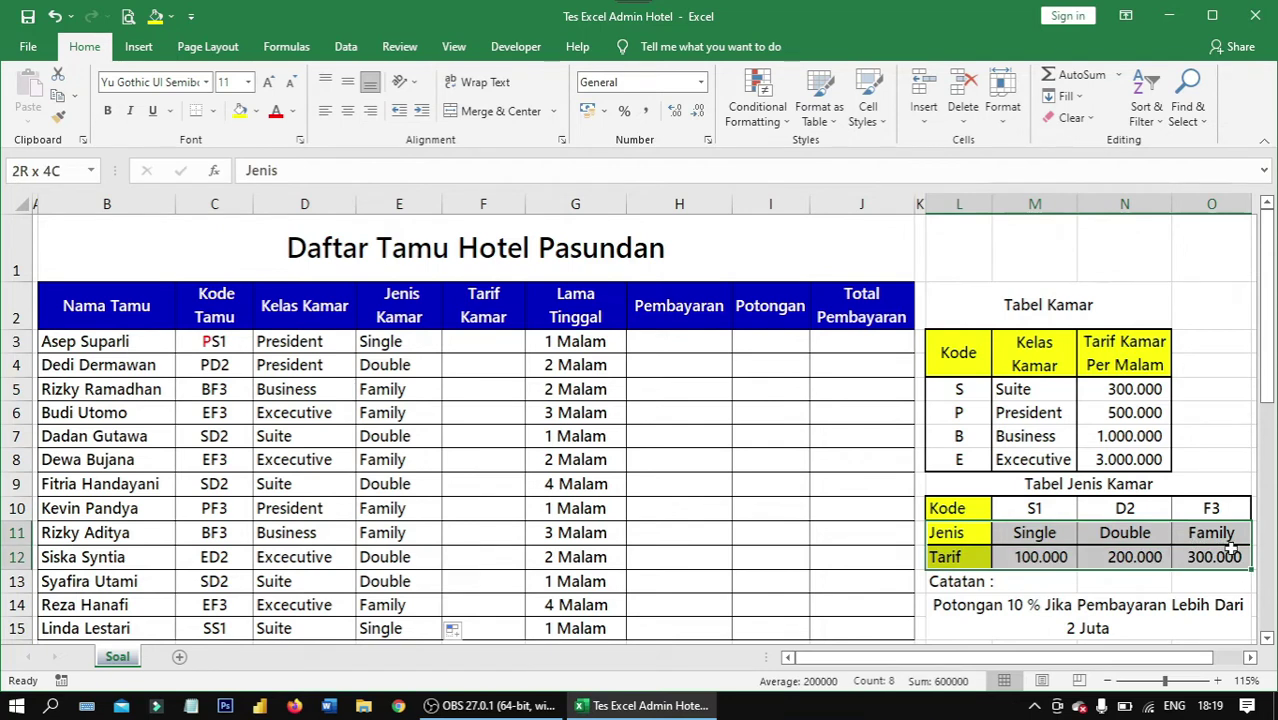
left_click(500, 345)
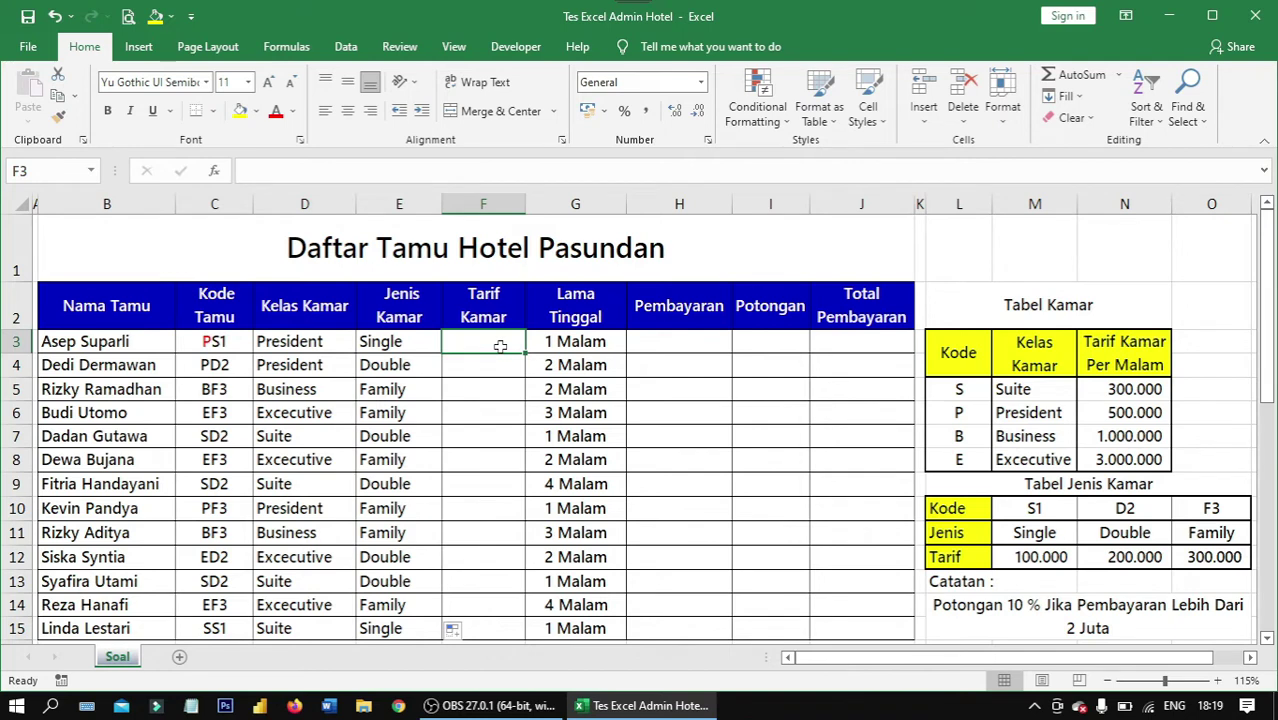
- Start F3 with =XLOOKUP(D3;$M$3:$M$8;$N$3:$N$8) plus a second XLOOKUP(
type("=x")
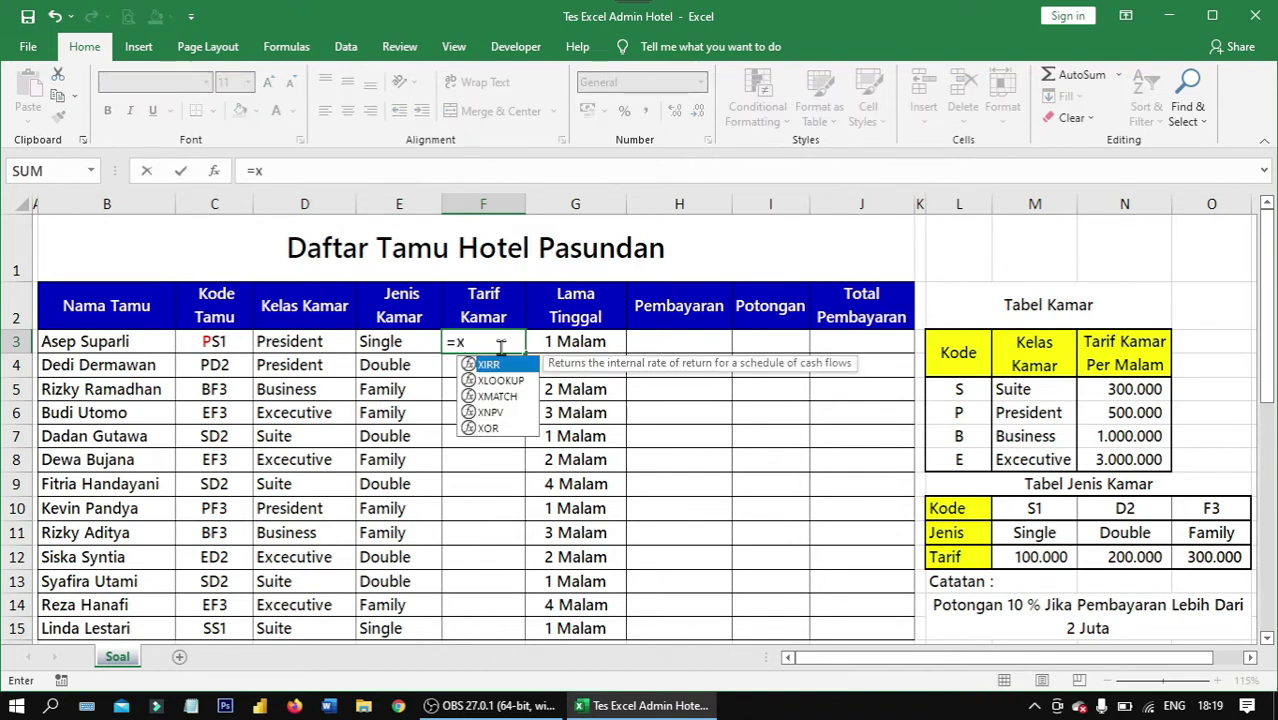
type("lookup")
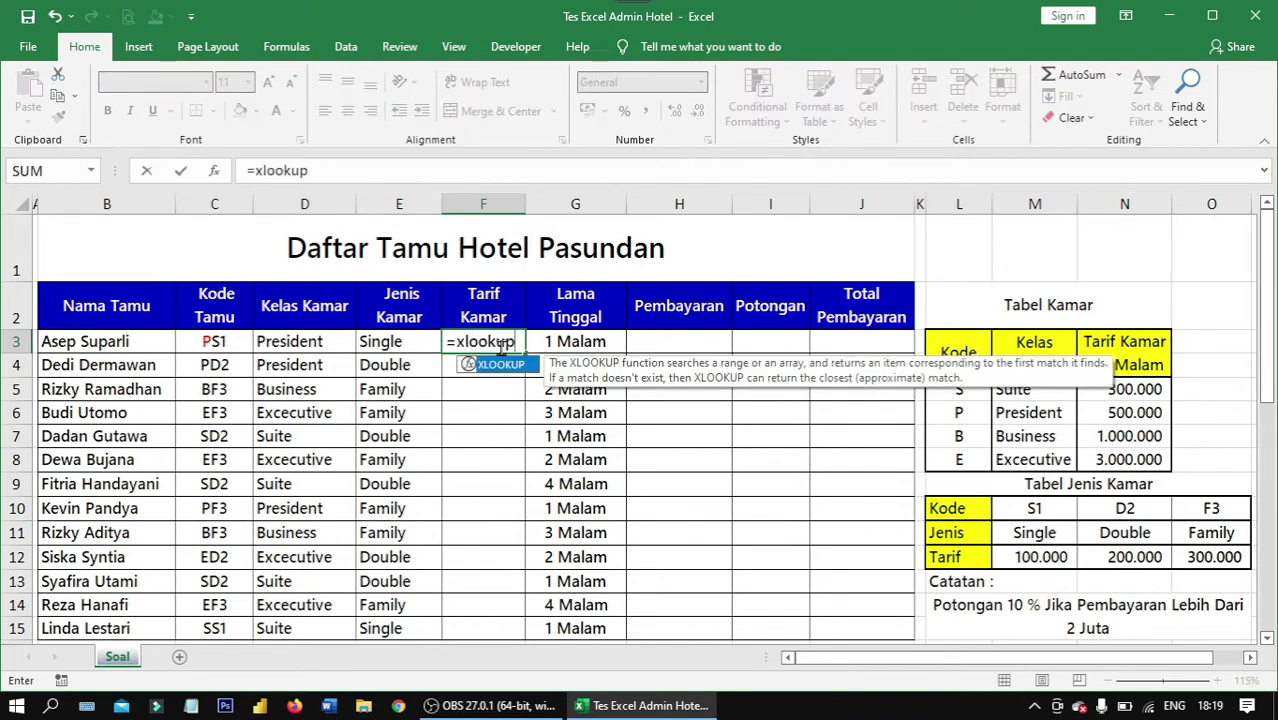
key("Tab")
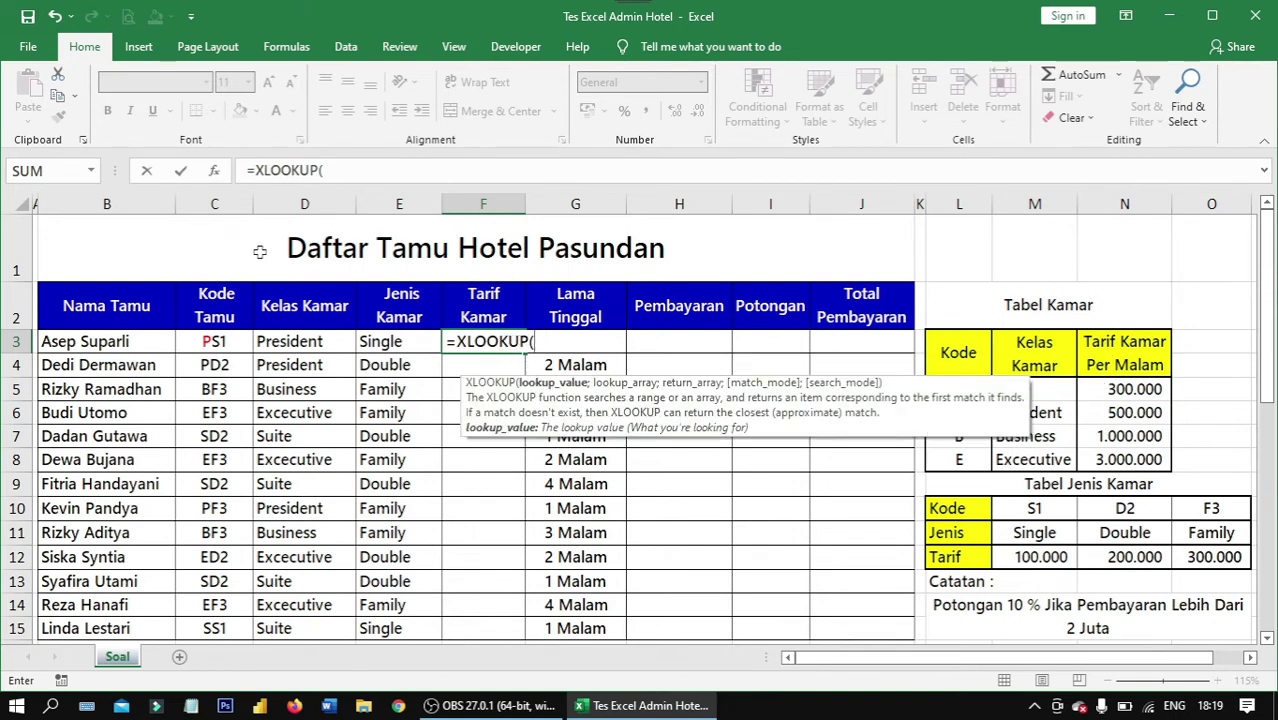
left_click(304, 341)
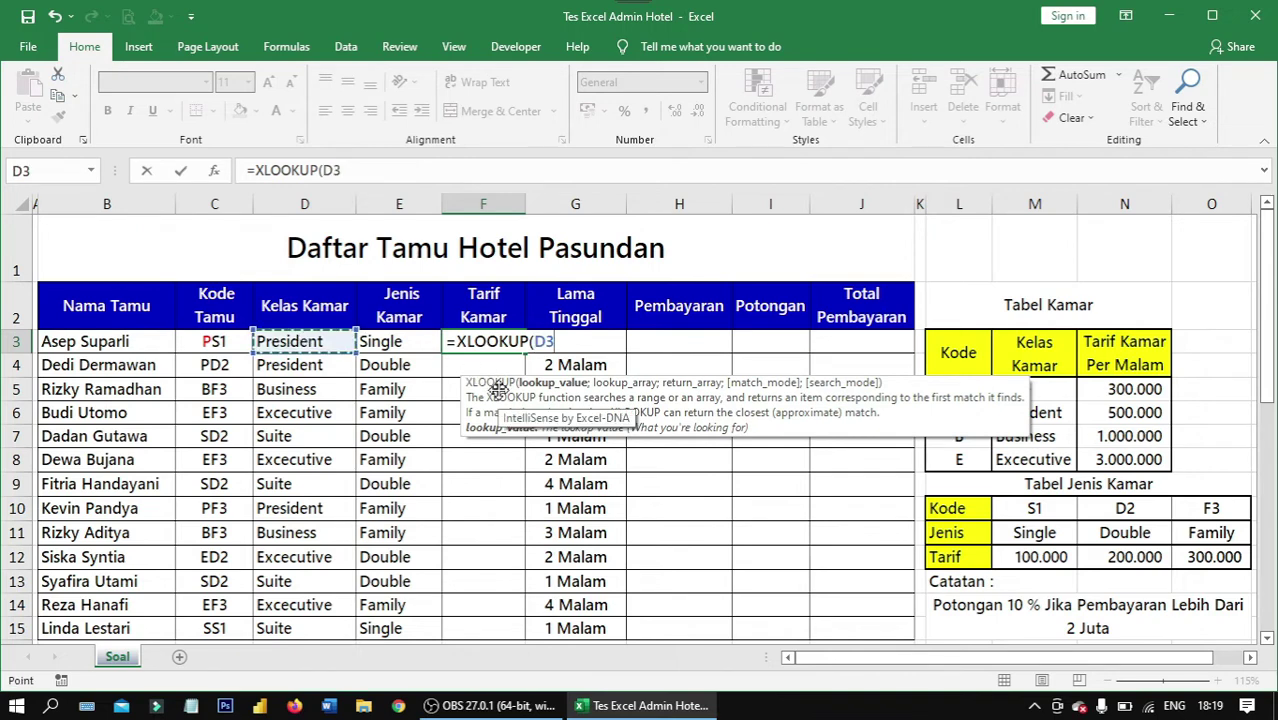
type(";")
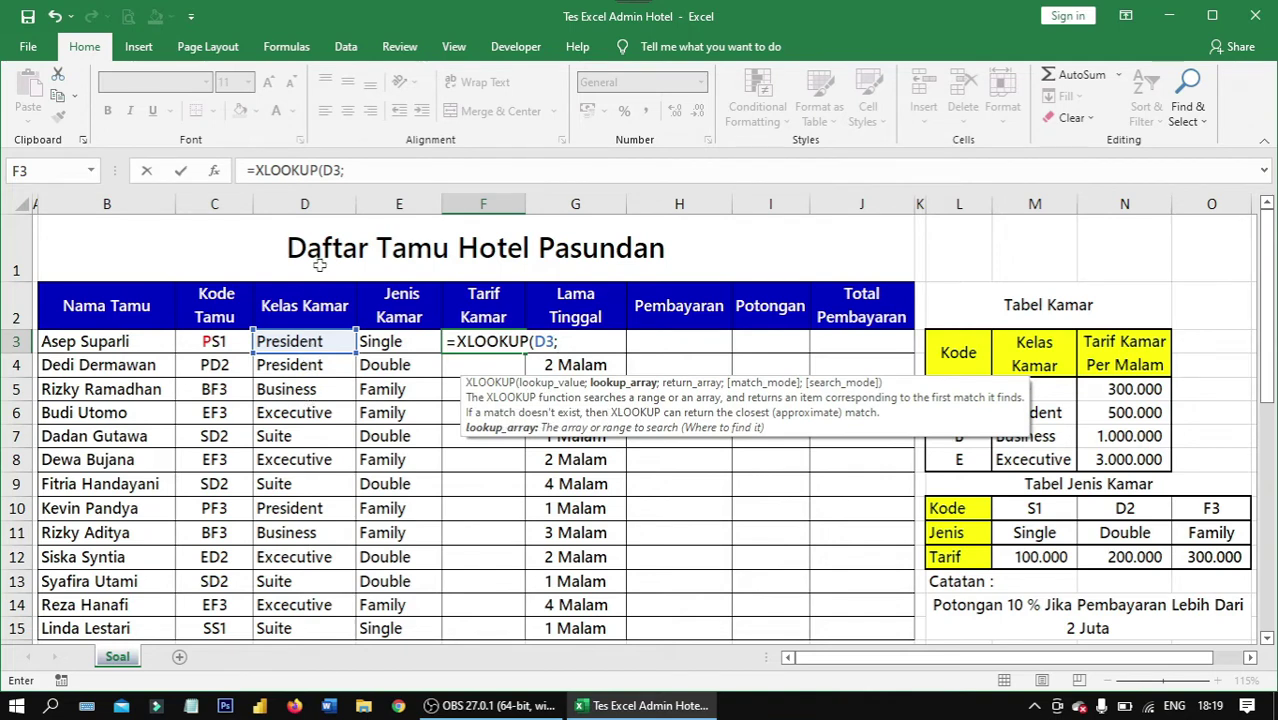
left_click_drag(1027, 341, 1034, 459)
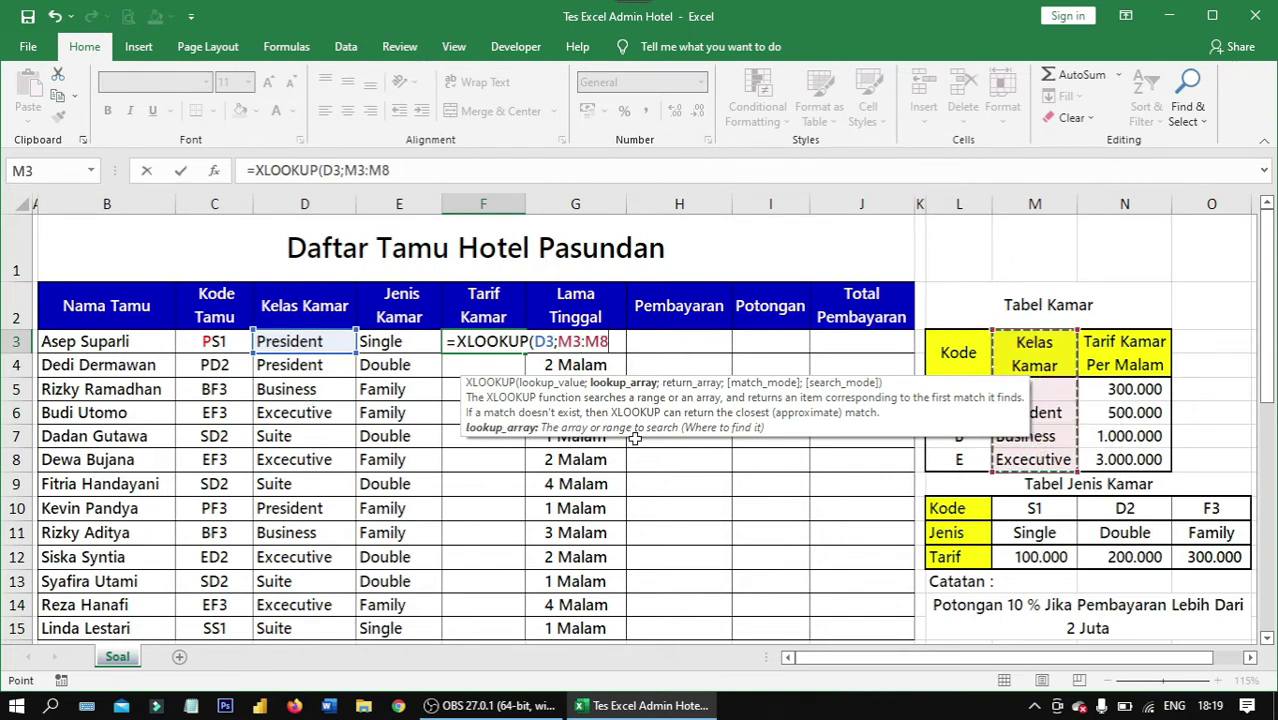
key("F4")
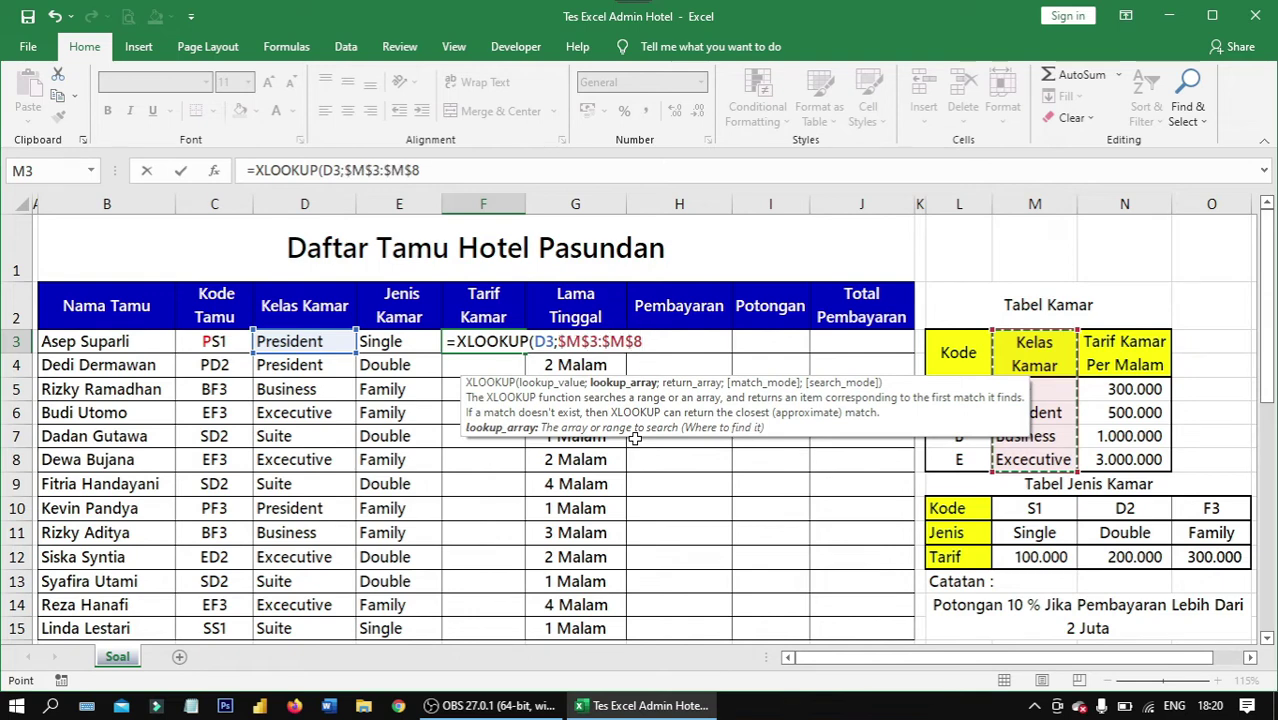
type(";")
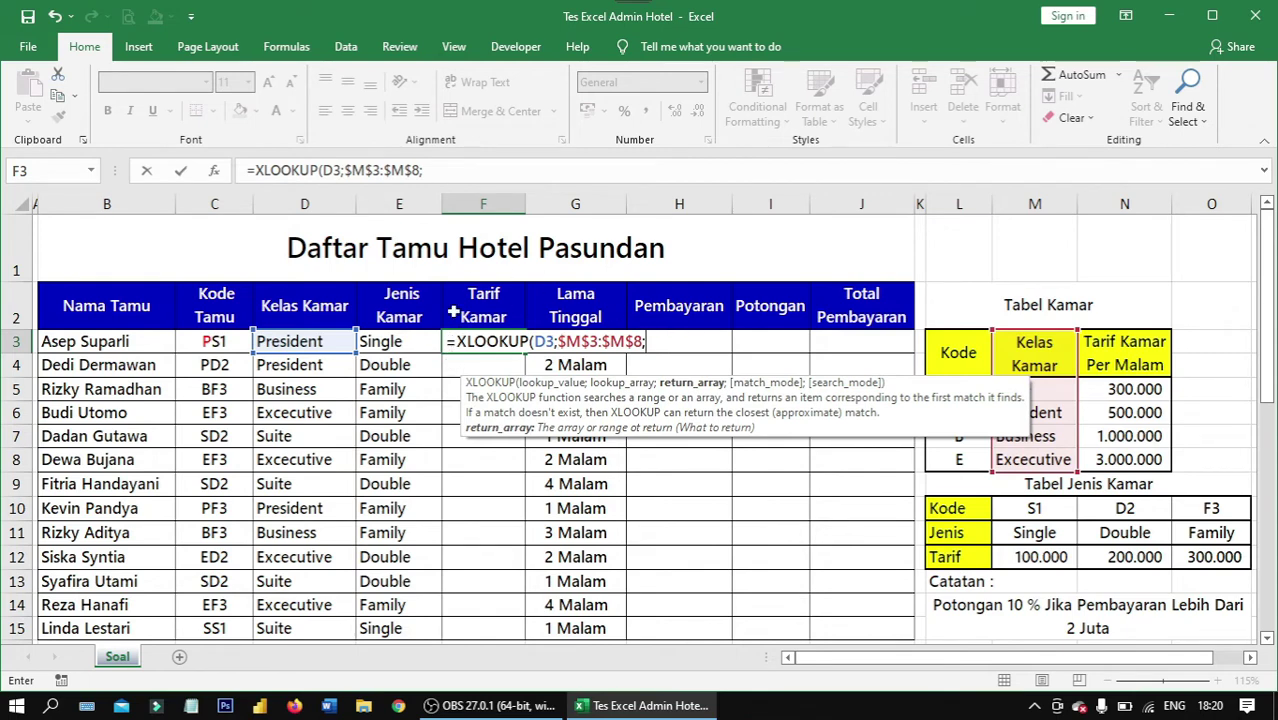
left_click(1142, 347)
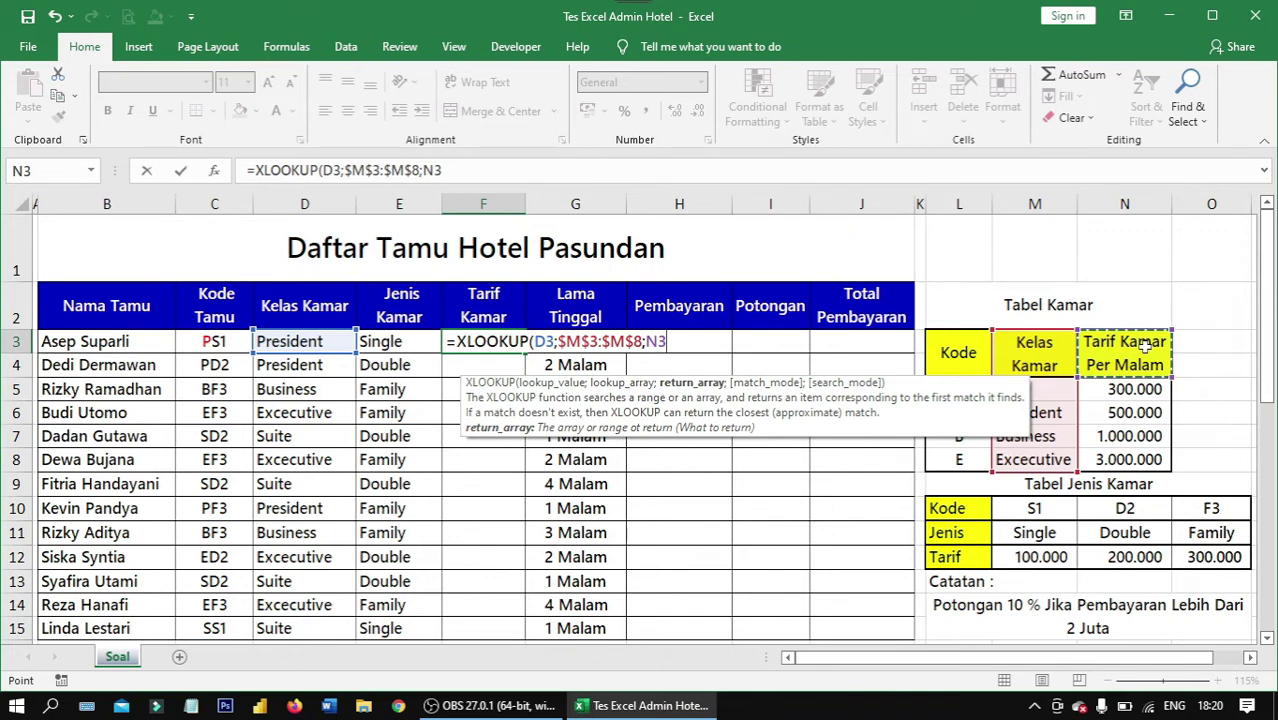
left_click_drag(1145, 344, 1124, 459)
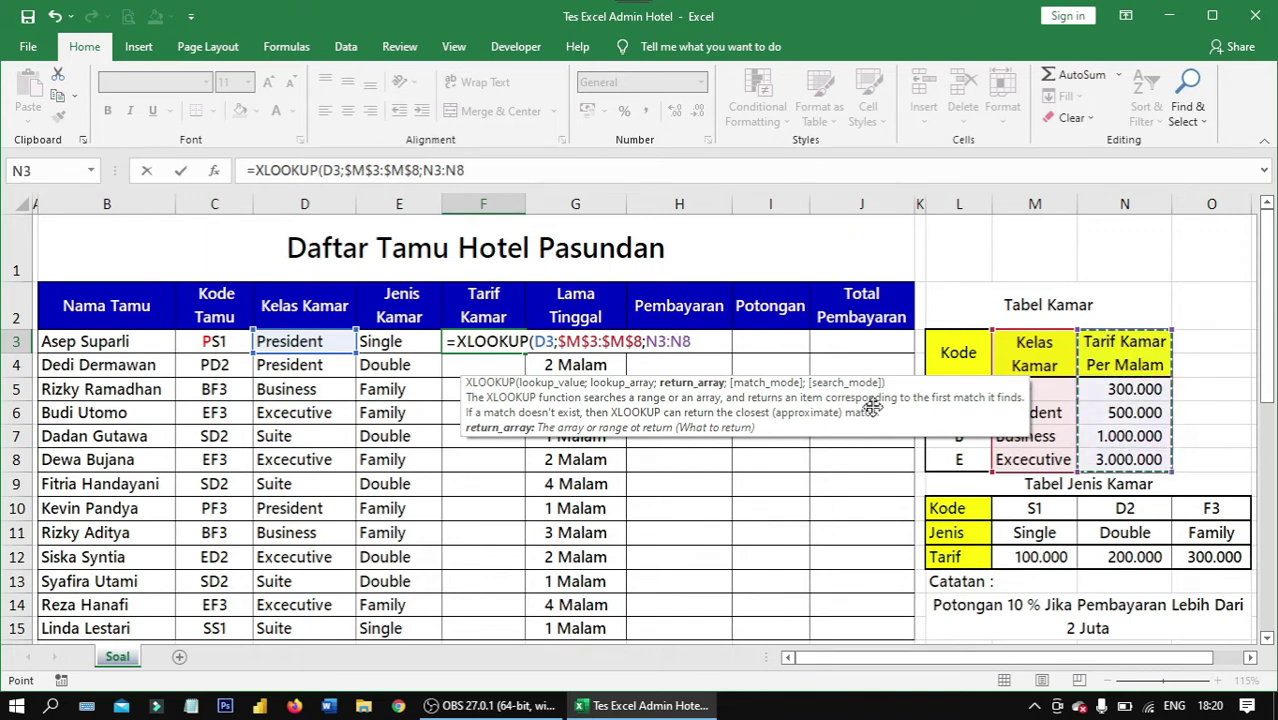
key("F4")
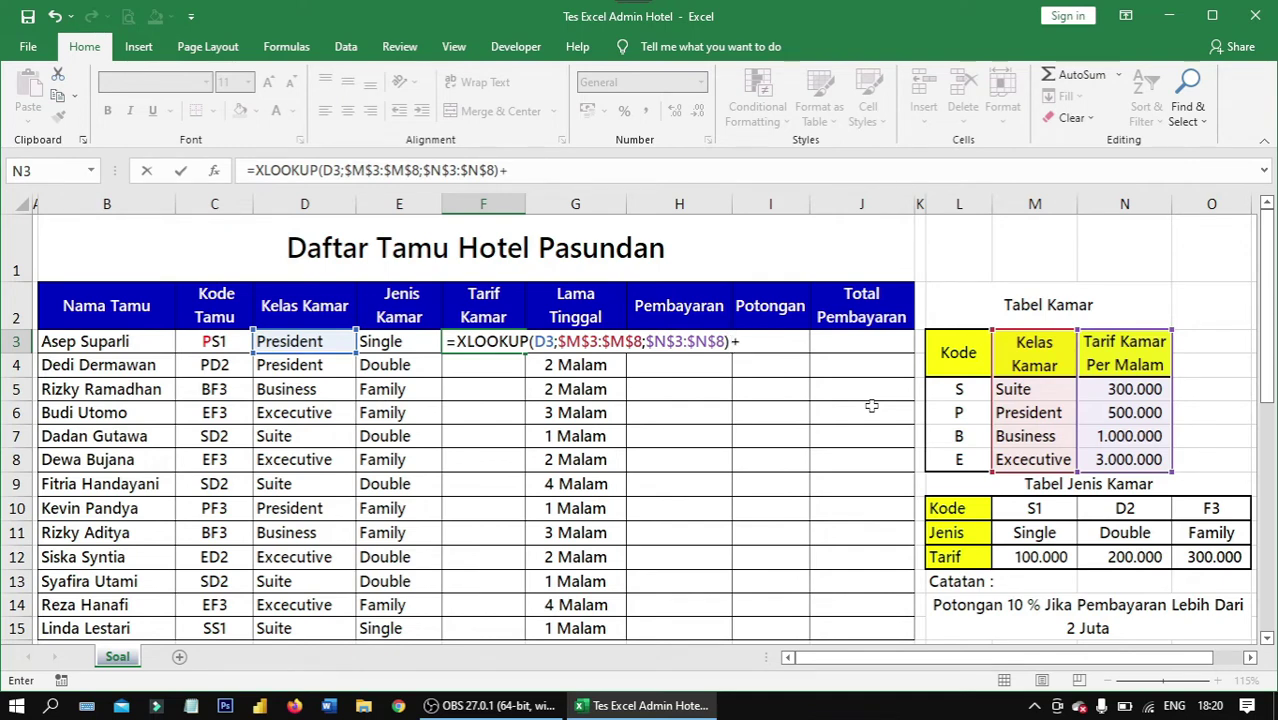
type("xl")
type("ookup")
key("Tab")
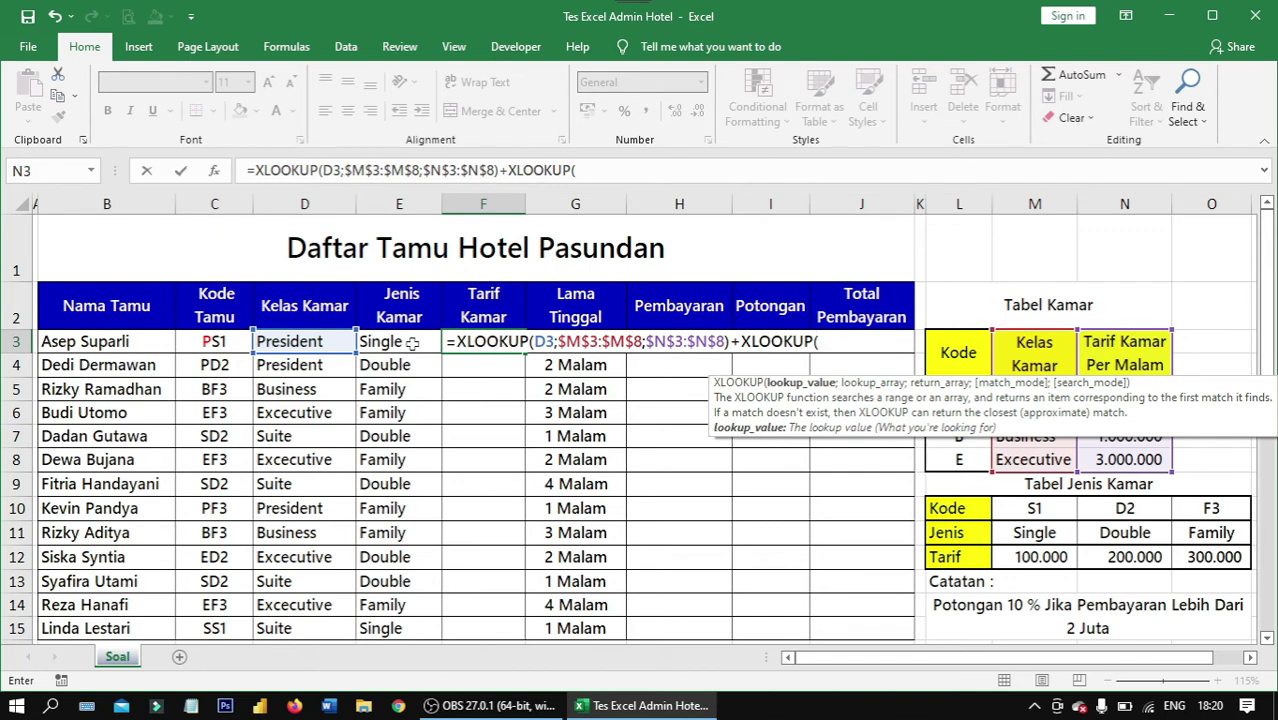
- Complete the second lookup as XLOOKUP(E3;$L$11:$O$11;$L$12:$O$12) so F3 shows 600000
left_click(411, 343)
type(";")
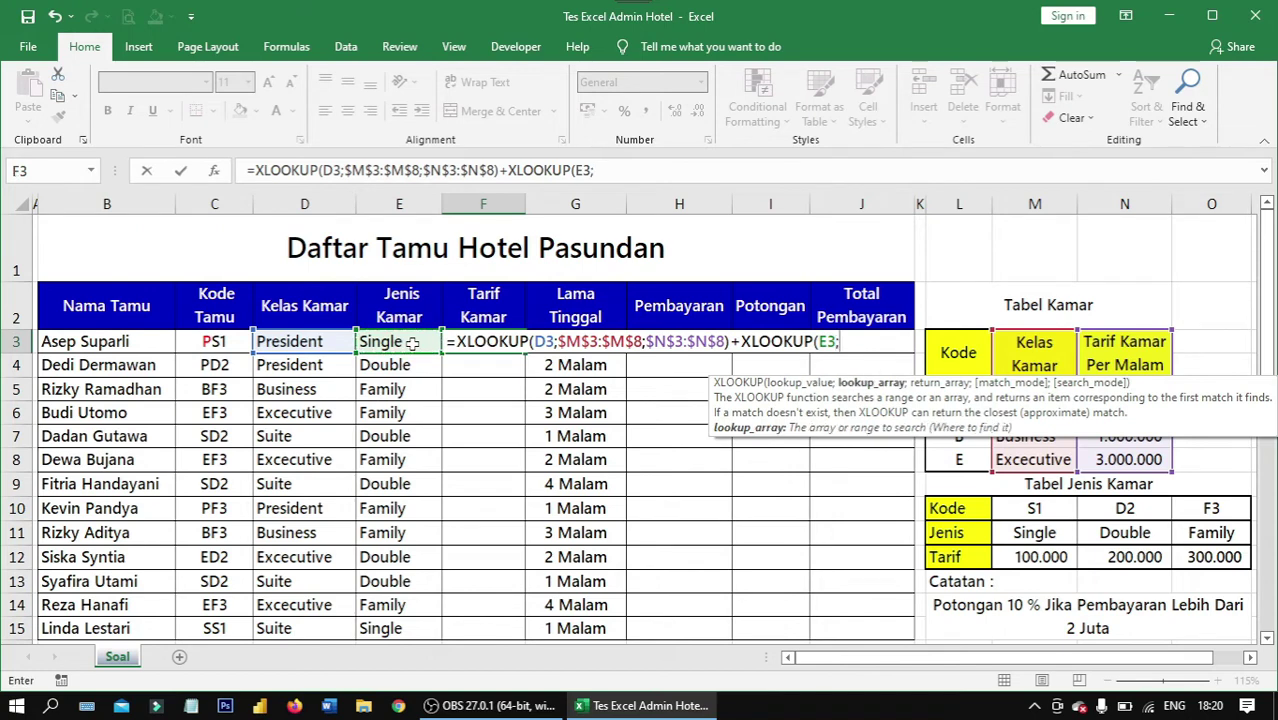
left_click(977, 534)
left_click_drag(977, 534, 1200, 534)
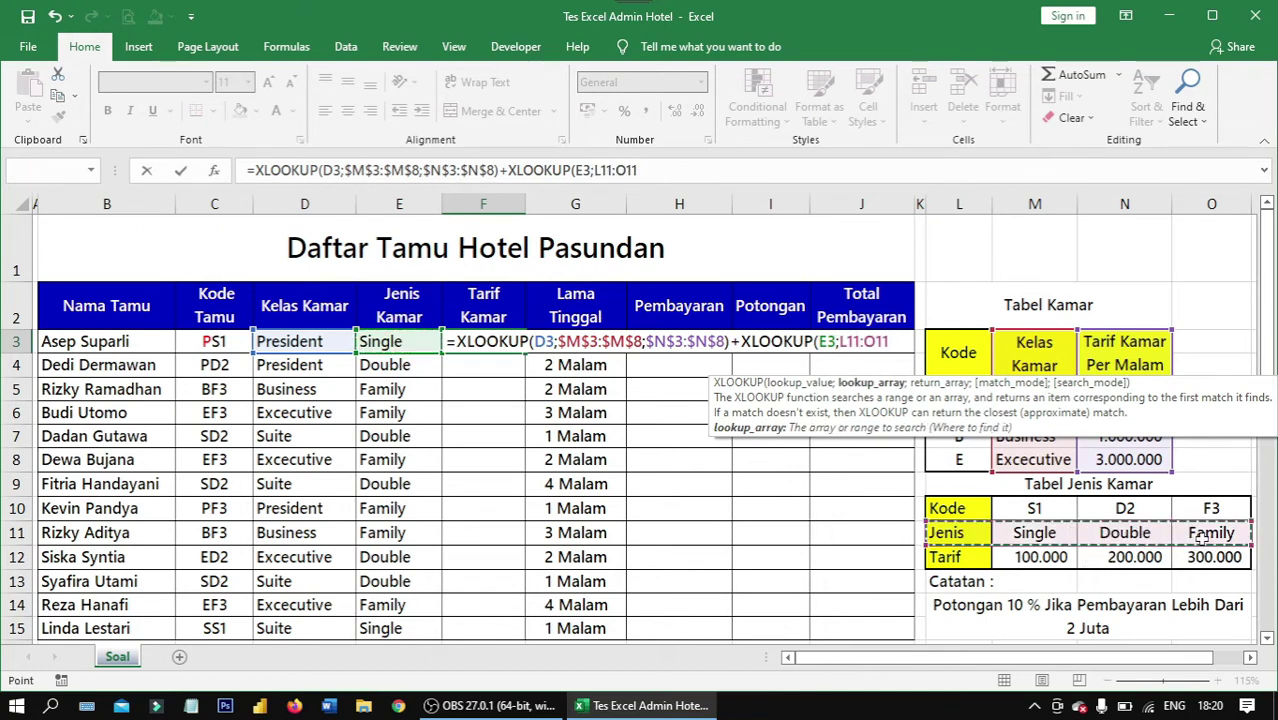
key("F4")
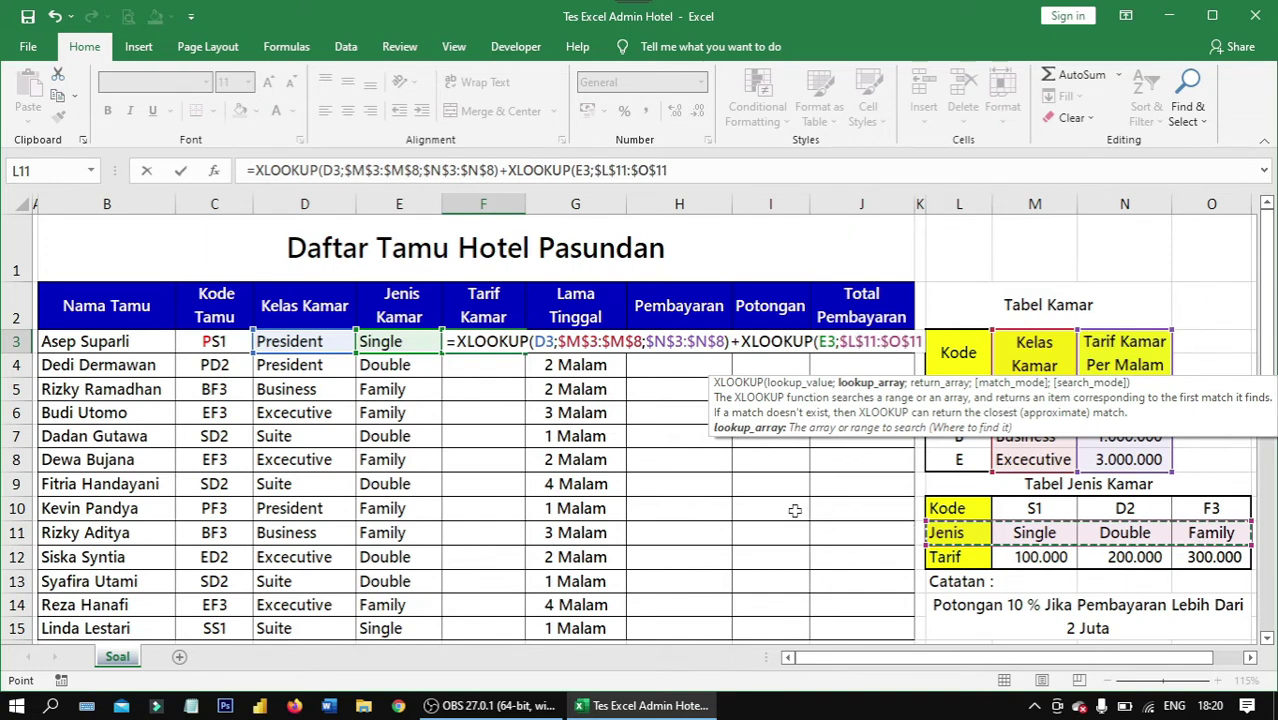
type(";")
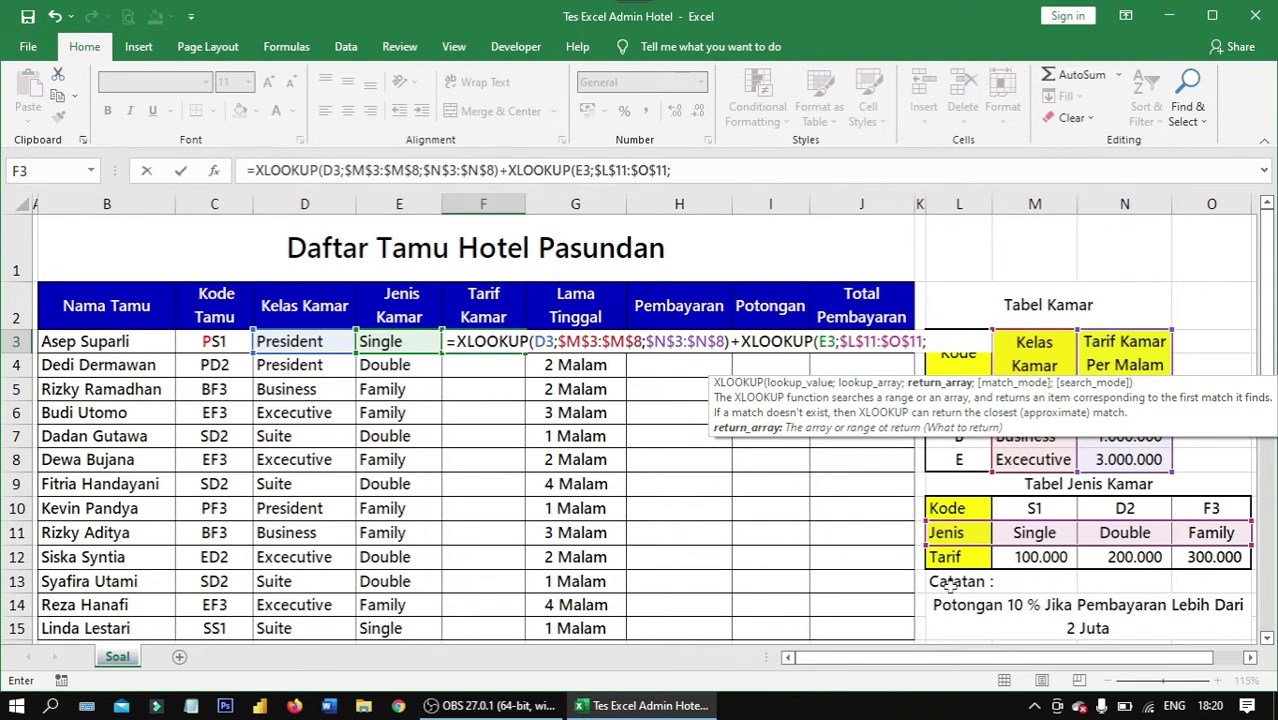
left_click(963, 564)
left_click_drag(990, 563, 1197, 571)
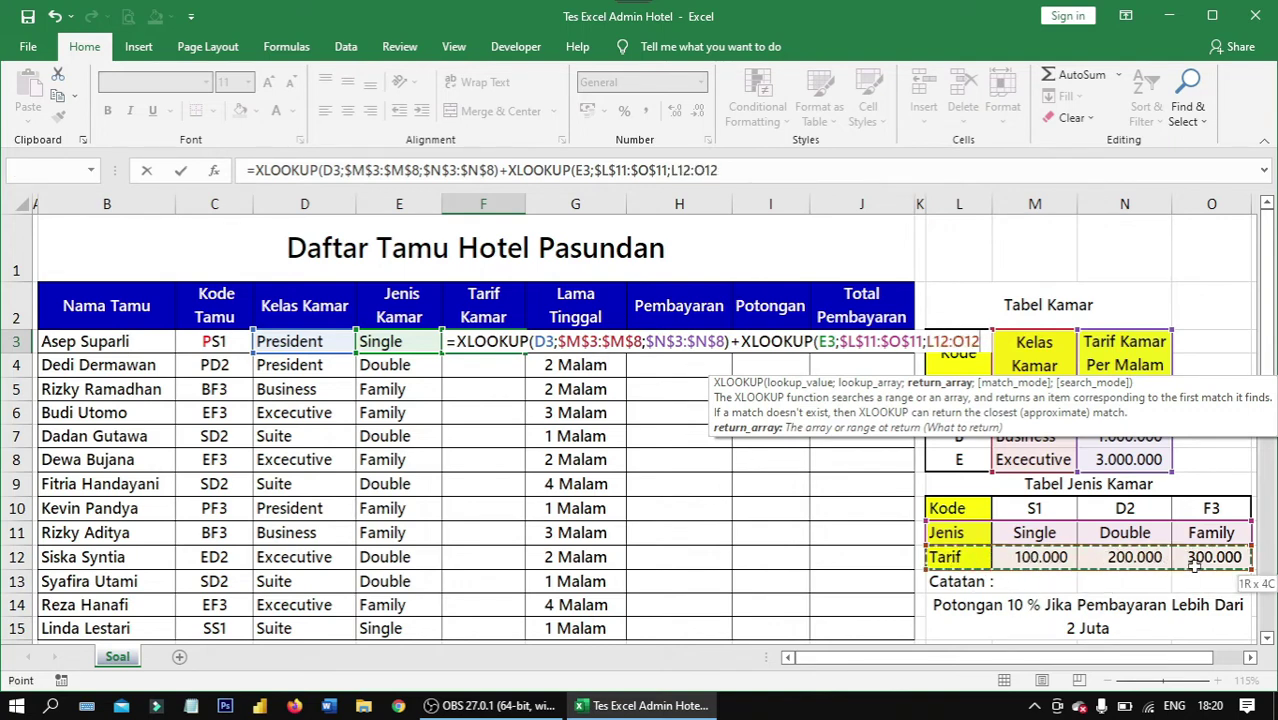
key("F4")
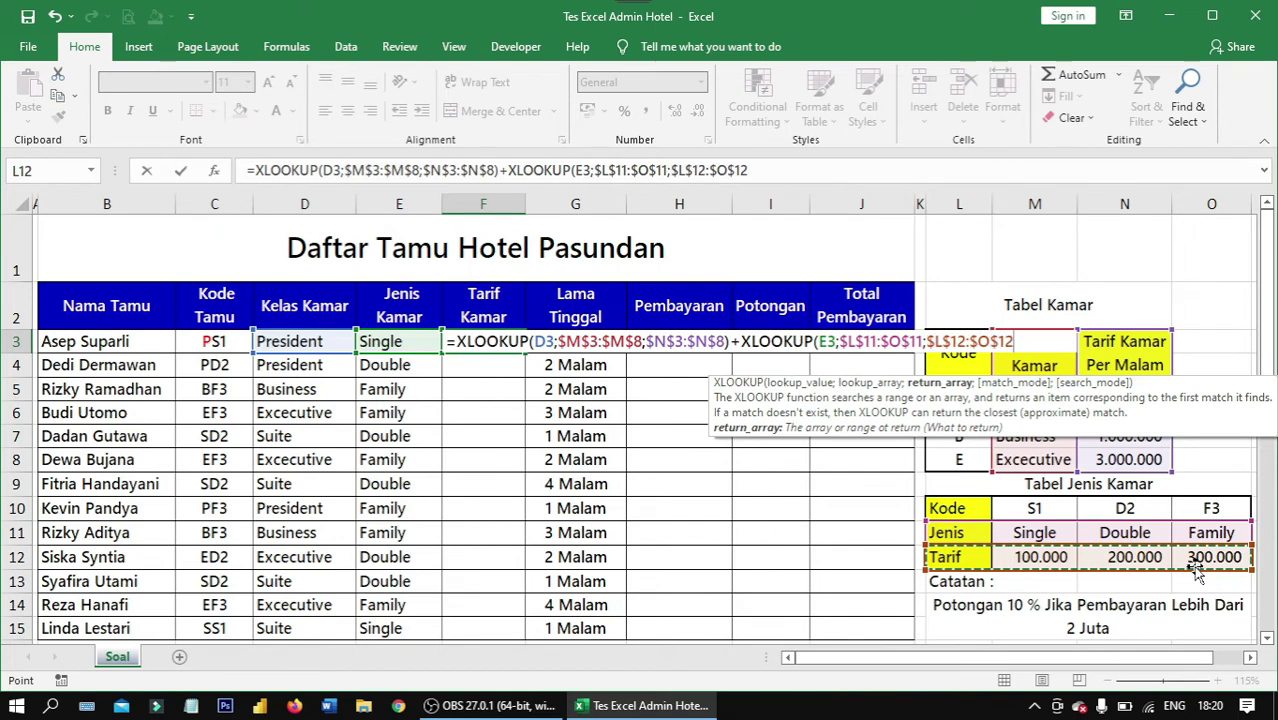
type(")")
key("ctrl+Return")
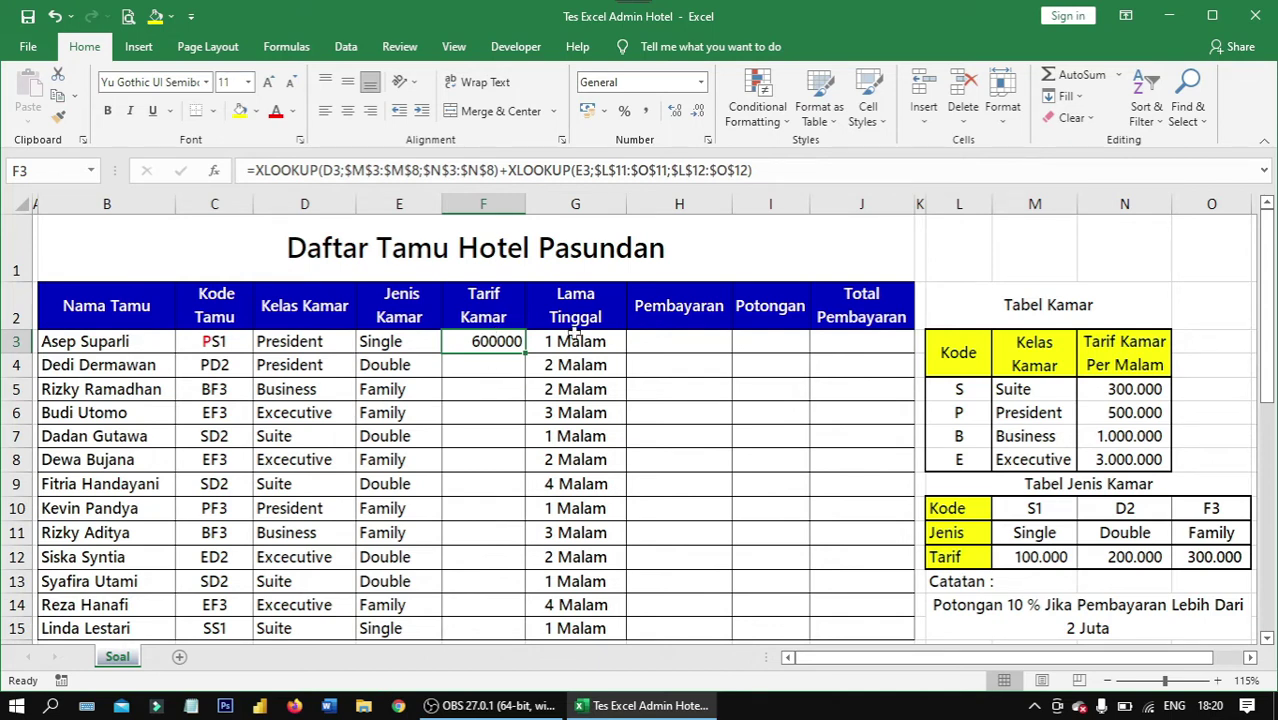
- Apply Comma Style to F3 and copy the rate formula down through F15
left_click(646, 111)
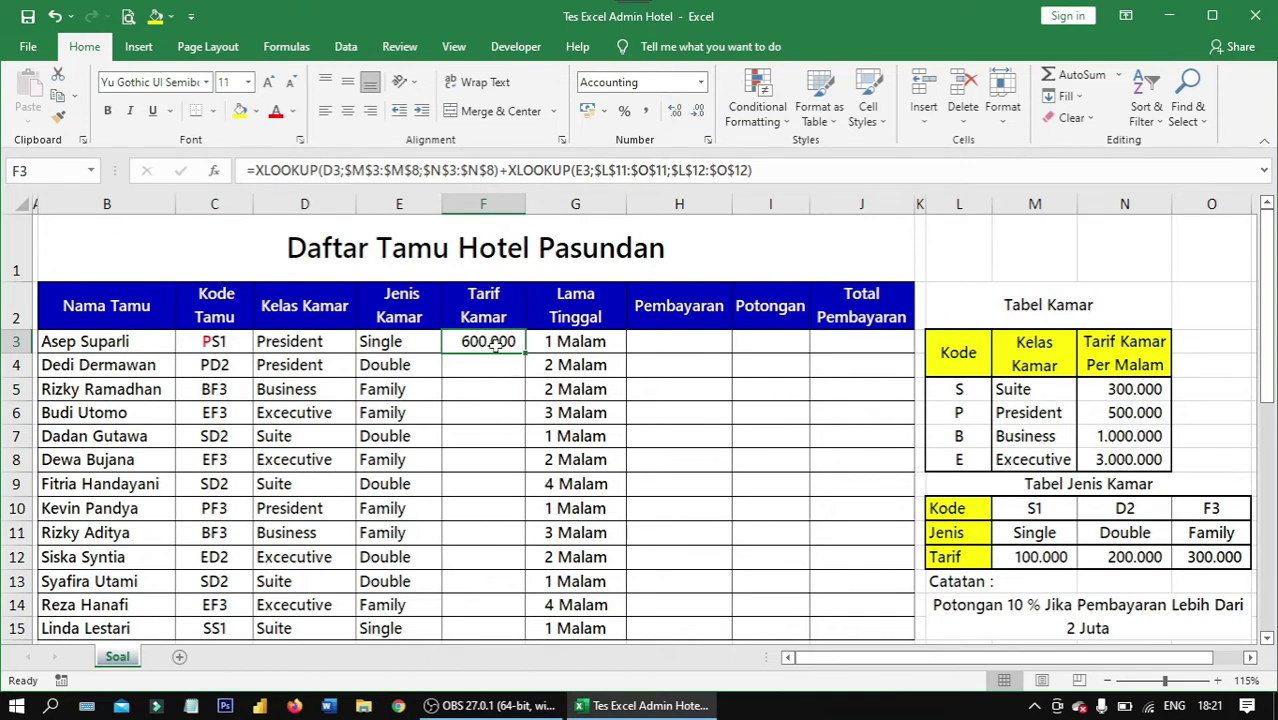
double_click(524, 354)
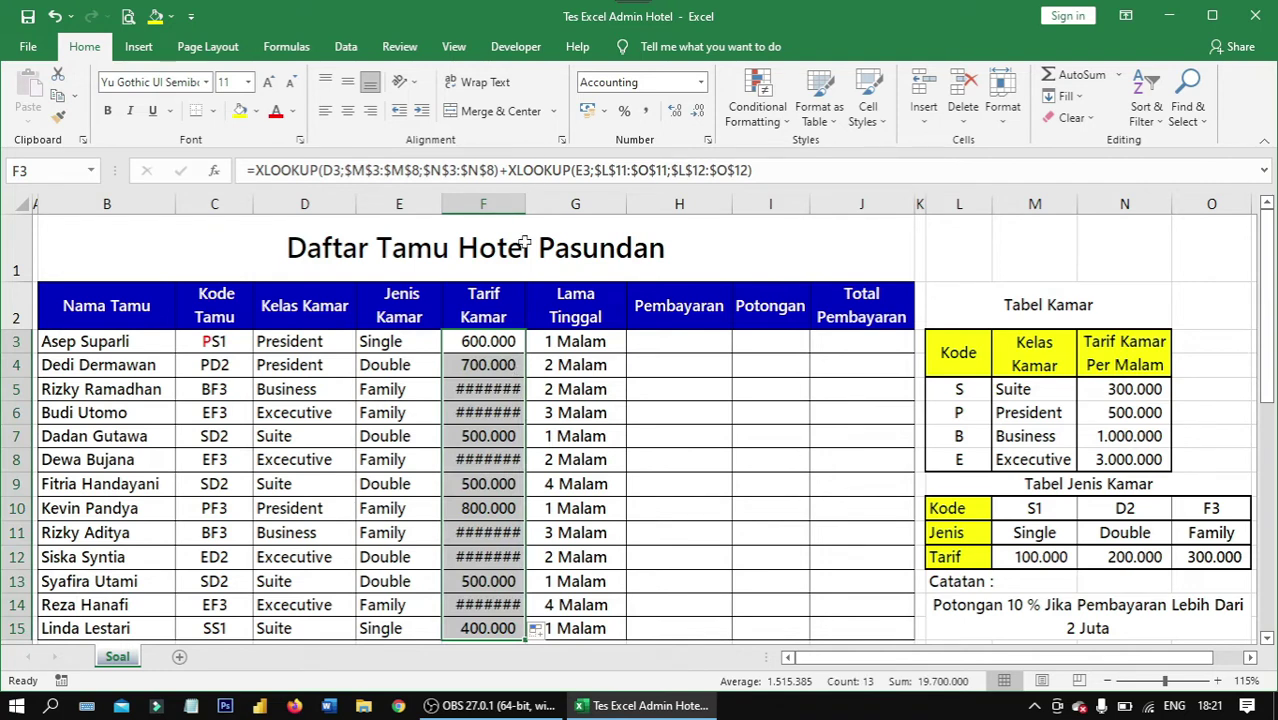
left_click(499, 393)
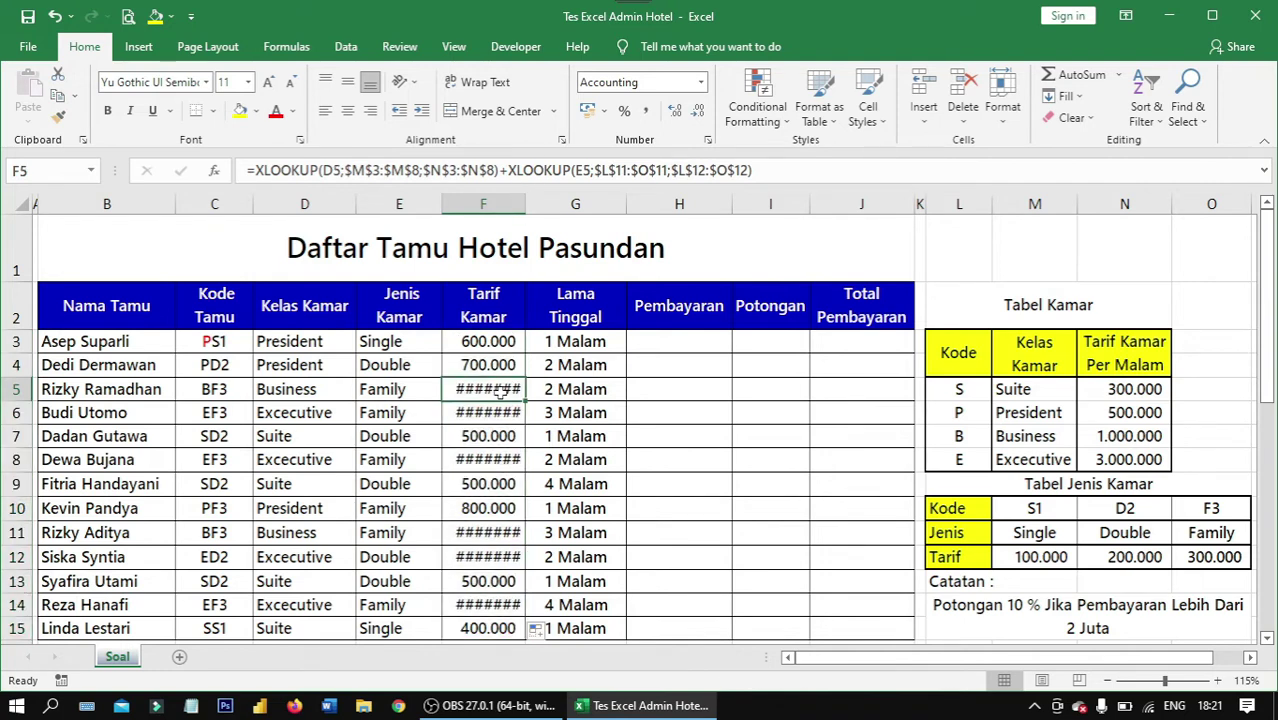
left_click_drag(499, 393, 499, 414)
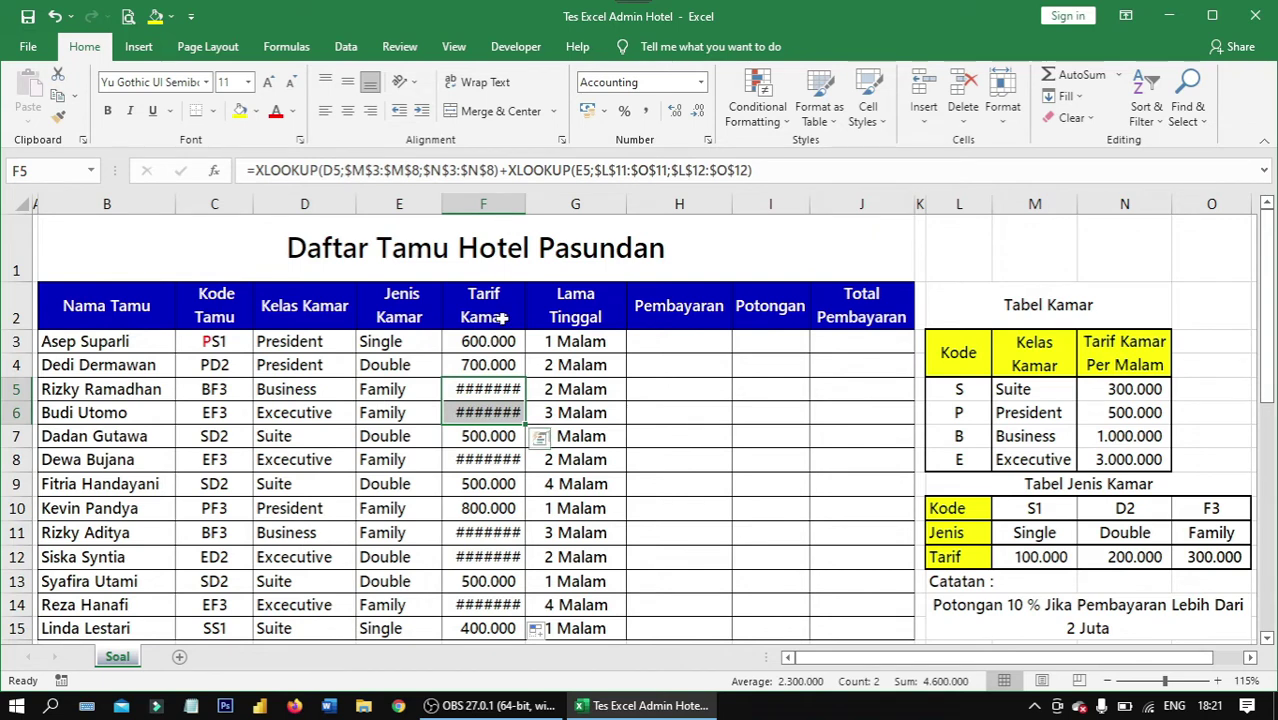
- Widen column F so rates like 3.300.000 display instead of #######
left_click(488, 300)
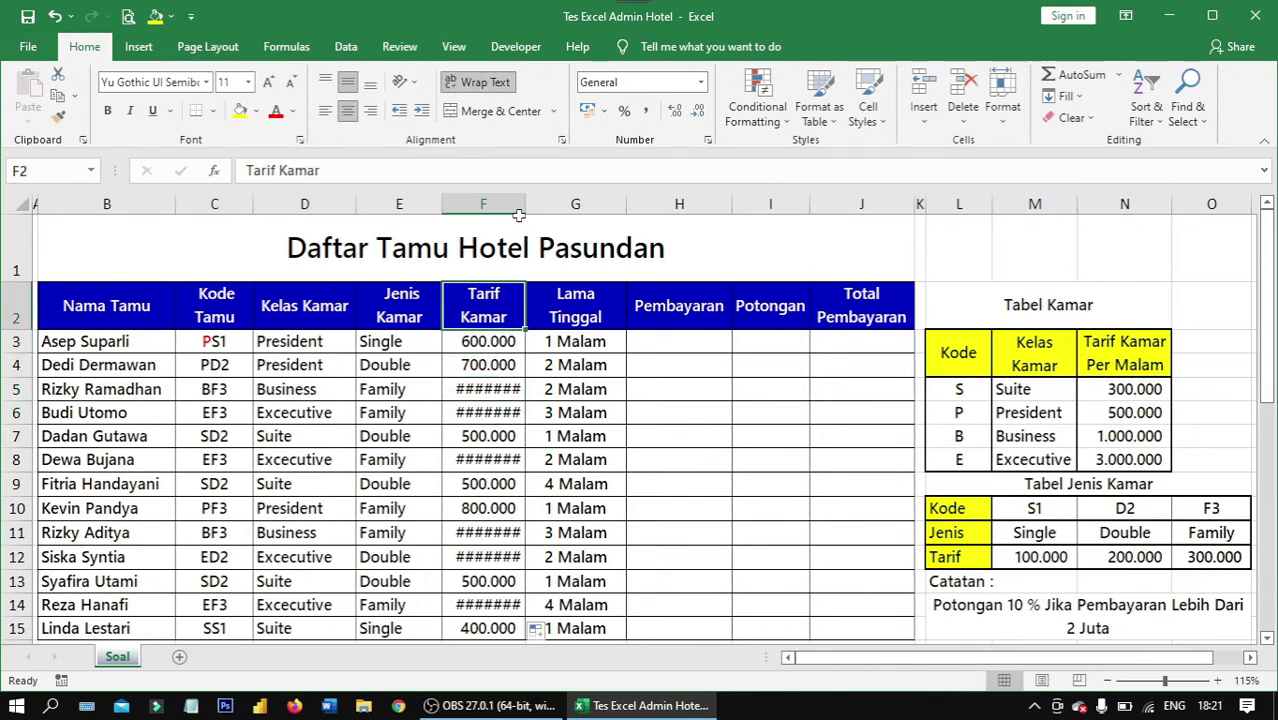
left_click_drag(528, 204, 532, 204)
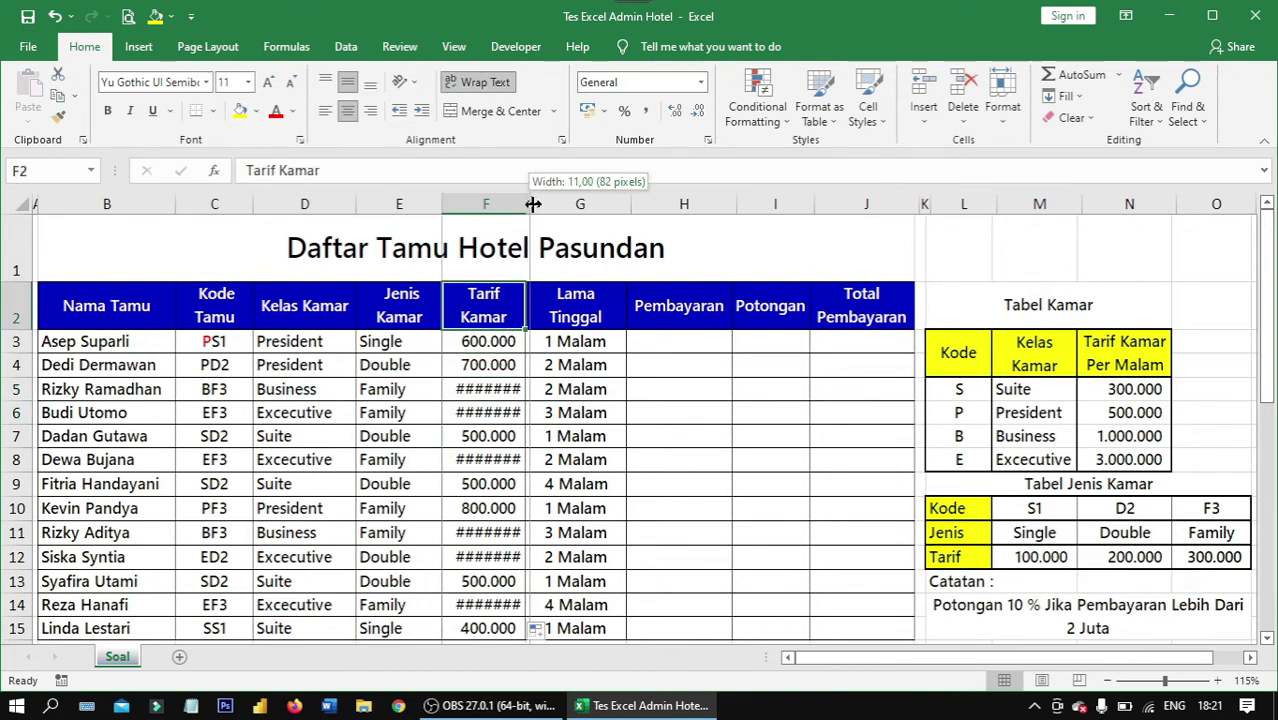
left_click(505, 341)
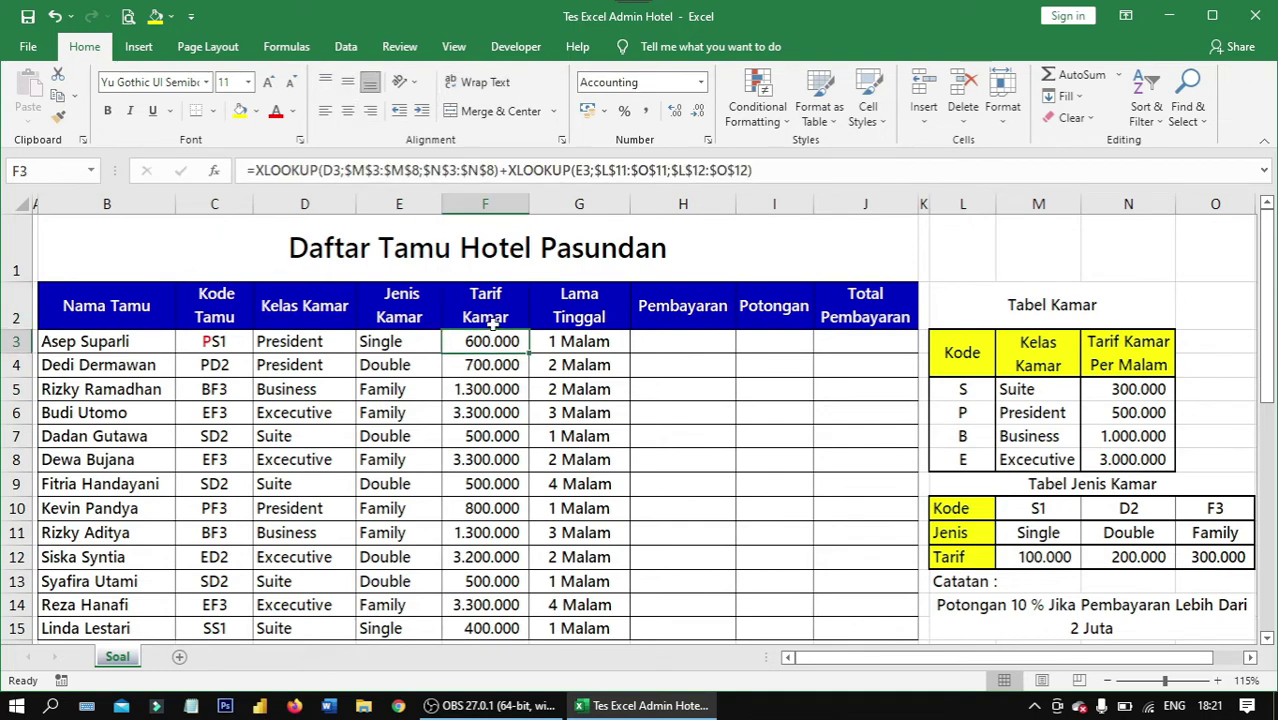
left_click_drag(495, 342, 486, 628)
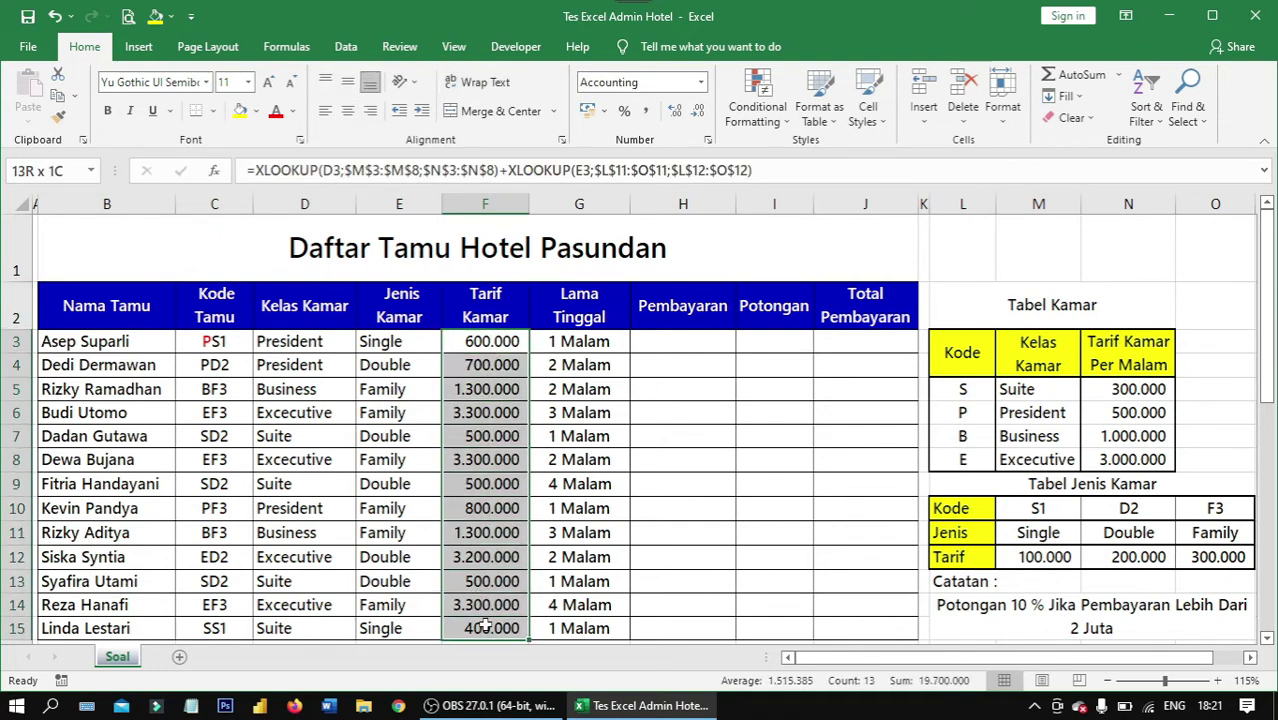
left_click(495, 342)
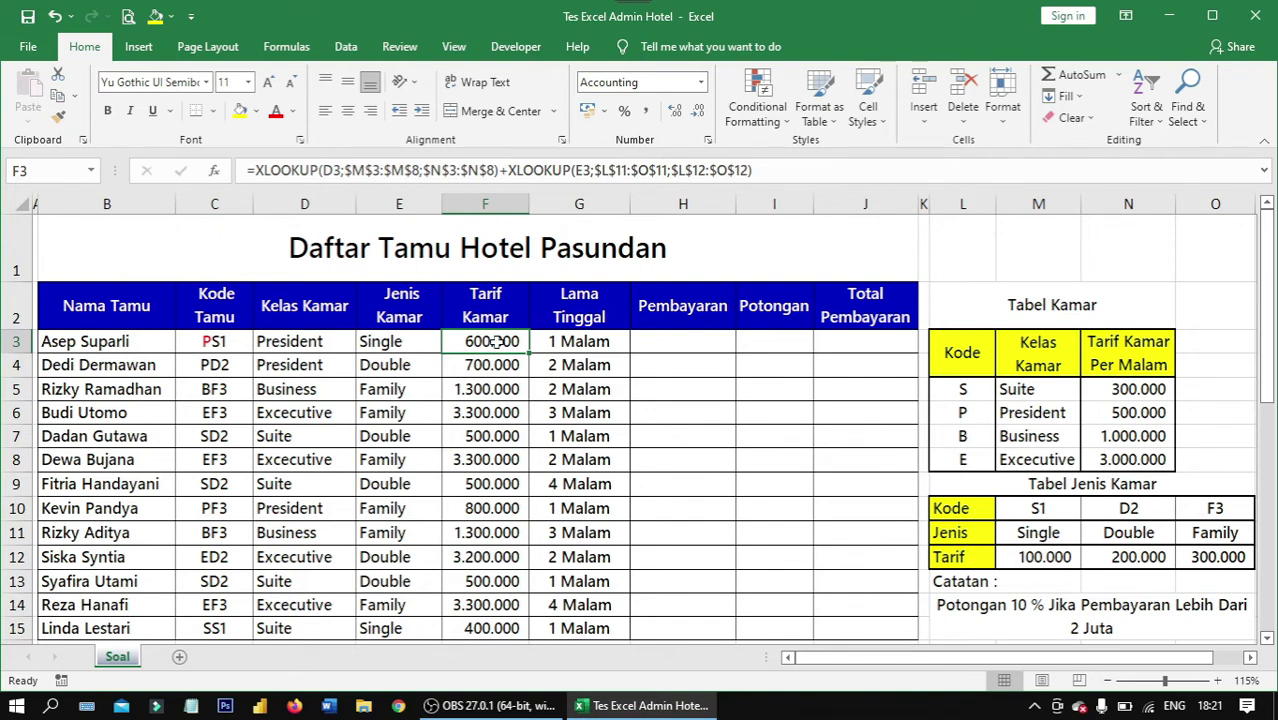
left_click(662, 307)
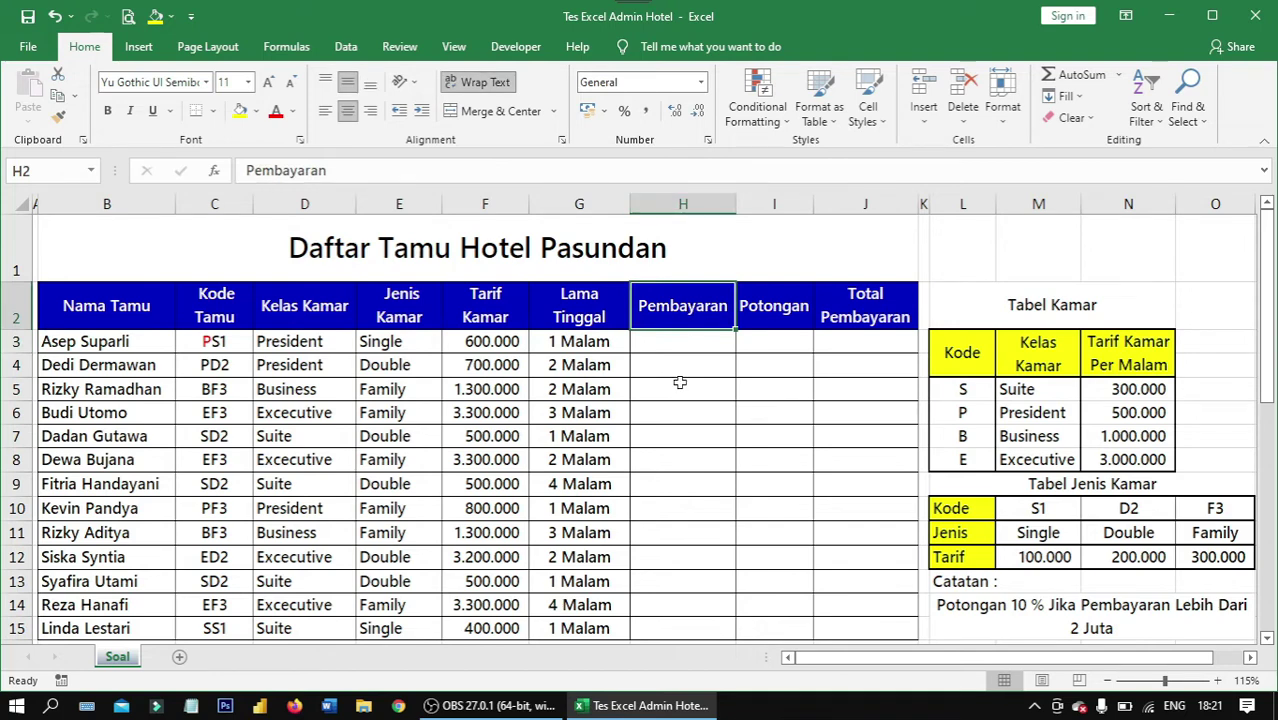
- Enter =F3*G3 in H3 to multiply the room rate by nights stayed
left_click_drag(683, 300, 724, 617)
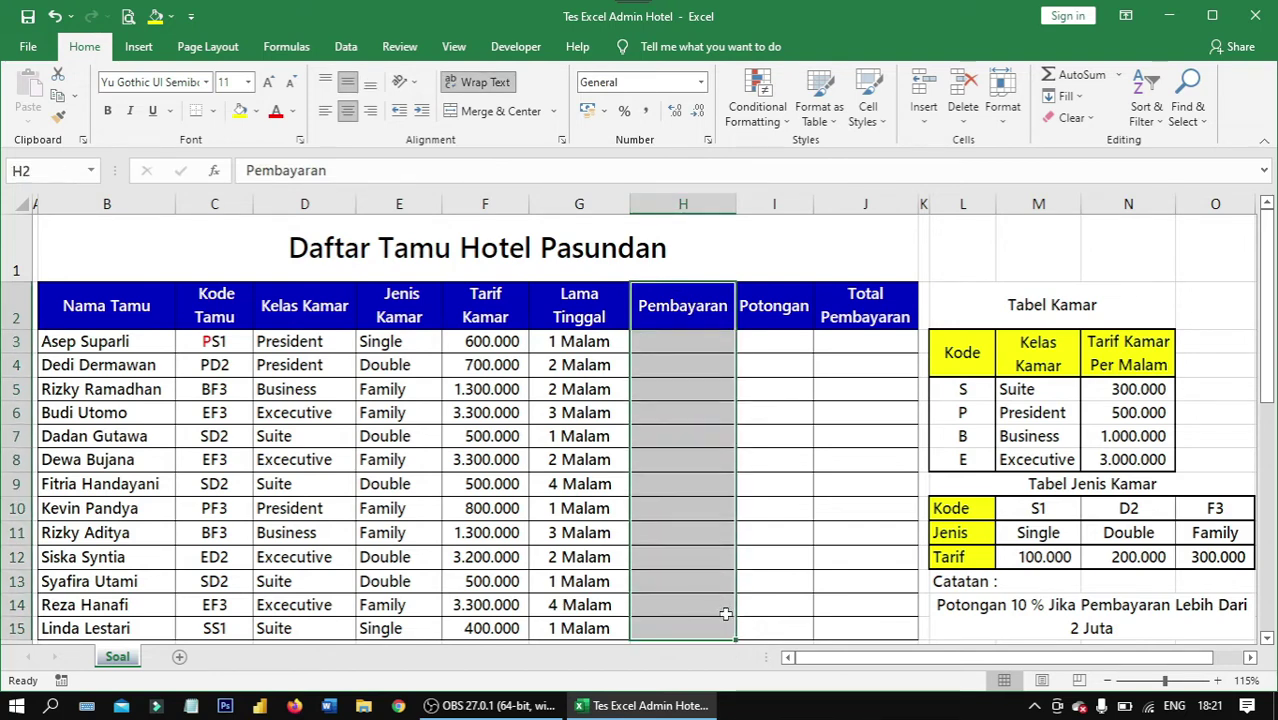
left_click(694, 339)
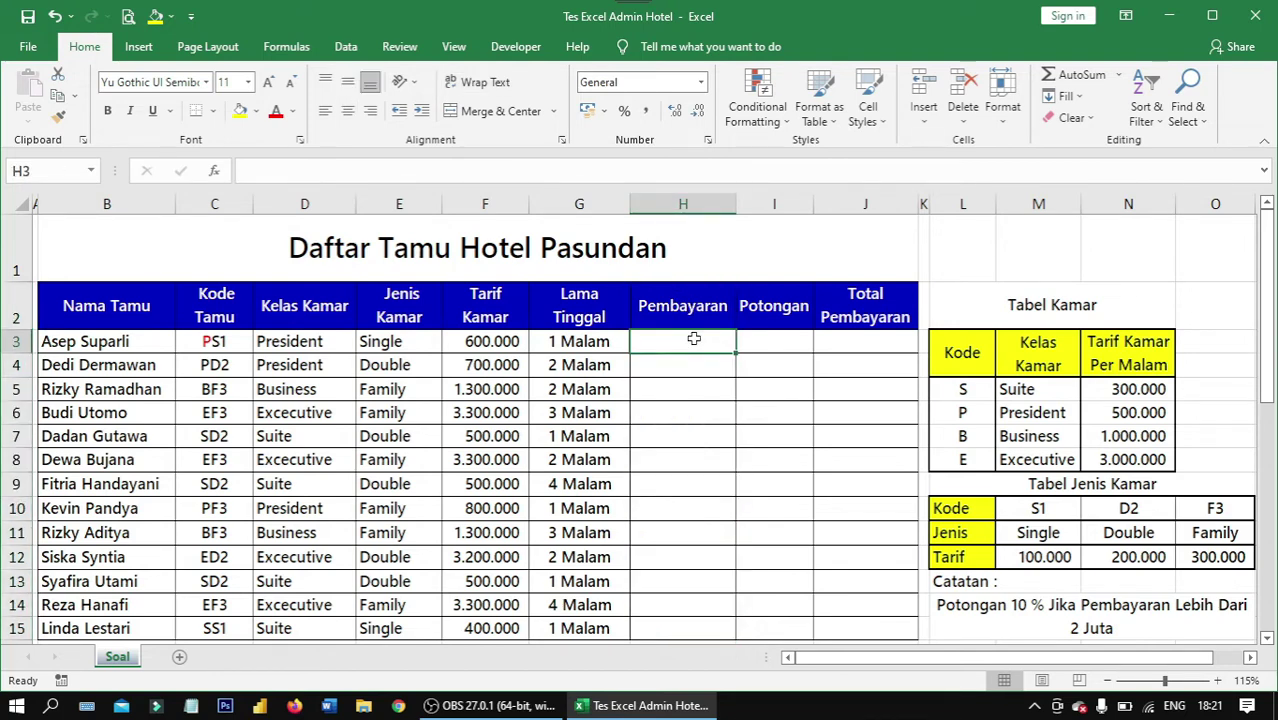
left_click(480, 343)
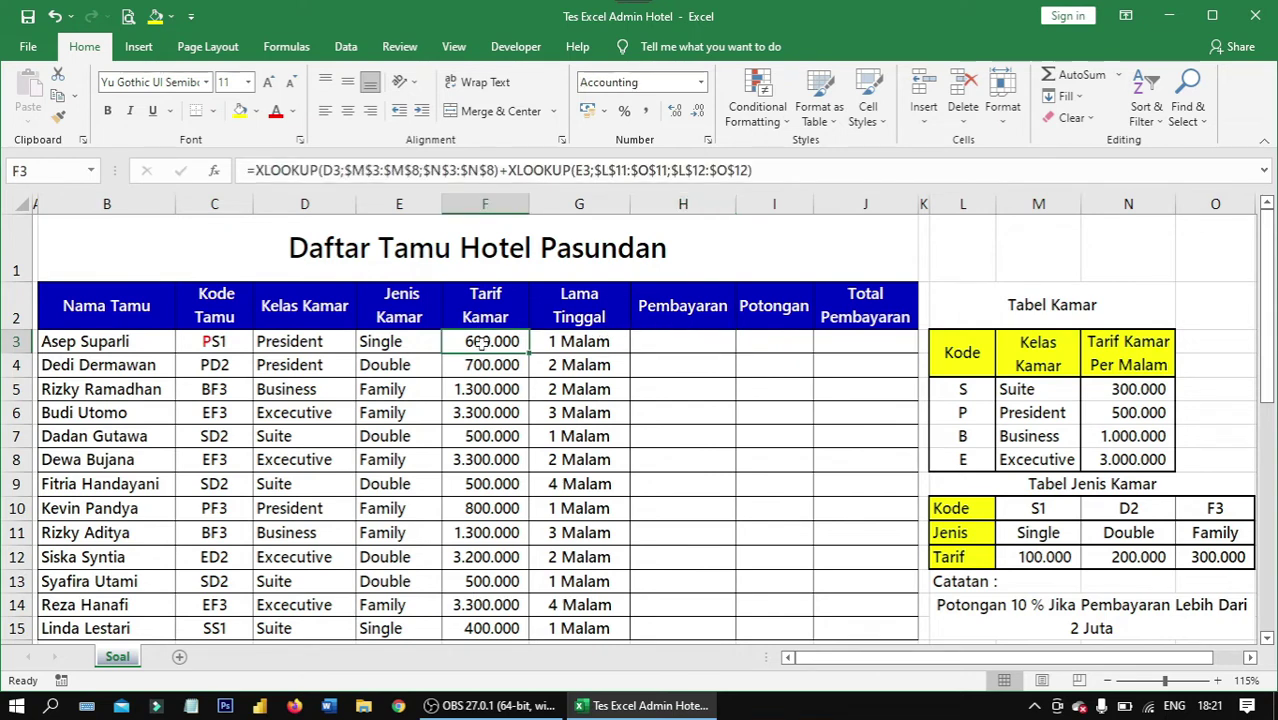
left_click(567, 342)
left_click(680, 343)
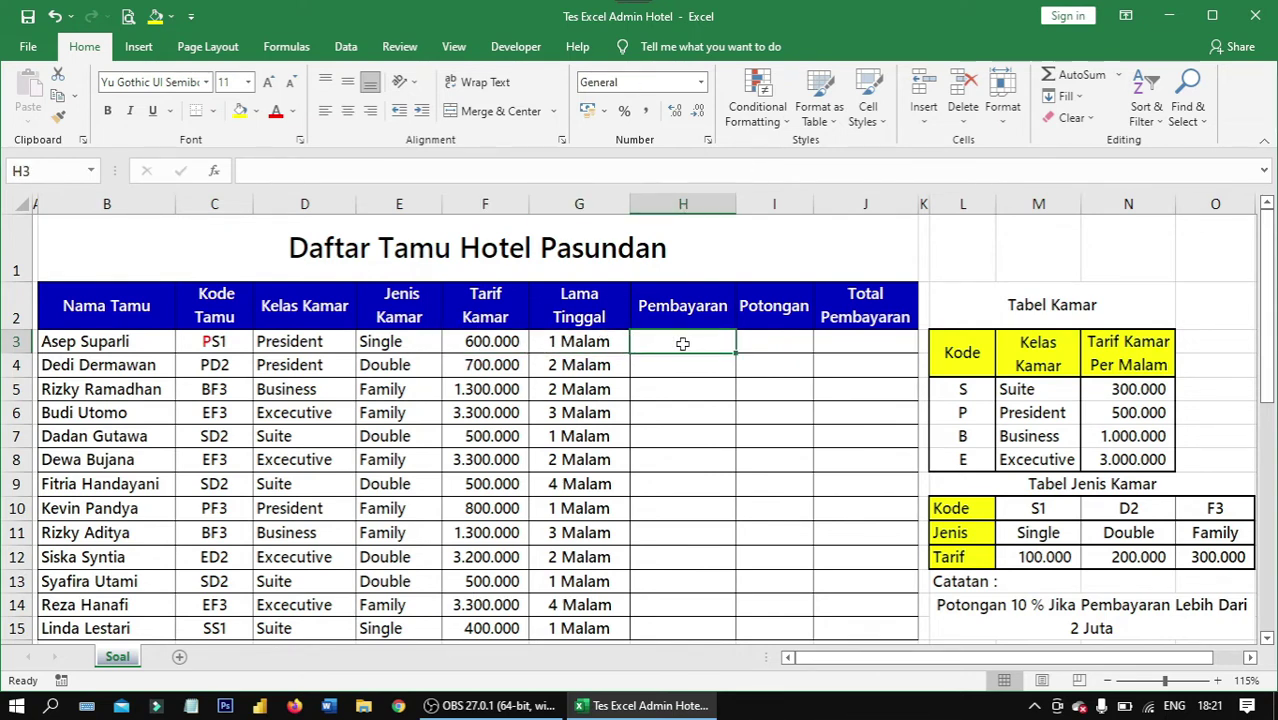
double_click(682, 343)
type("=")
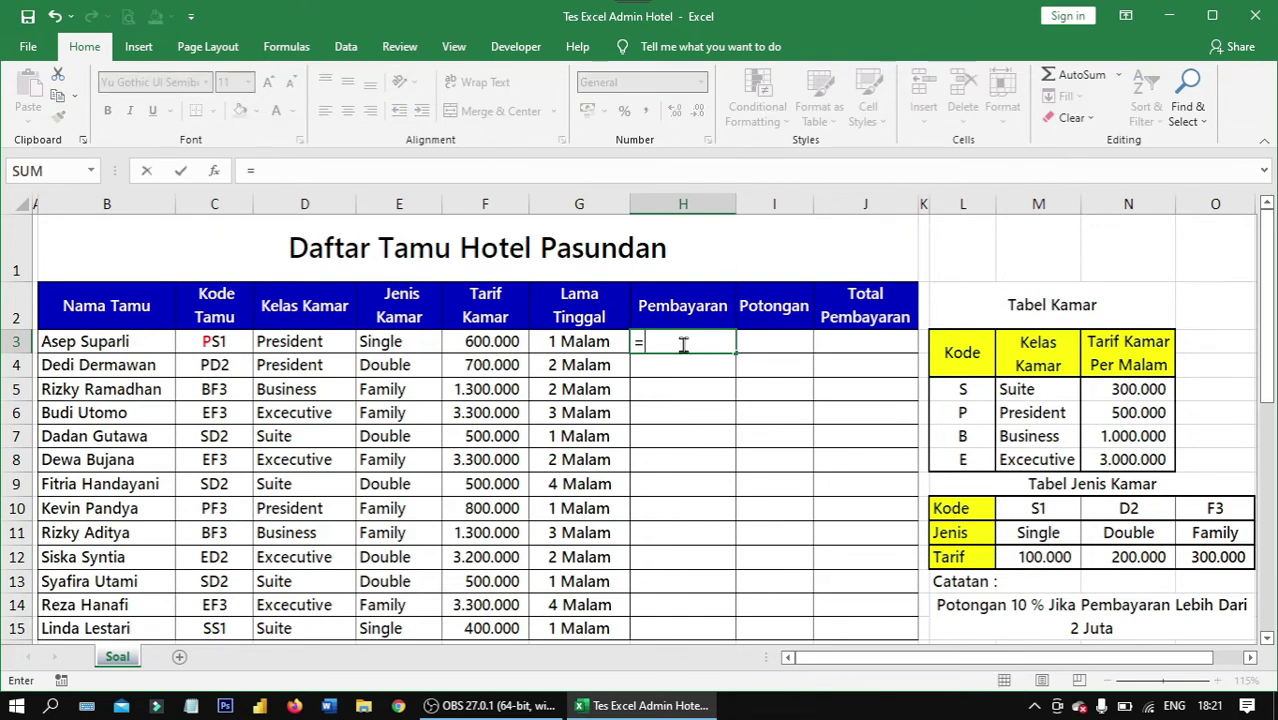
left_click(492, 338)
type("*")
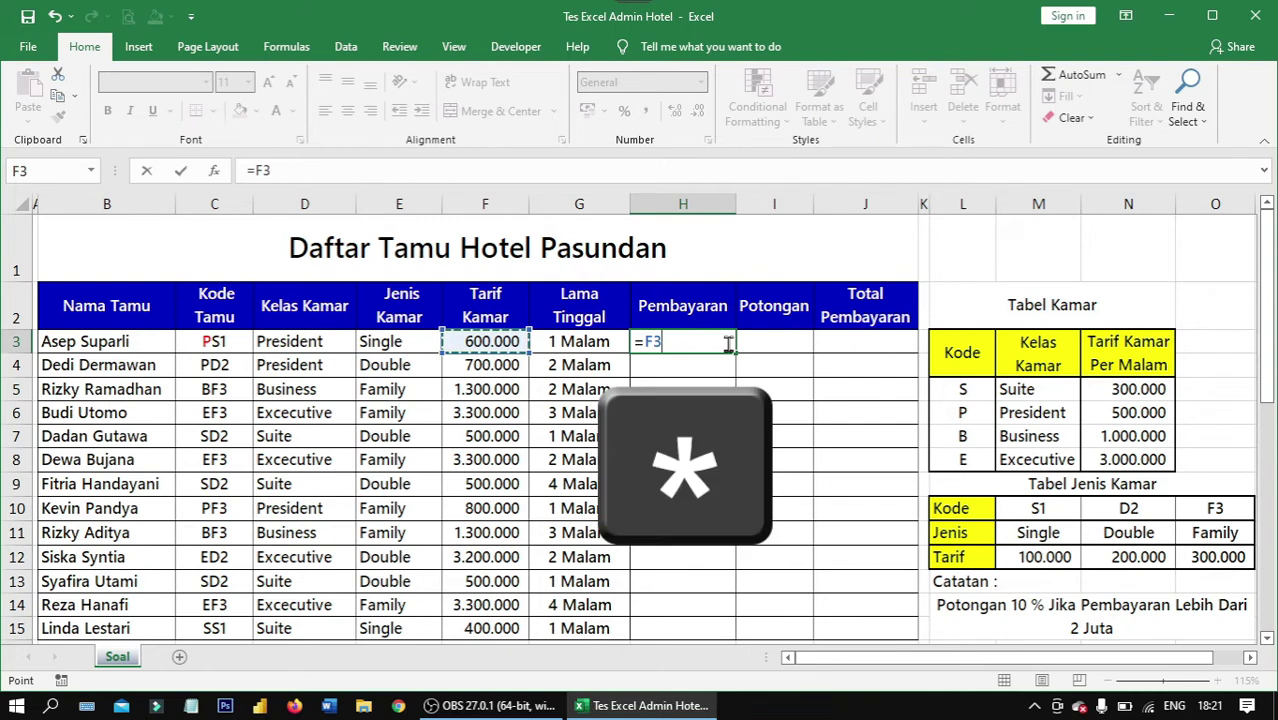
type("*")
left_click(585, 337)
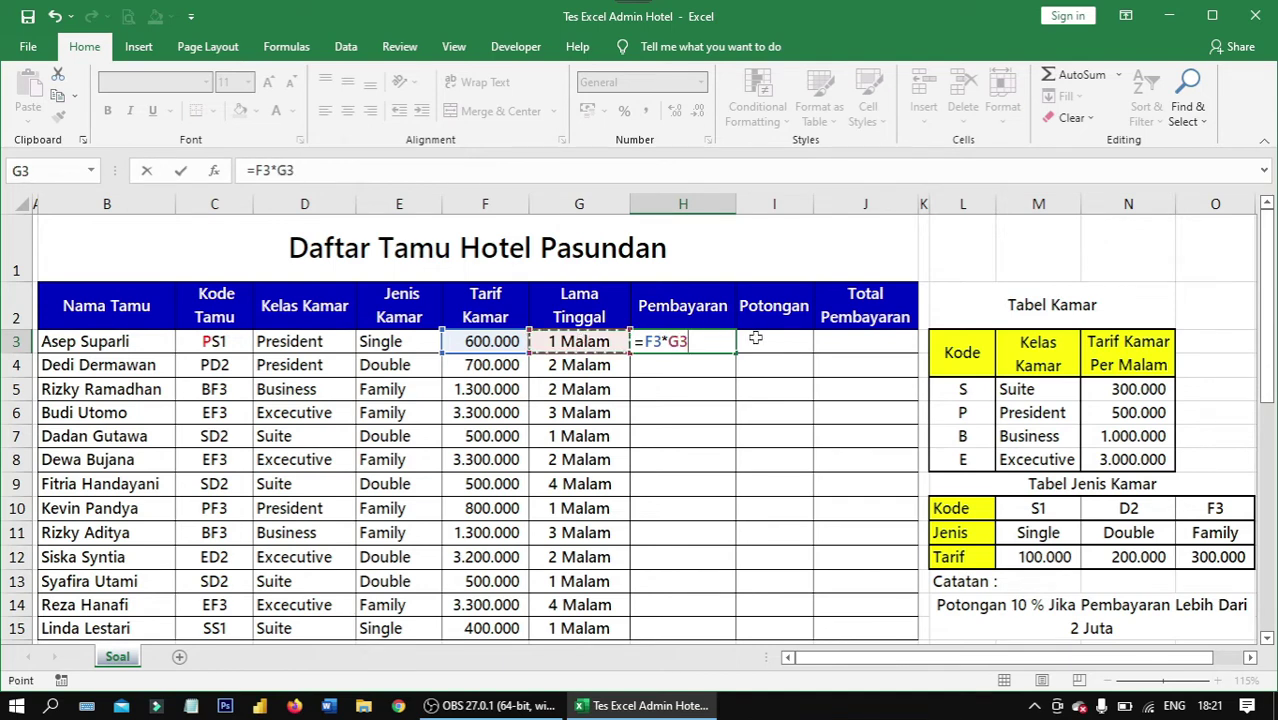
key("ctrl+Return")
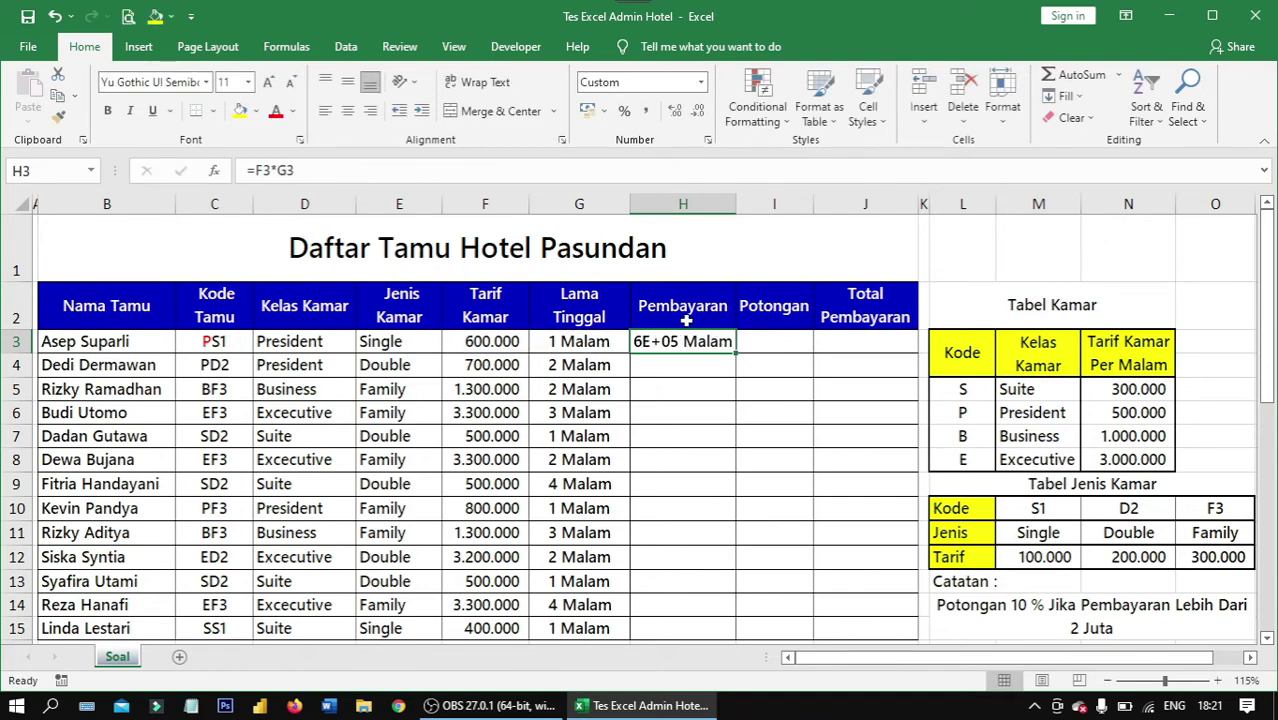
- Apply Comma Style to H3 and copy the payment formula down through H15
left_click(647, 112)
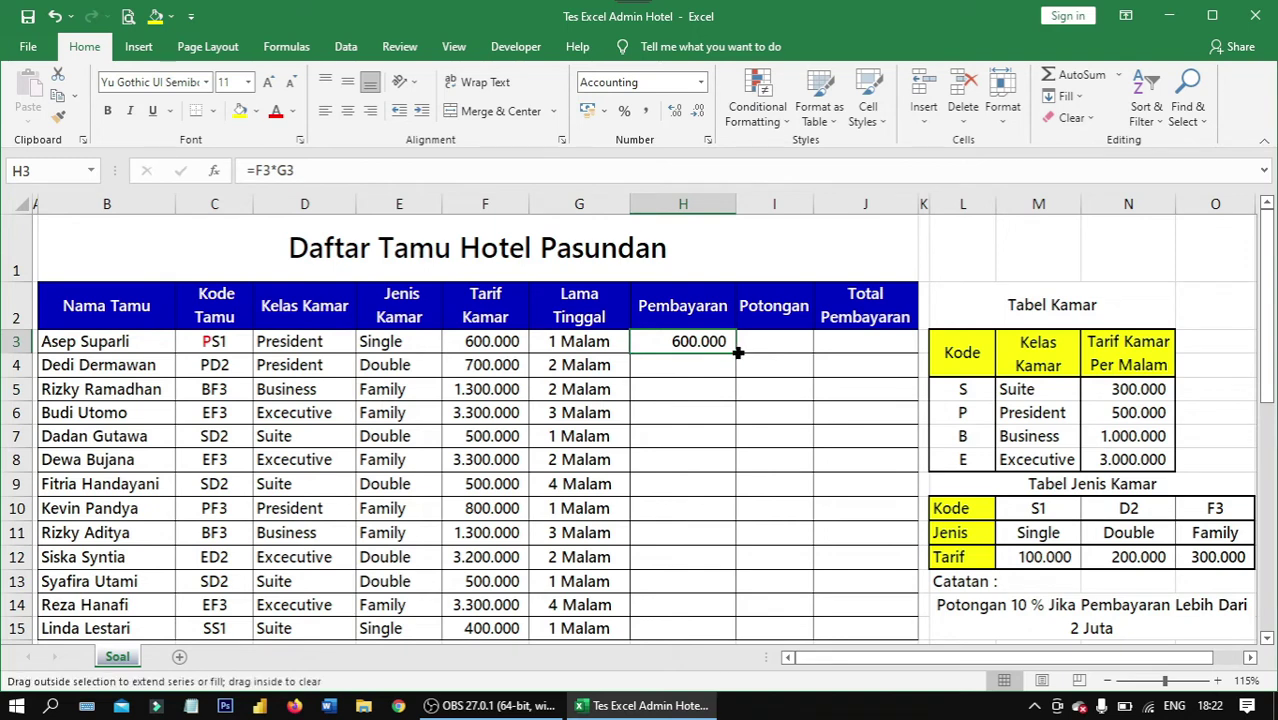
double_click(740, 351)
left_click(702, 476)
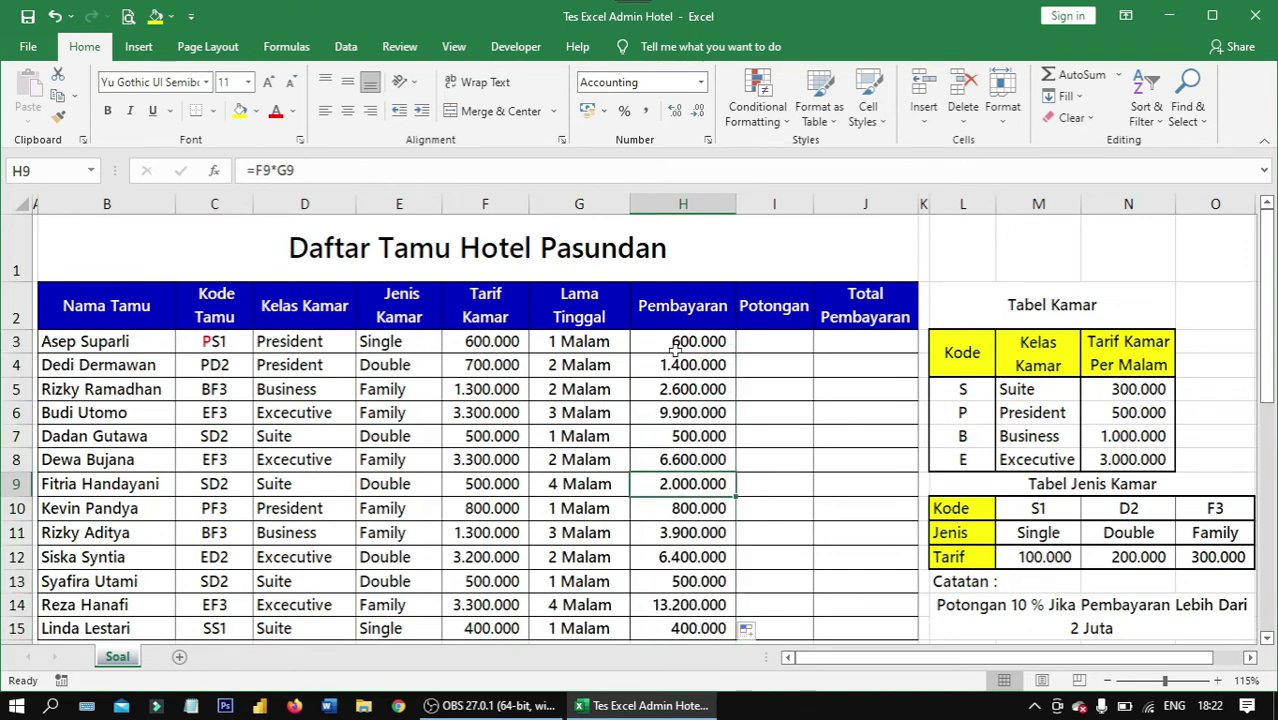
left_click_drag(677, 345, 648, 628)
left_click(761, 337)
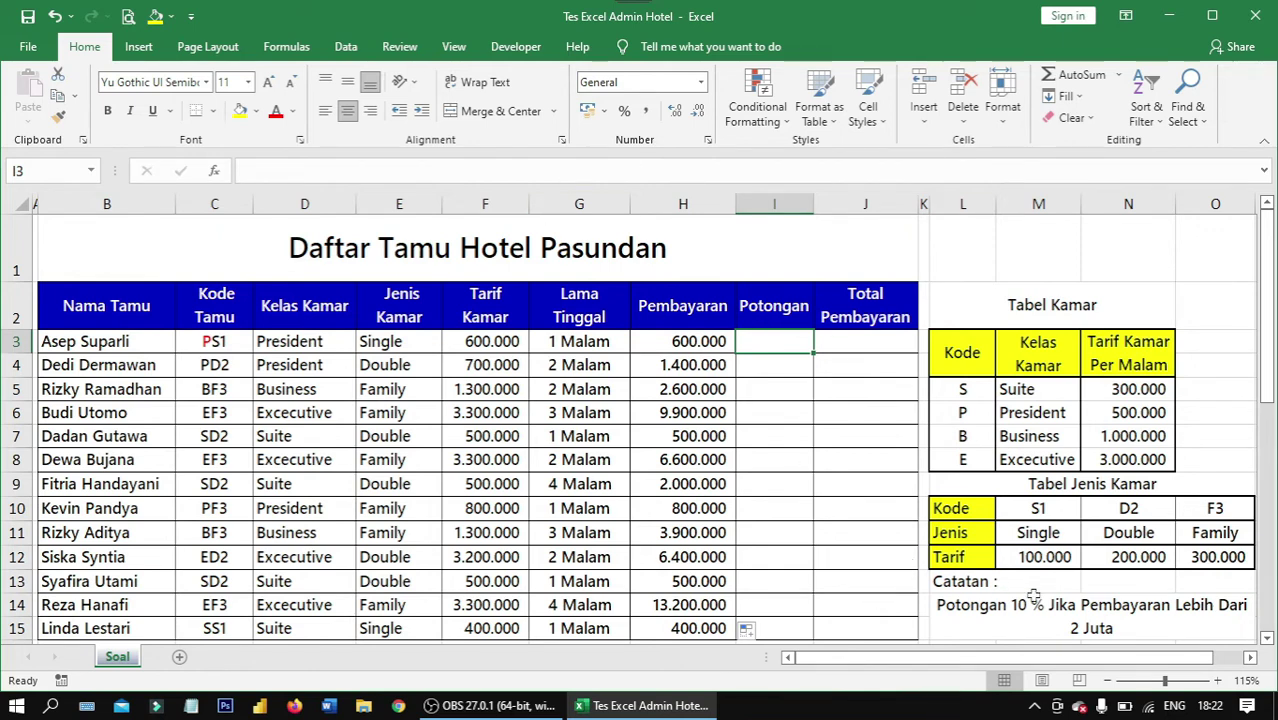
- After reading the discount rule note, enter =IF(H3>2000000;10%;0%) in I3
left_click(989, 582)
left_click(1043, 619)
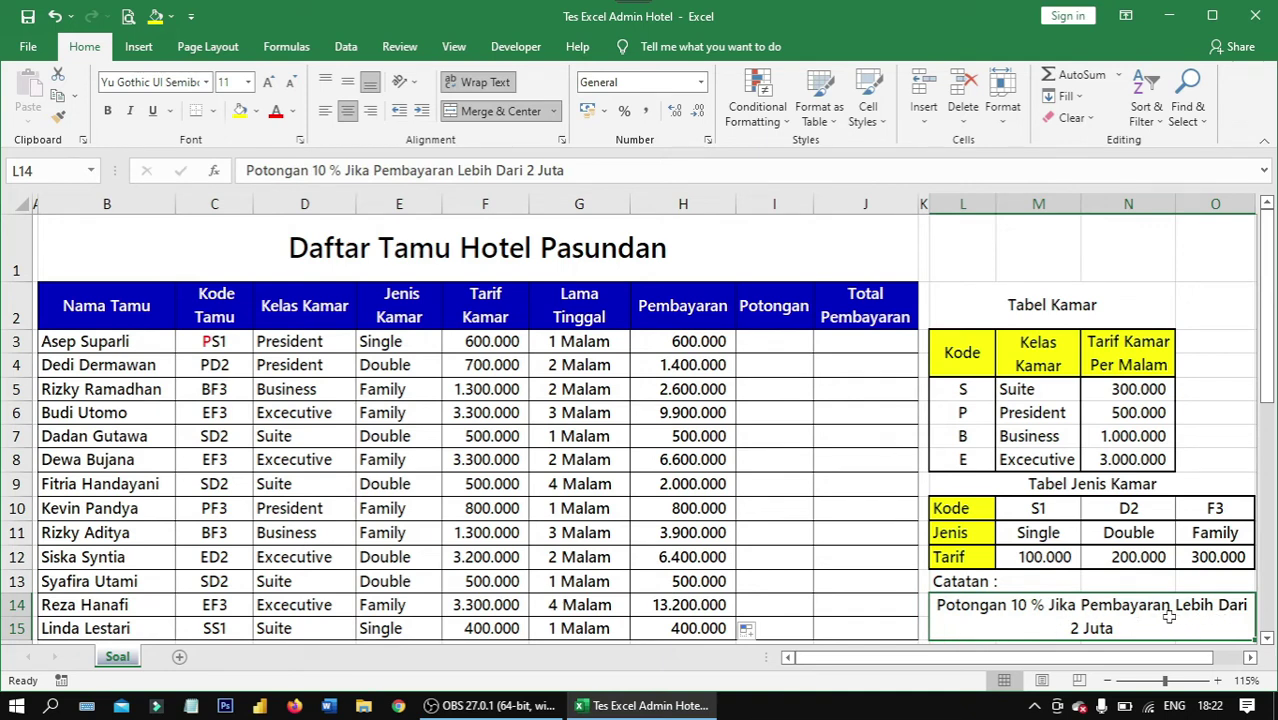
left_click(774, 349)
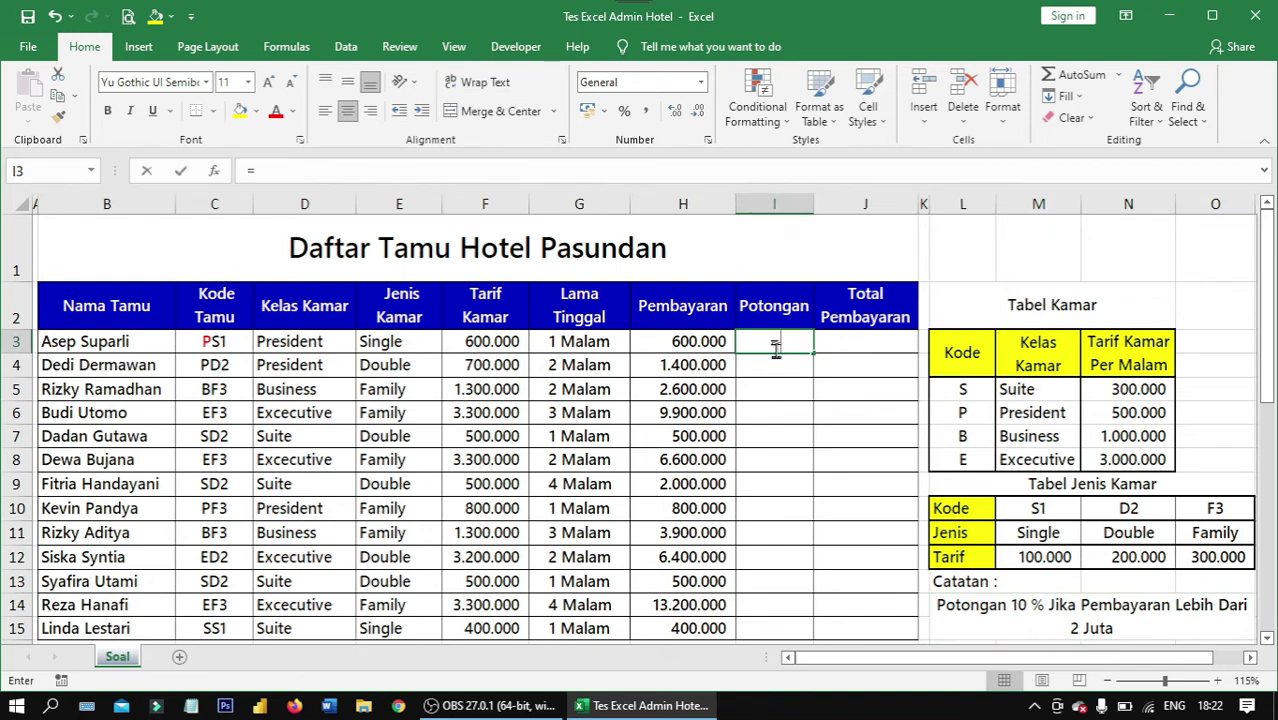
type("=if")
key("Tab")
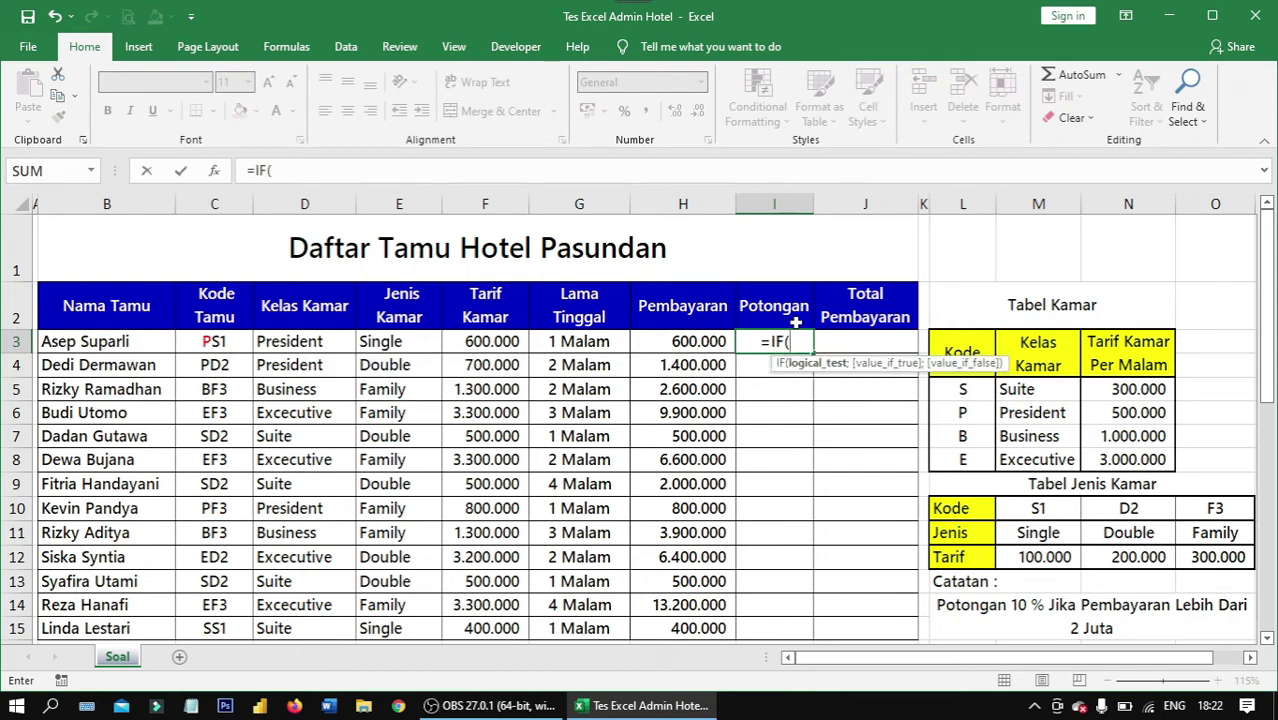
left_click(705, 341)
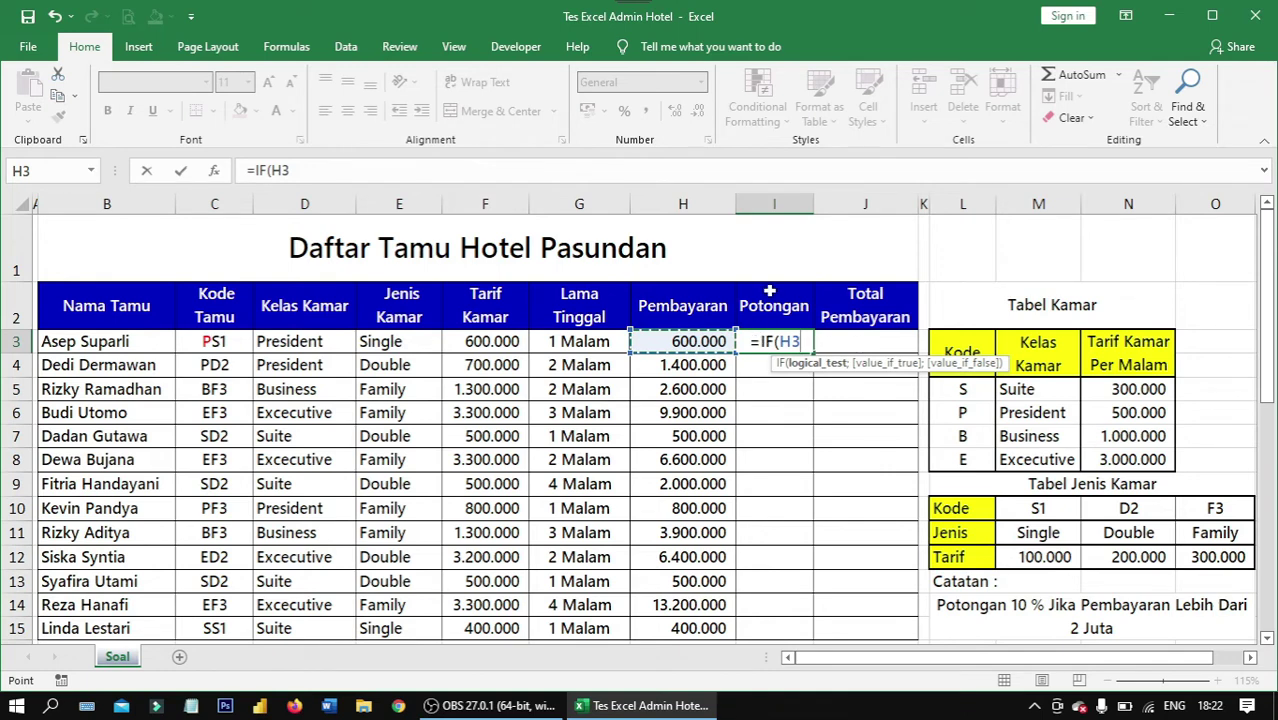
type(">")
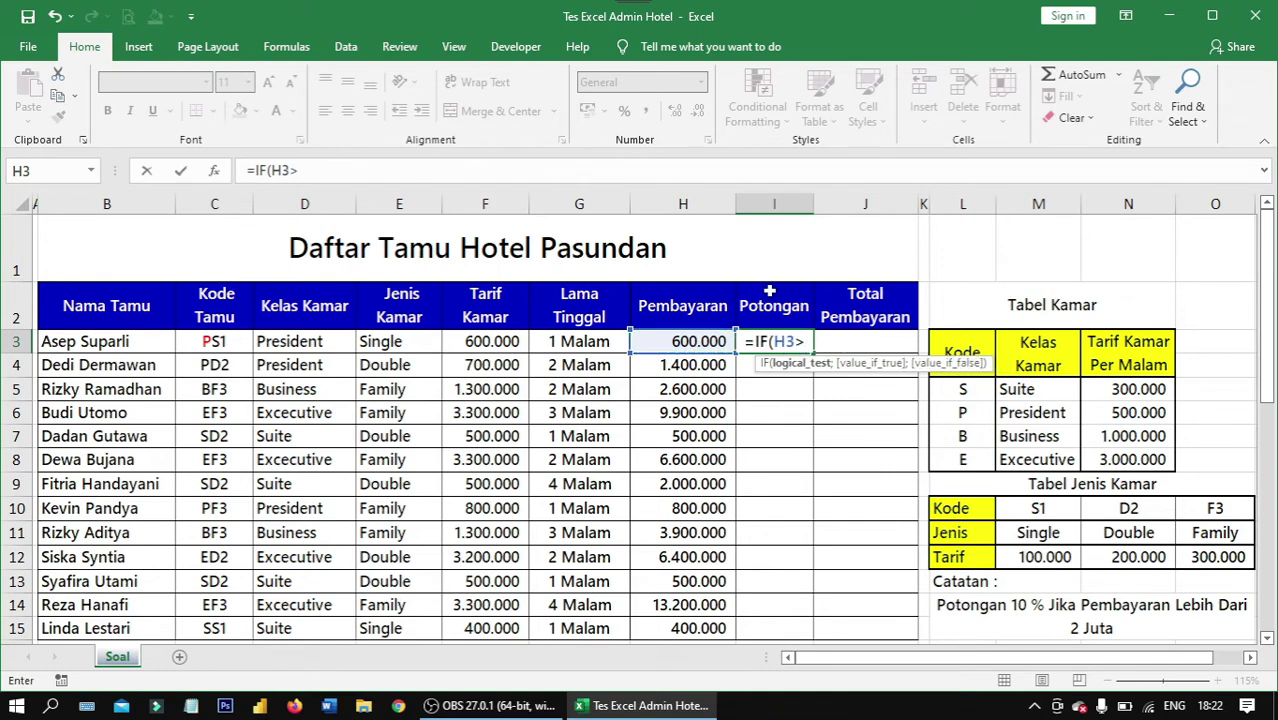
type("2")
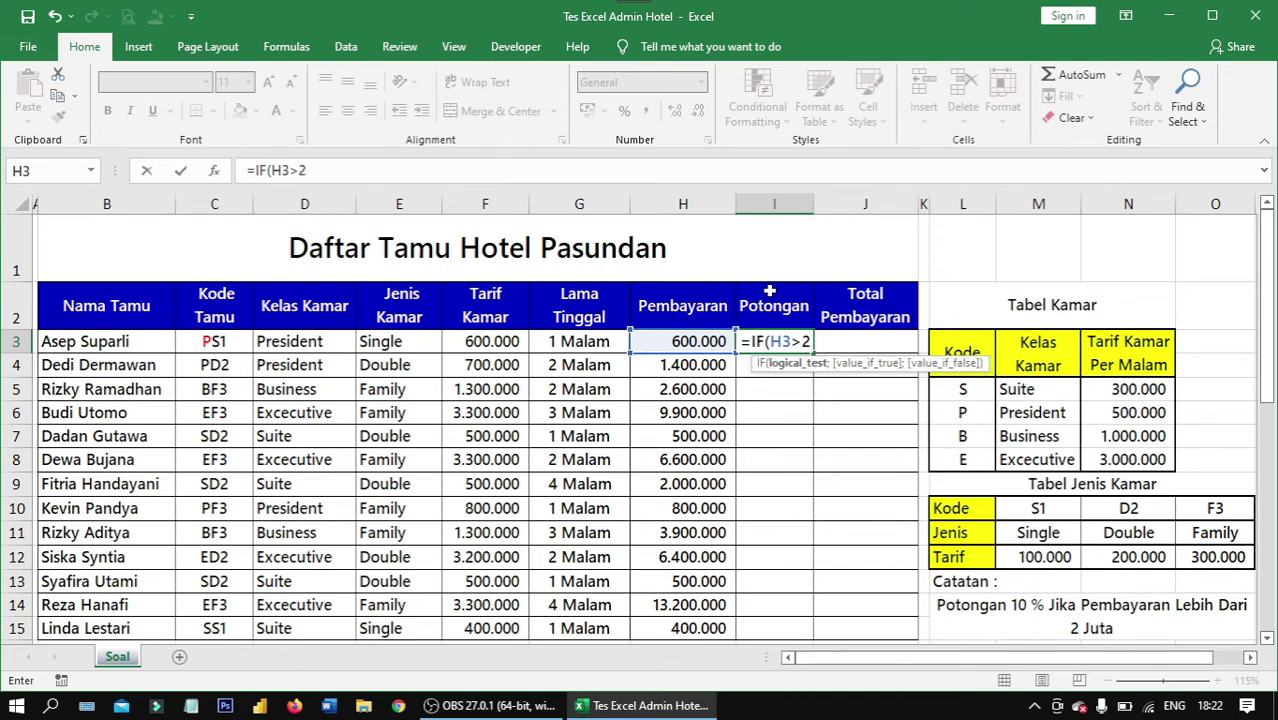
type("000")
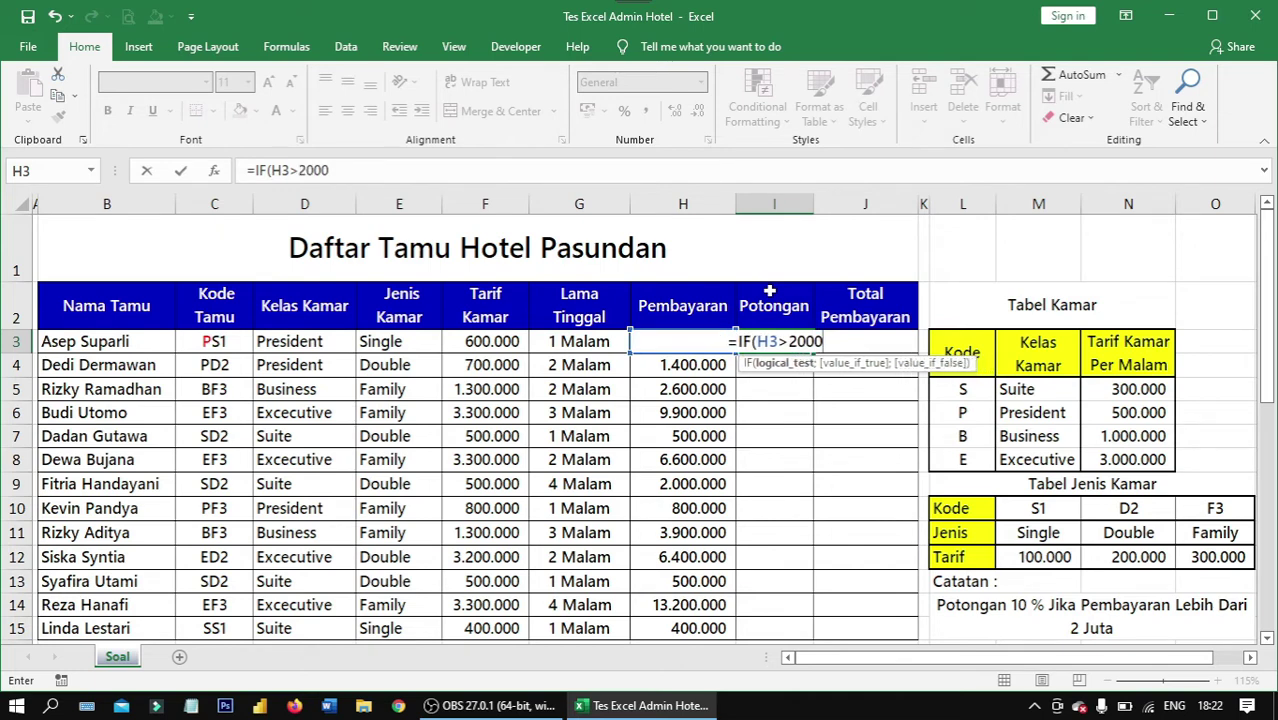
type("000")
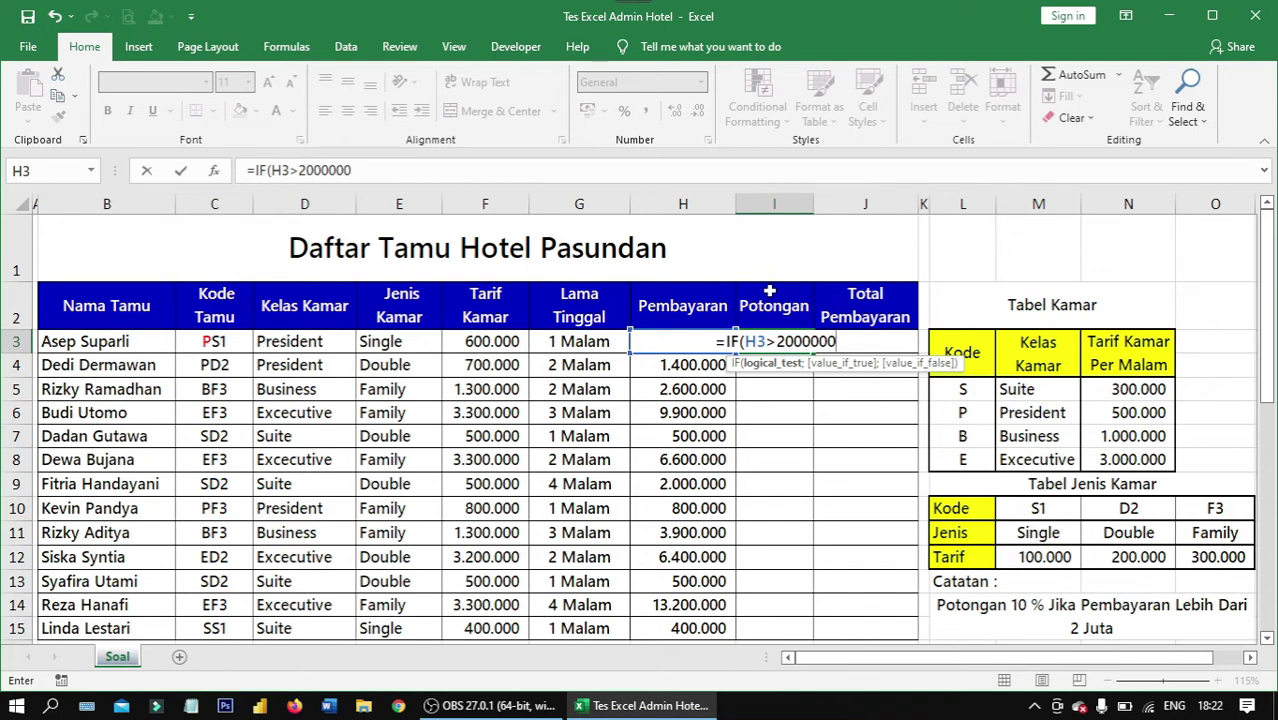
type(";")
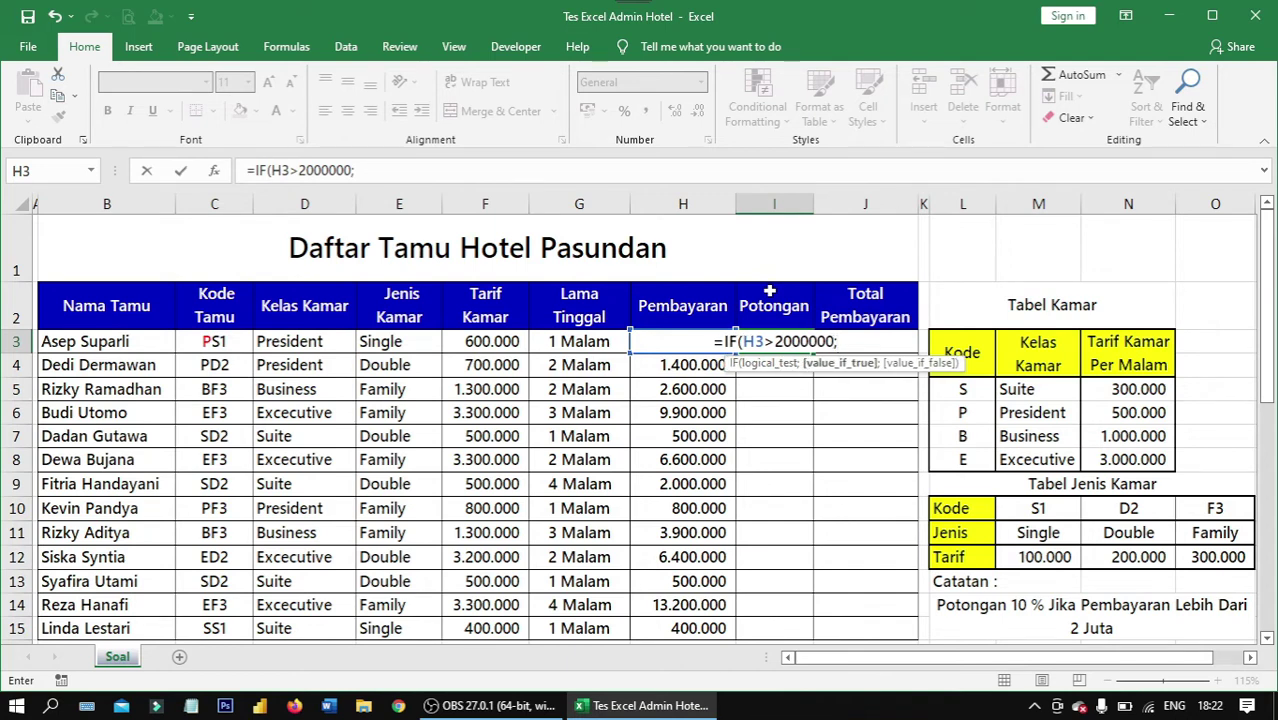
type("10")
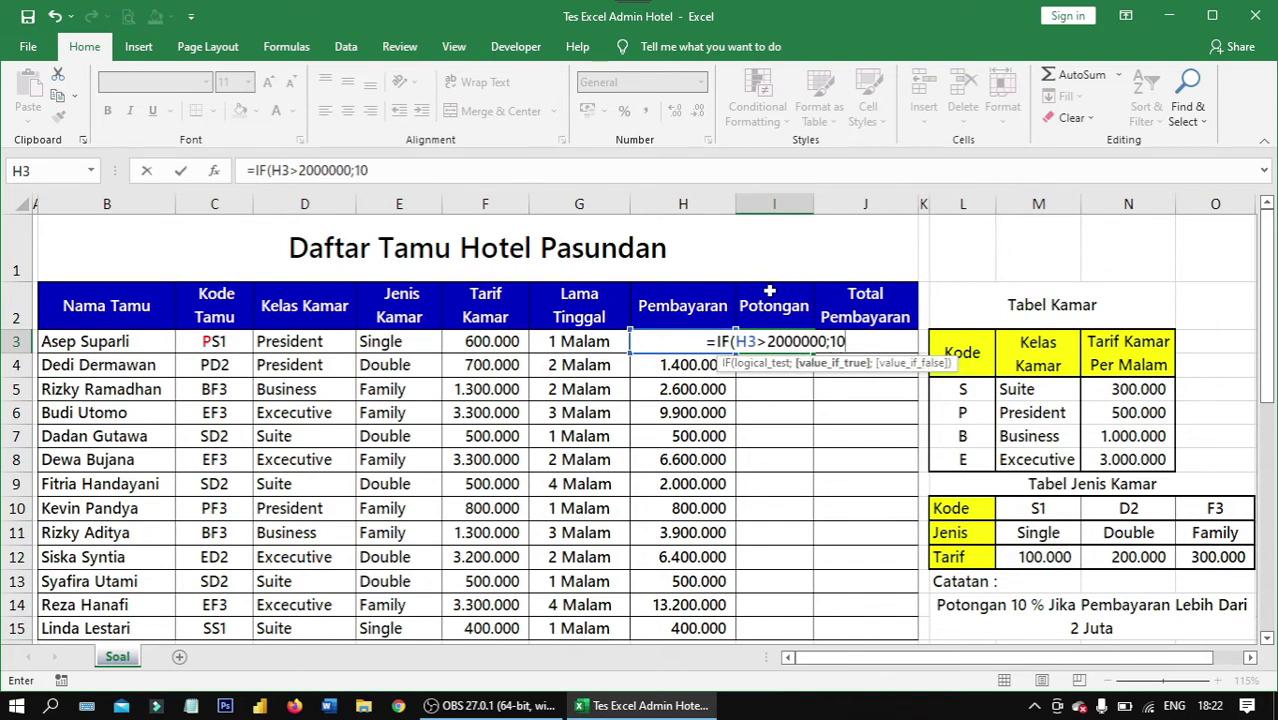
type("%")
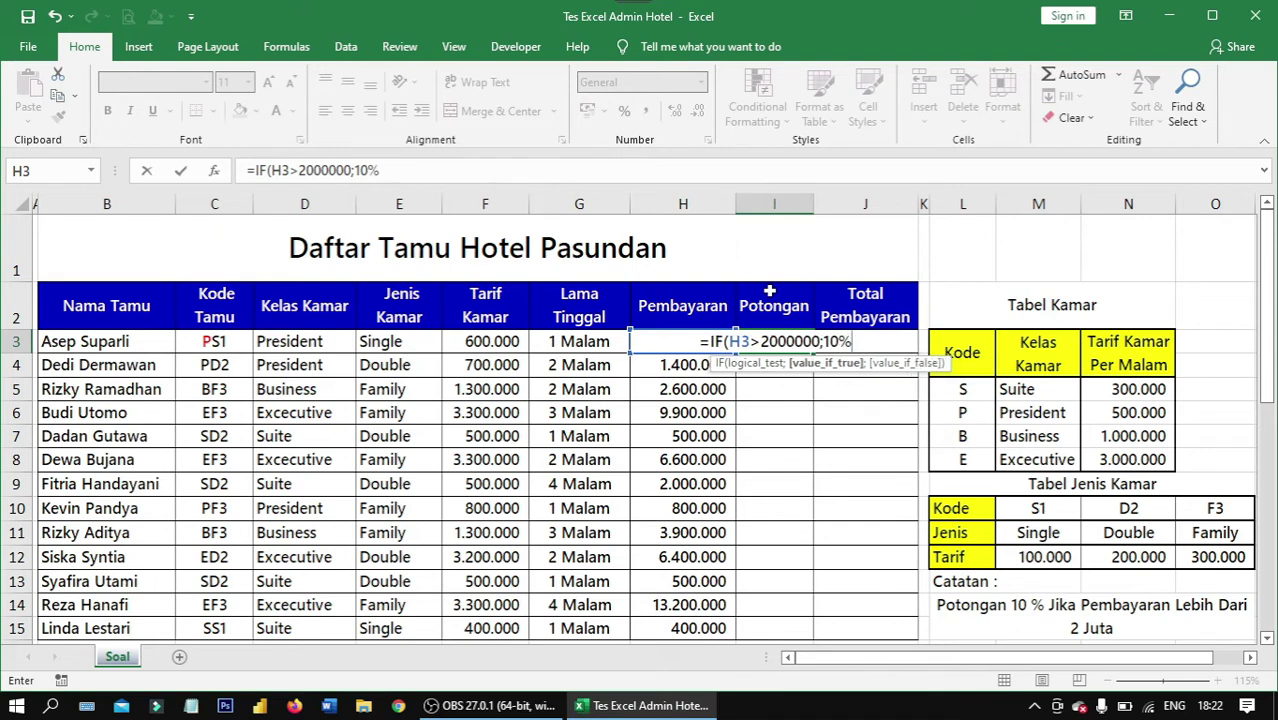
type(";")
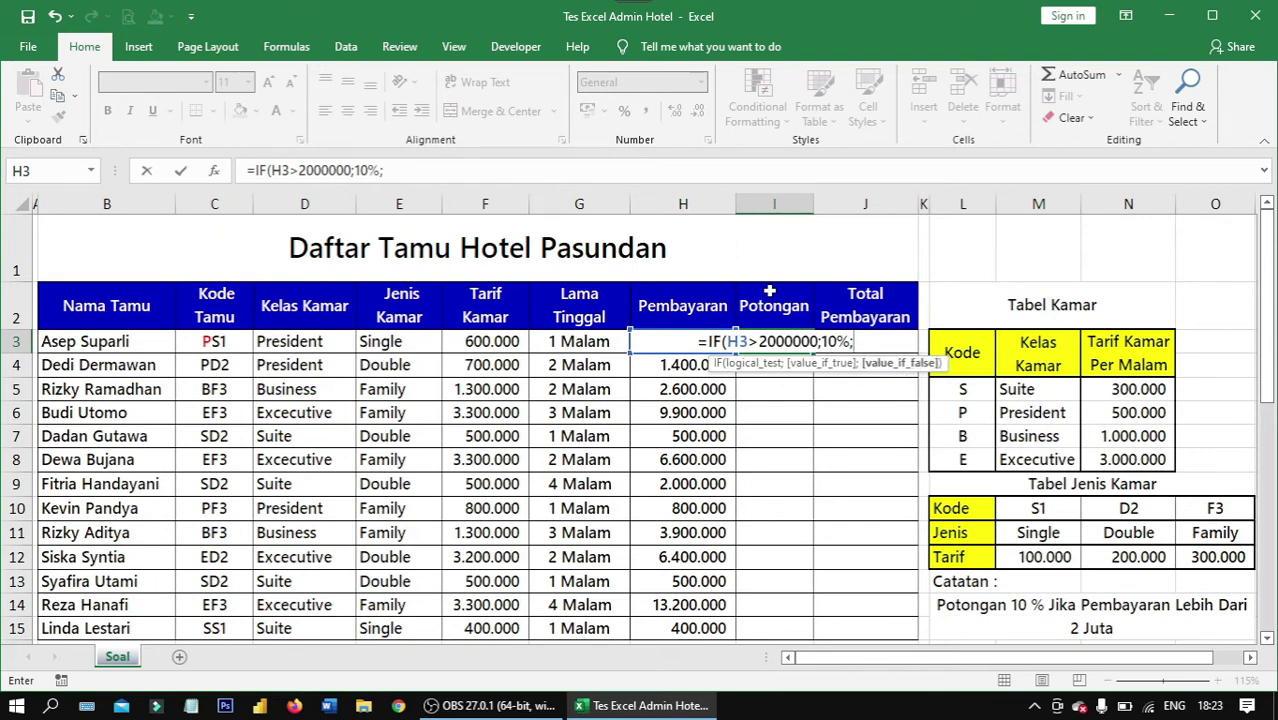
type("0")
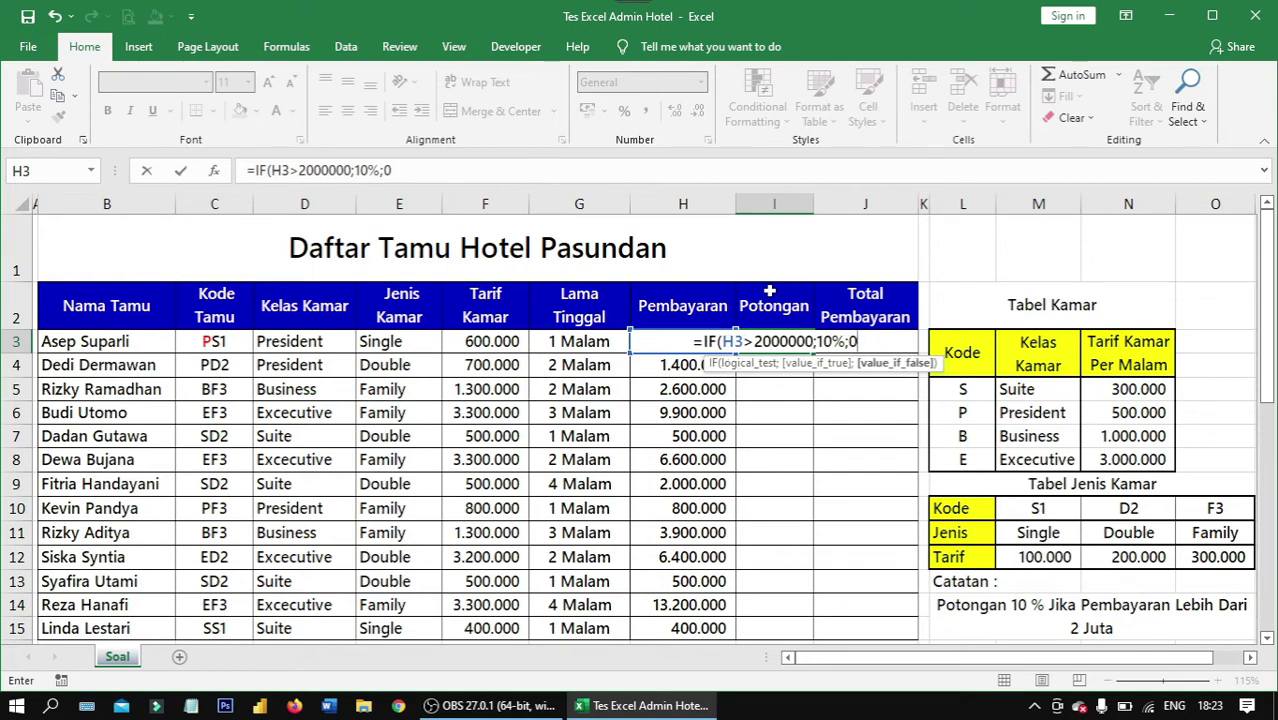
type("%")
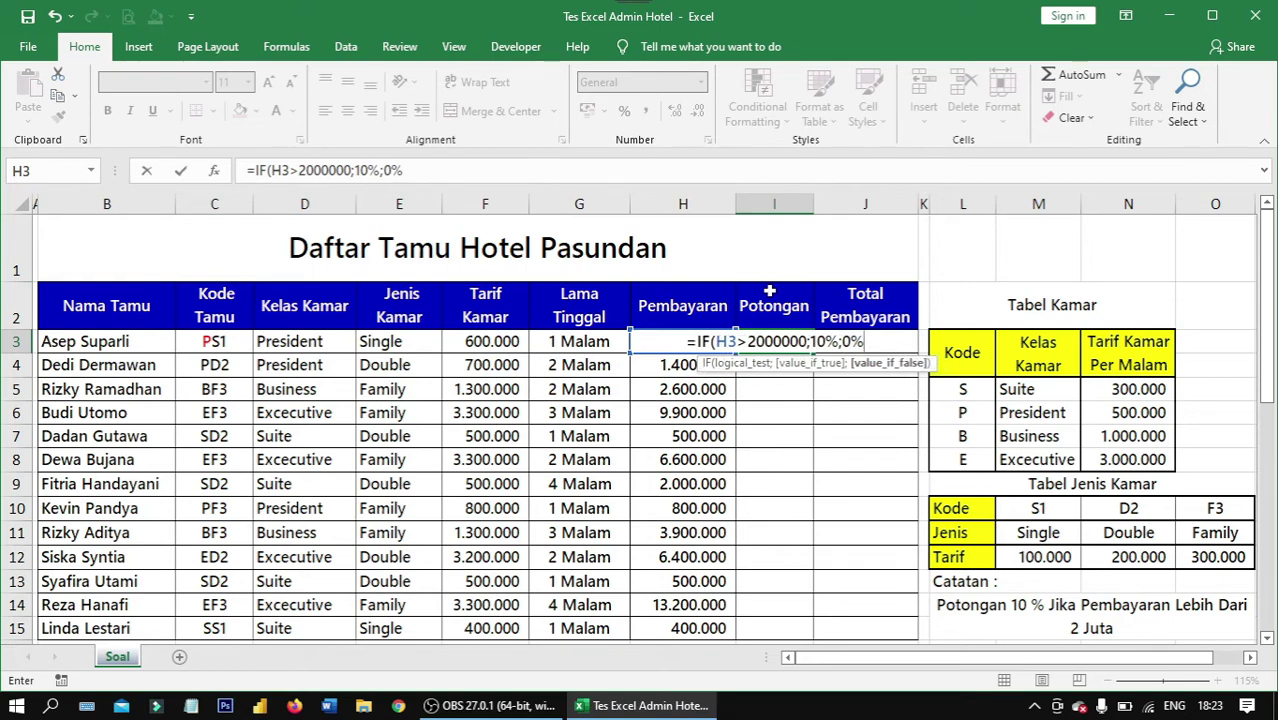
type(")")
key("ctrl+Return")
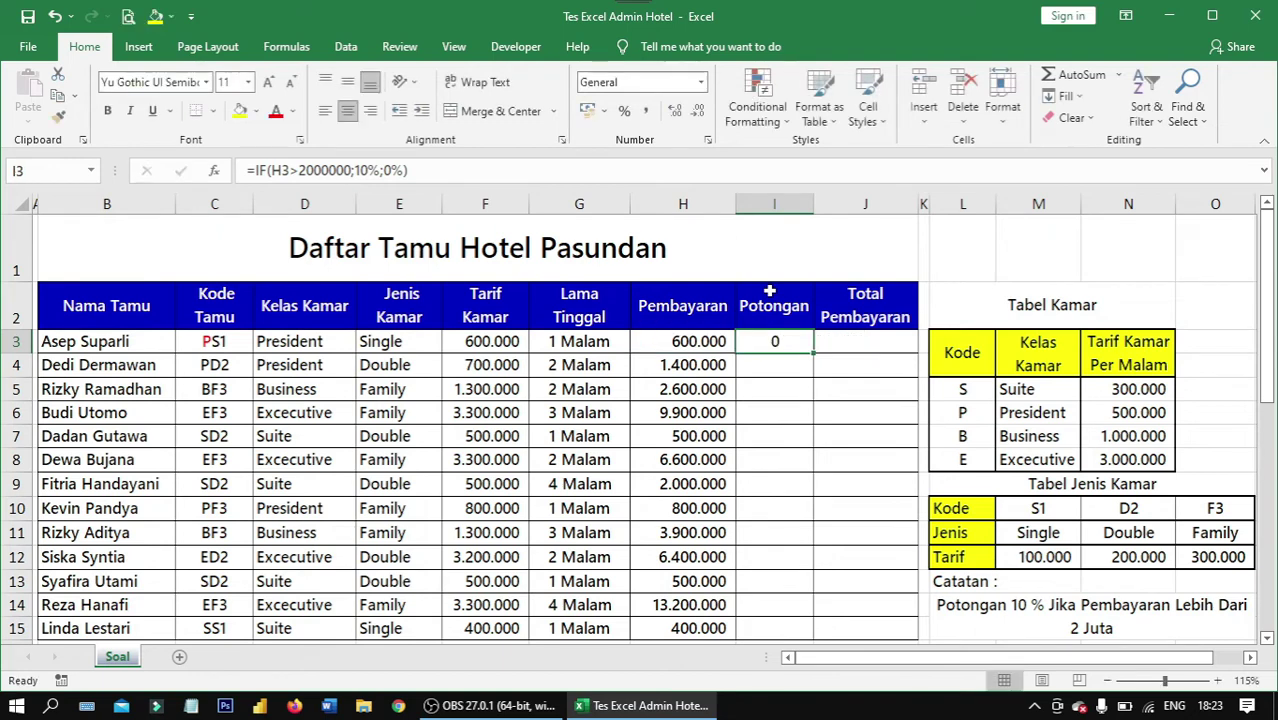
- Fill the discount formula down through I15 and format it as percentages
double_click(813, 355)
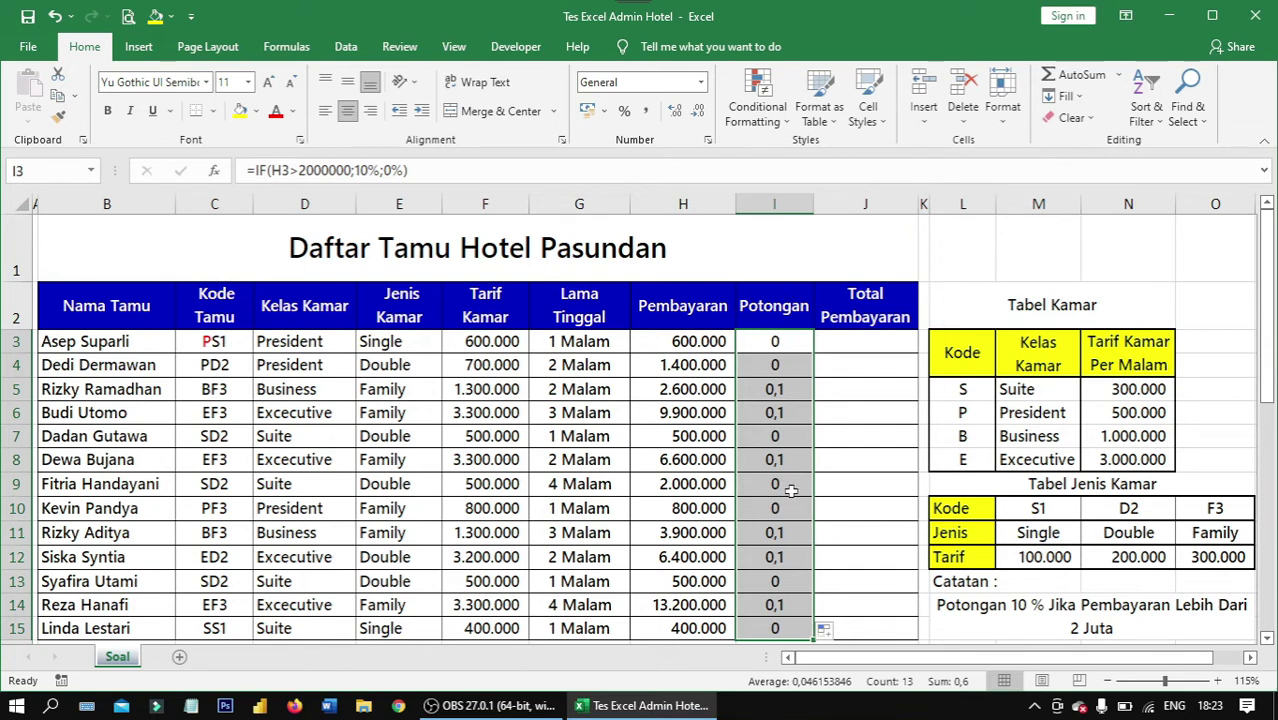
left_click(628, 112)
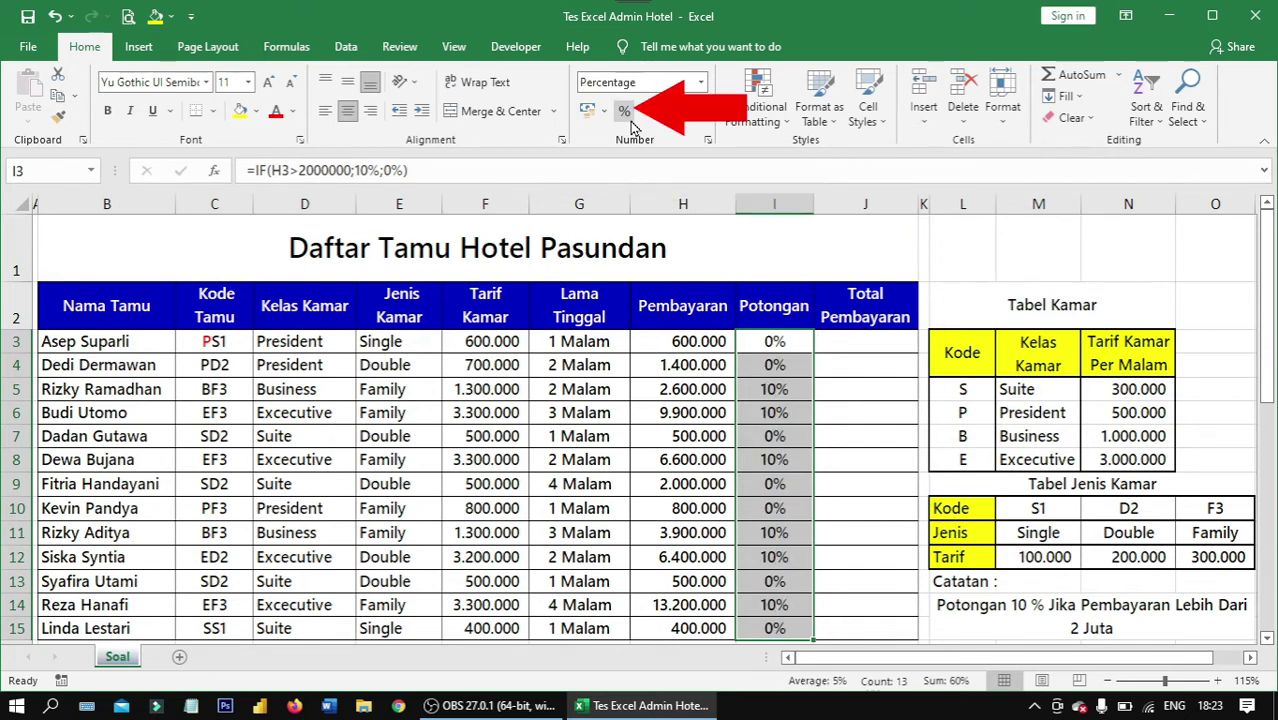
left_click(790, 437)
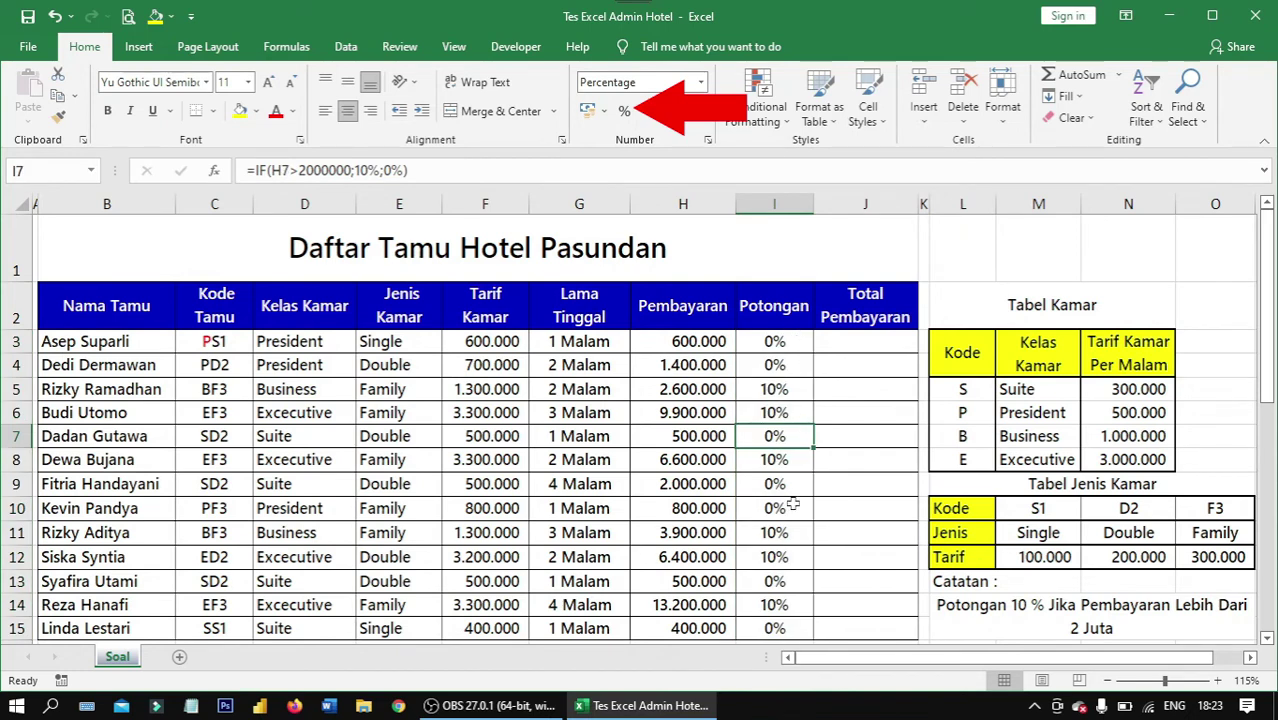
left_click(843, 342)
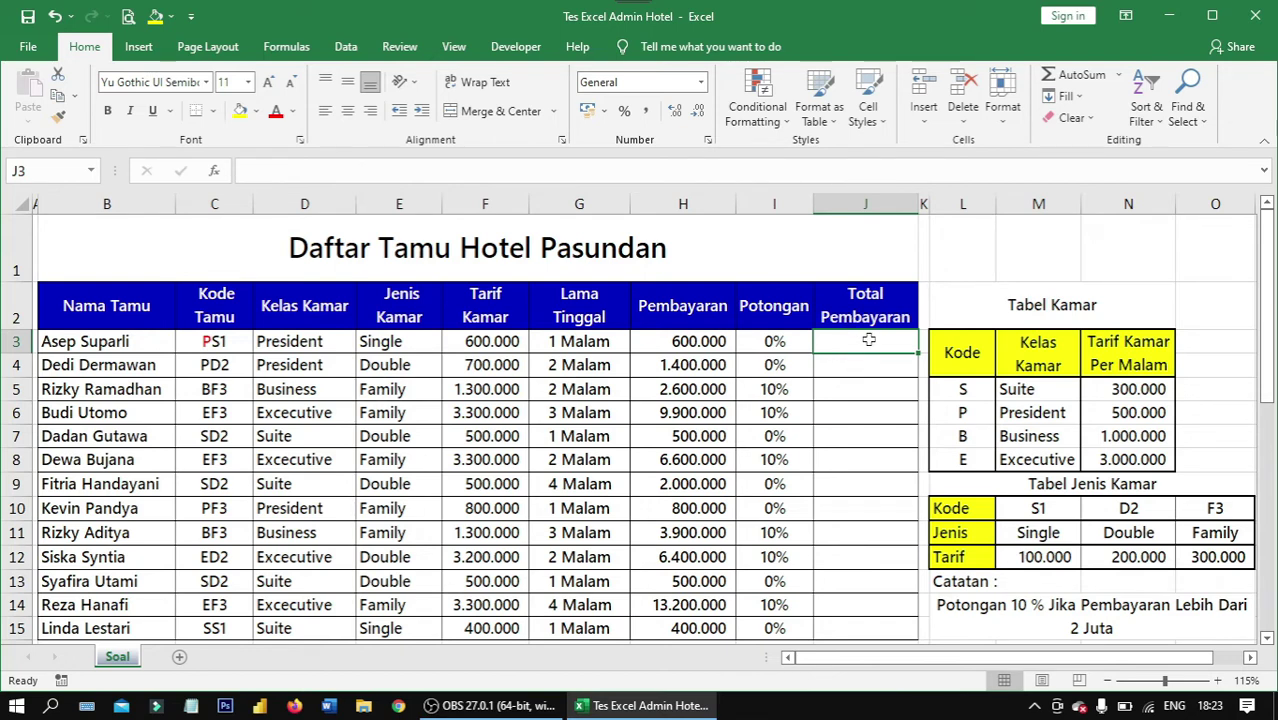
- Check the existing Pembayaran and Potongan formulas in H3 and I3
left_click(676, 340)
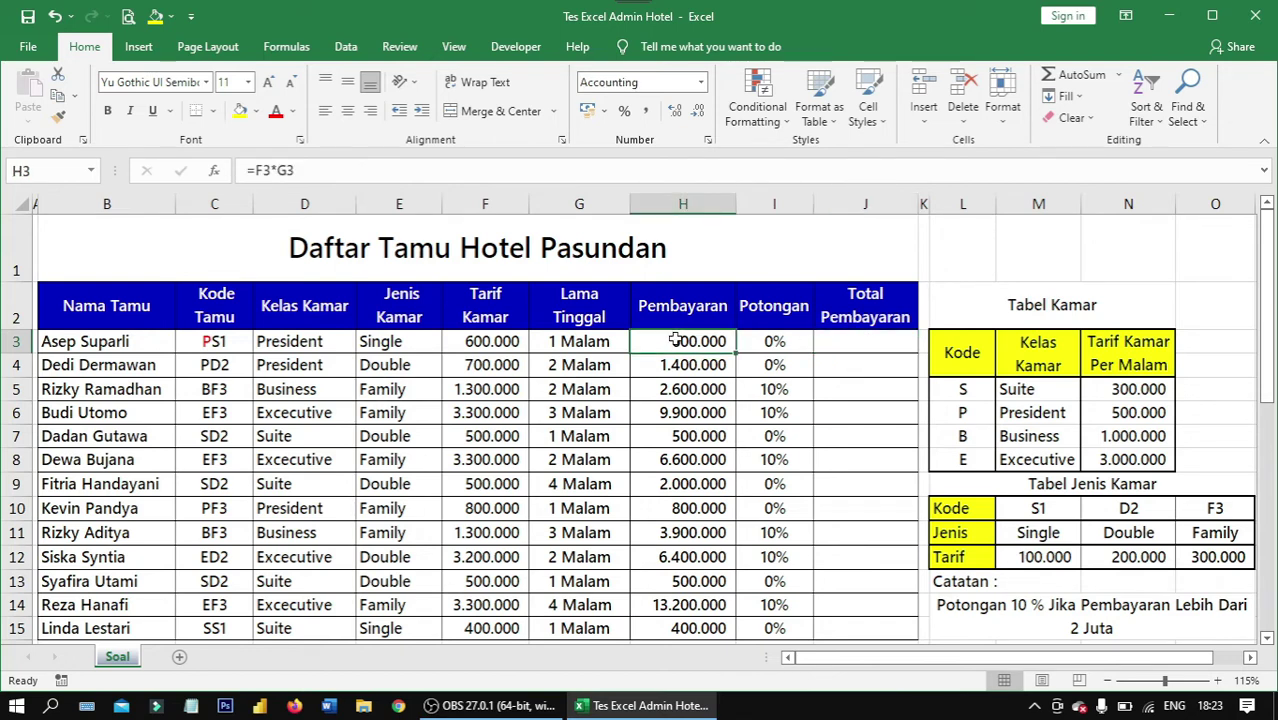
left_click(742, 340)
left_click(716, 340)
- Enter the total formula =H3-(H3*I3) in J3
left_click(758, 341)
left_click(851, 340)
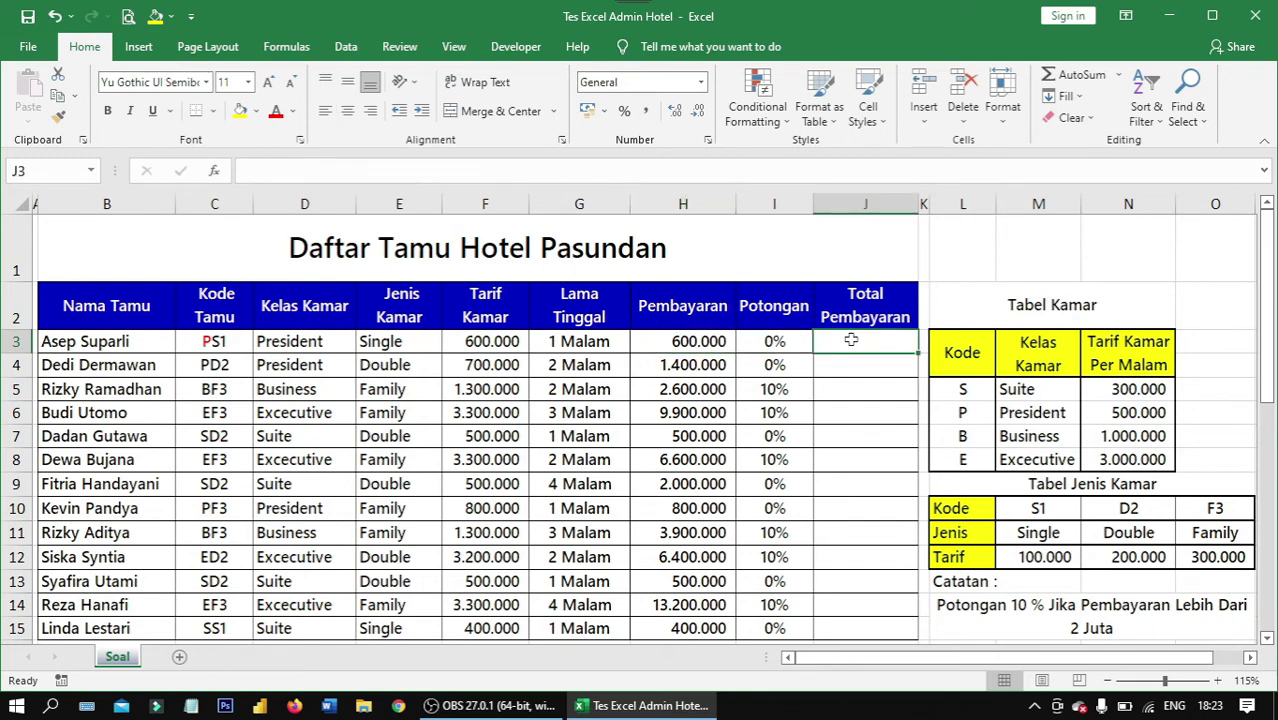
type("=")
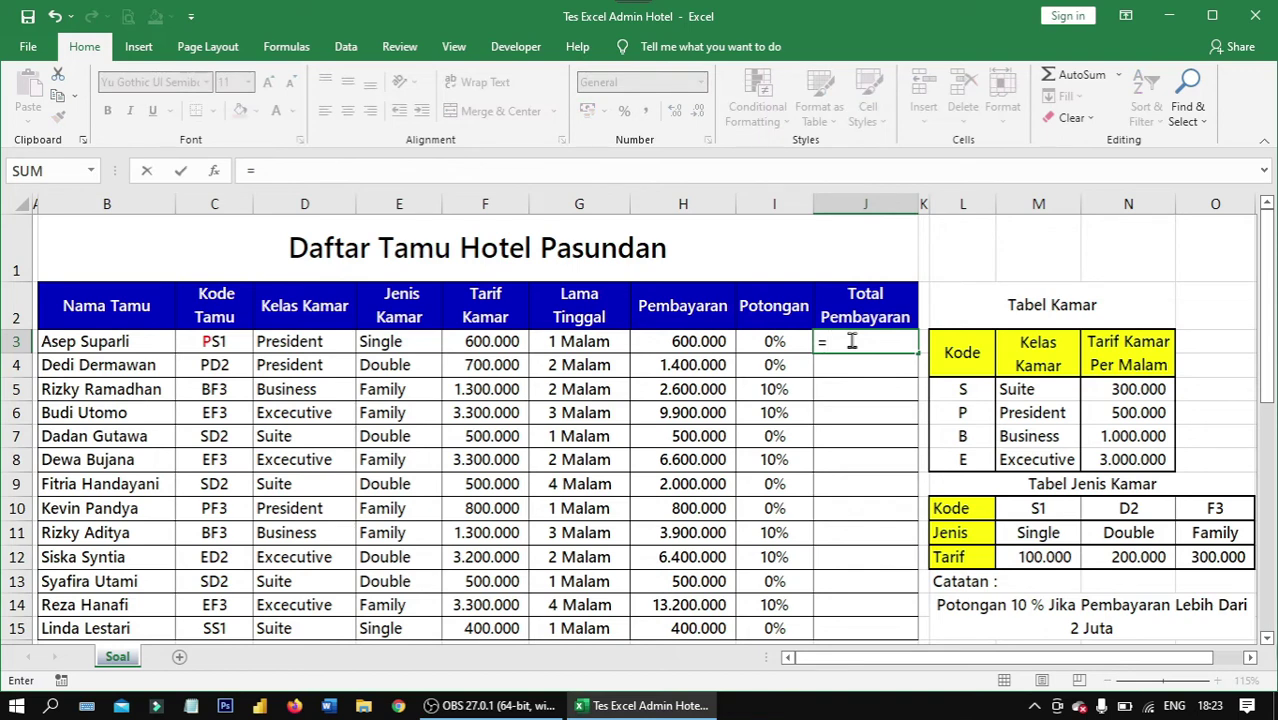
left_click(720, 338)
type("-")
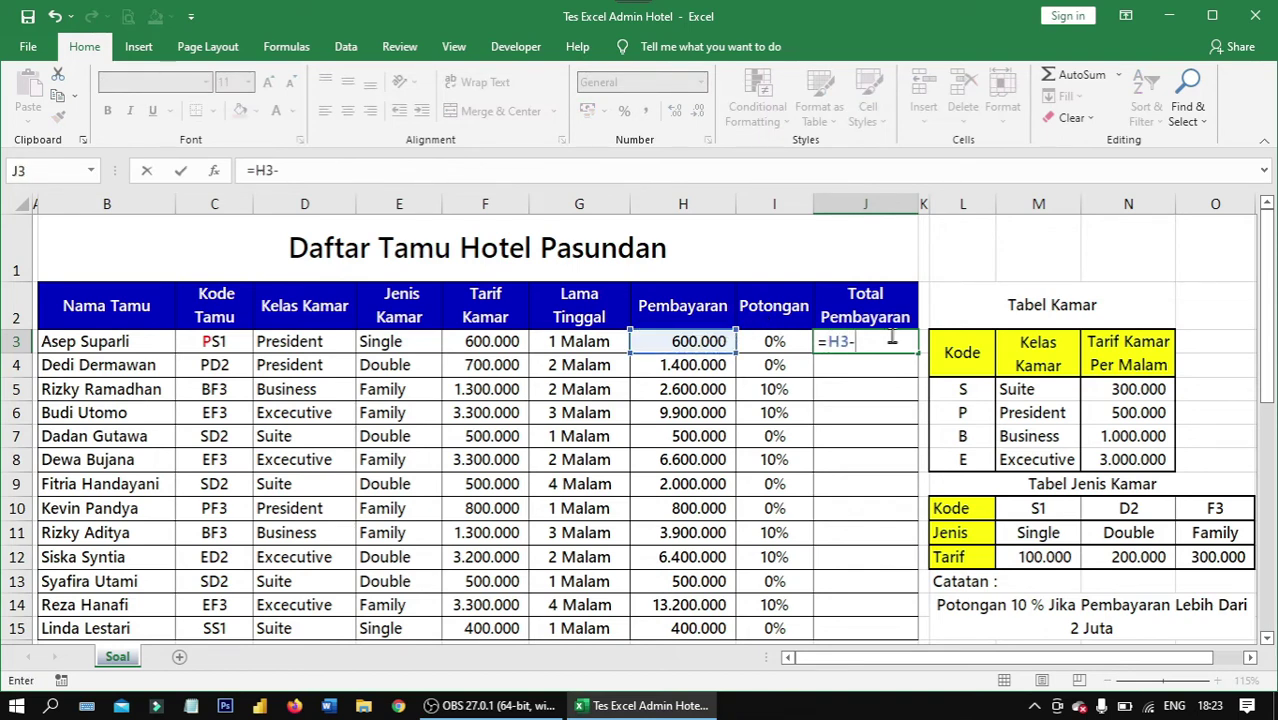
type("(")
left_click(704, 338)
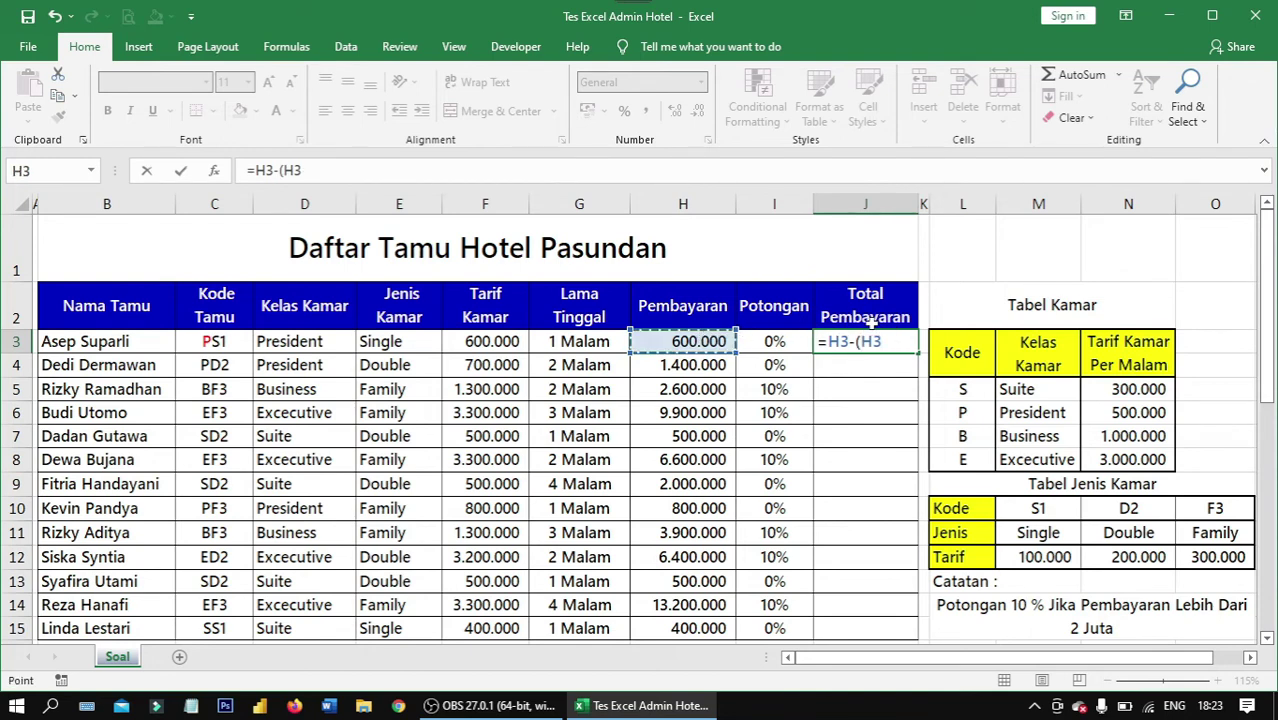
type("*")
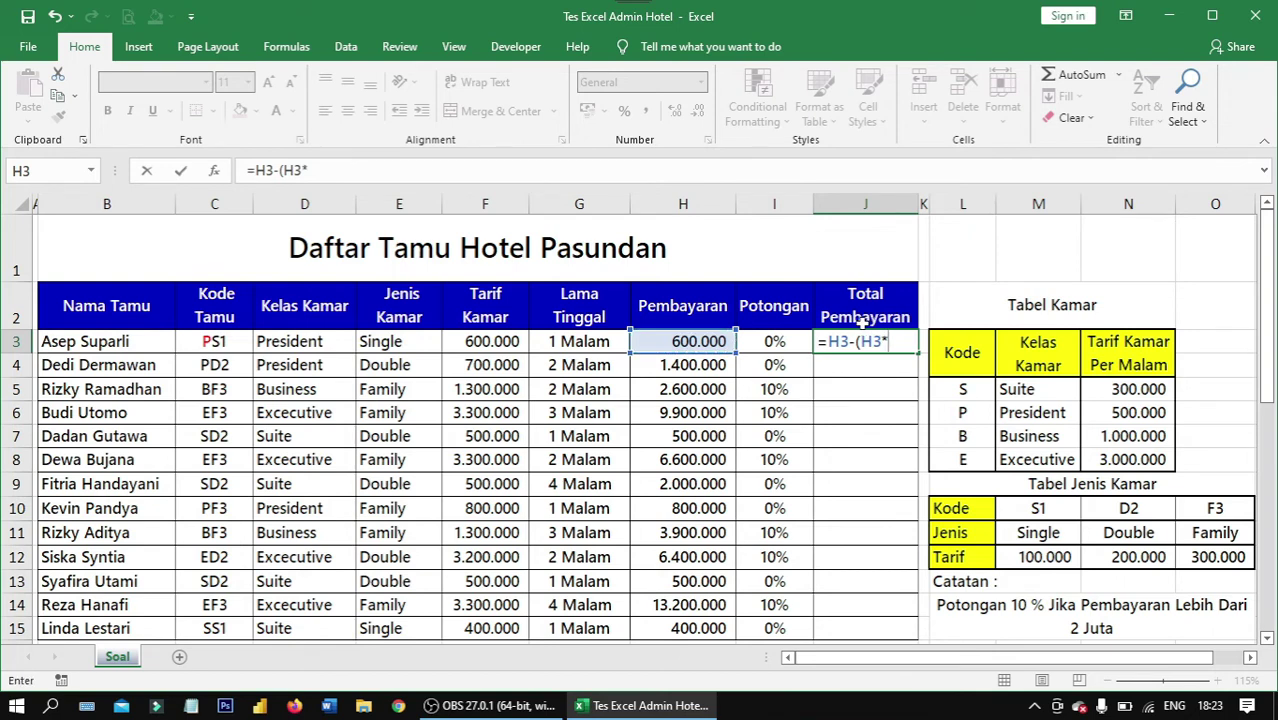
left_click(787, 341)
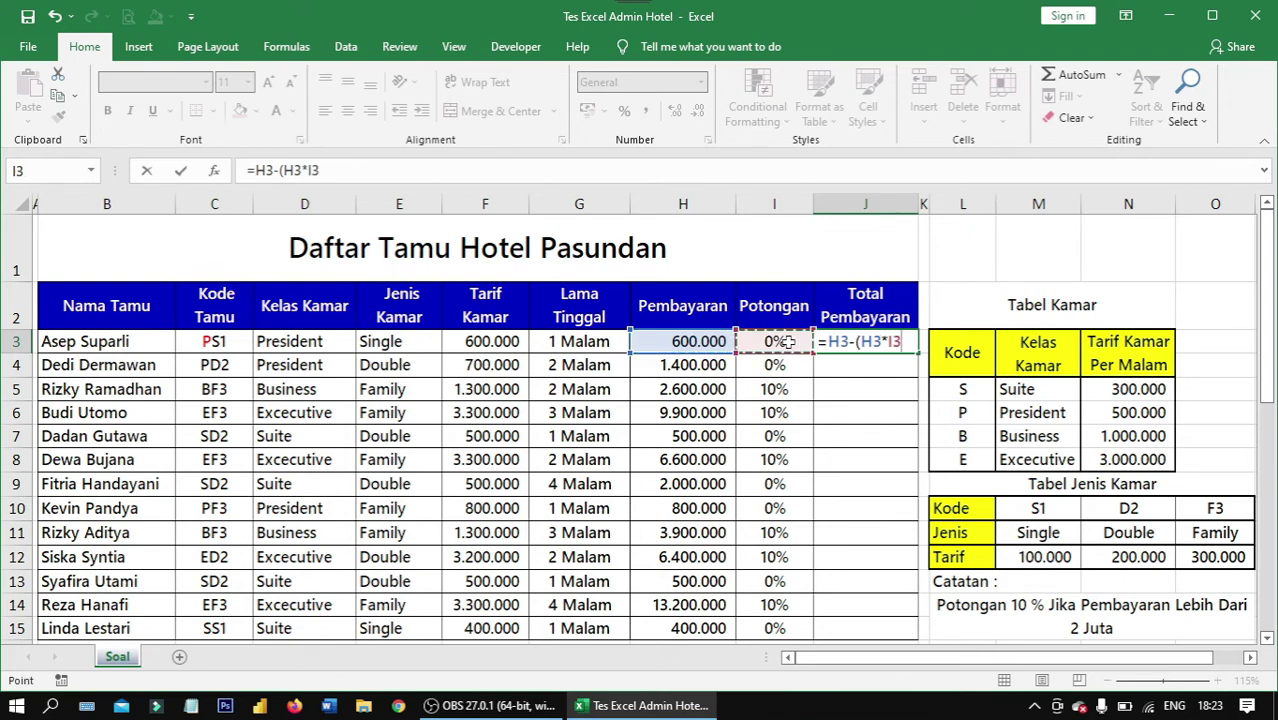
type(")")
key("ctrl+Return")
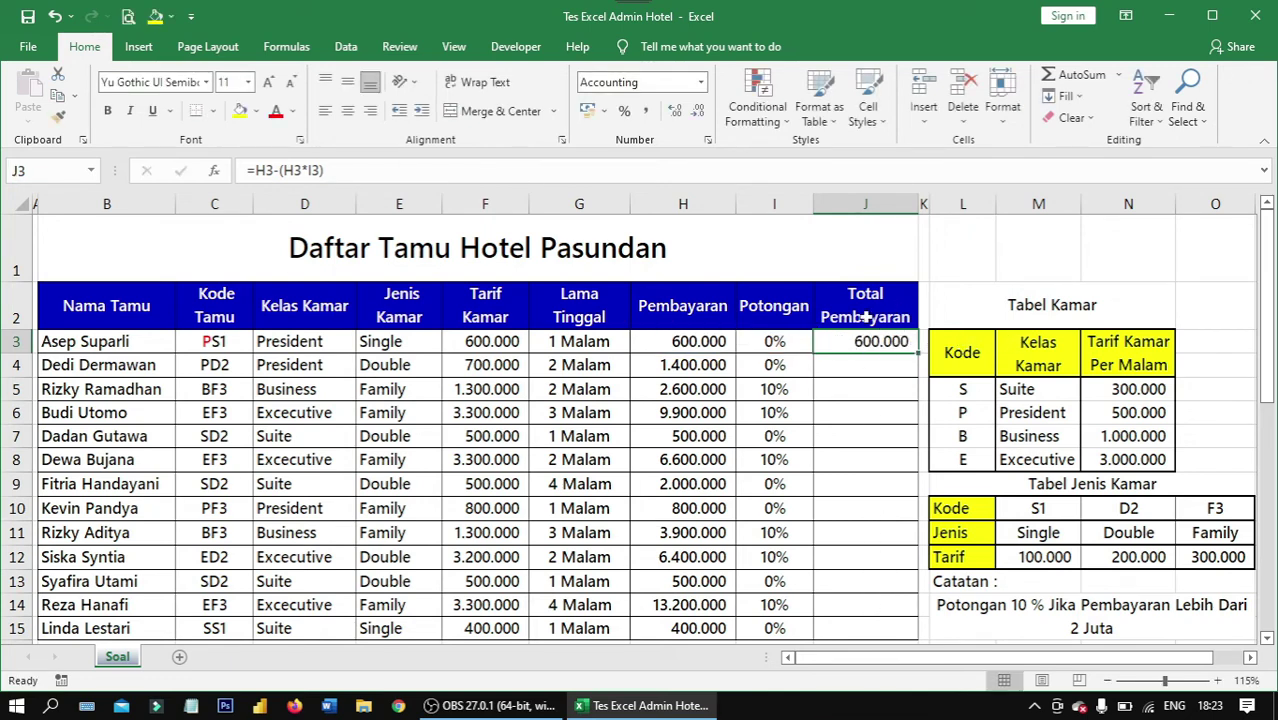
- Copy the total formula down to J15 for every guest
left_click_drag(918, 352, 900, 632)
left_click(878, 461)
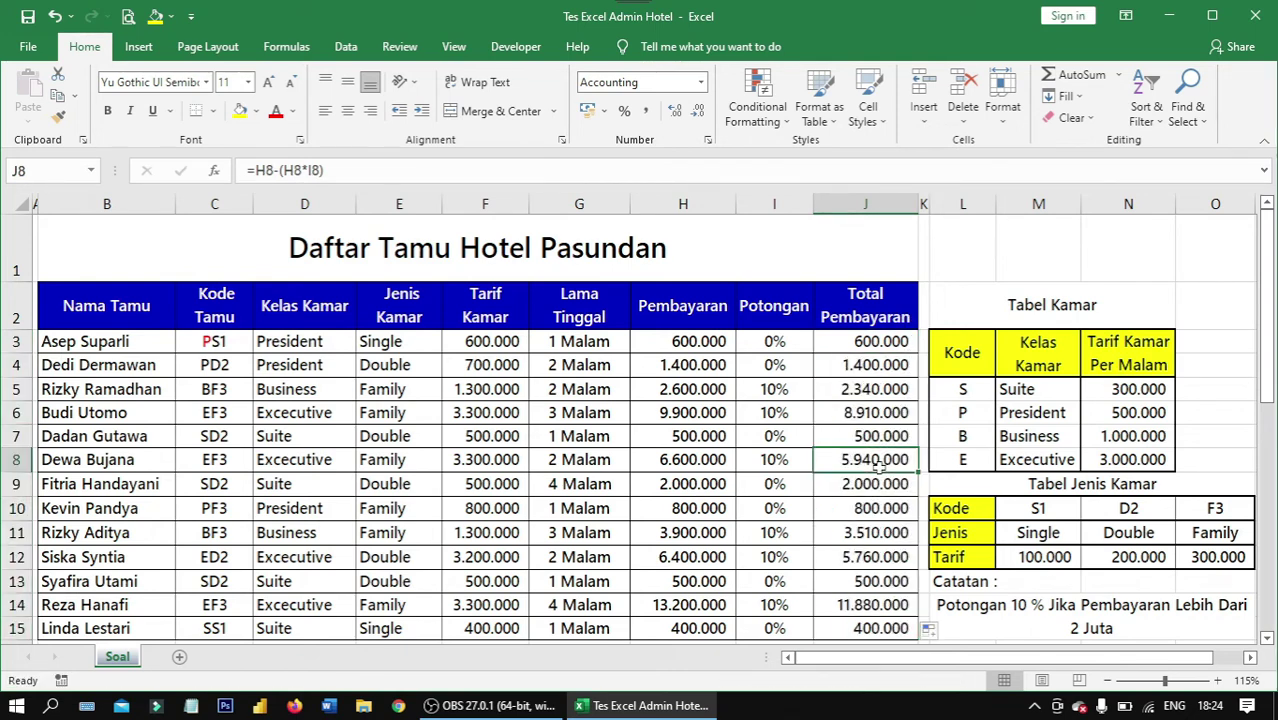
left_click(856, 346)
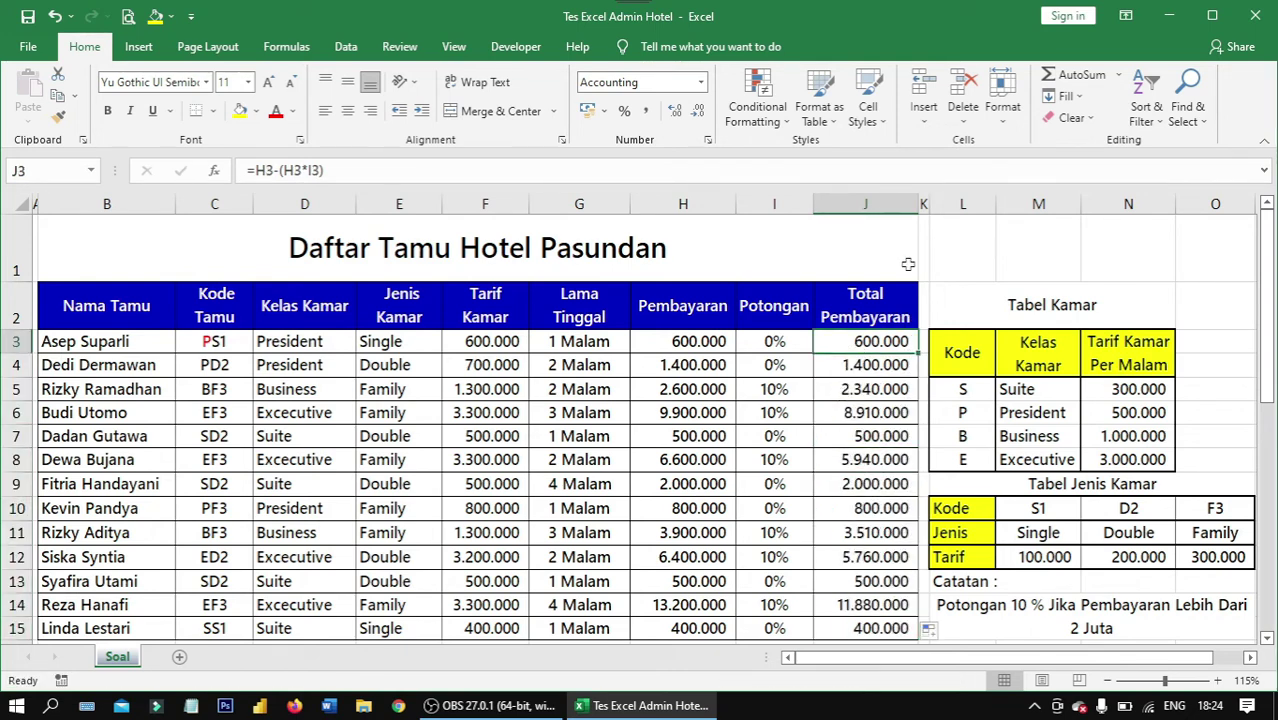
mouse_move(862, 305)
left_mouse_down()
mouse_move(838, 516)
mouse_move(862, 612)
left_mouse_up()
left_click(873, 297)
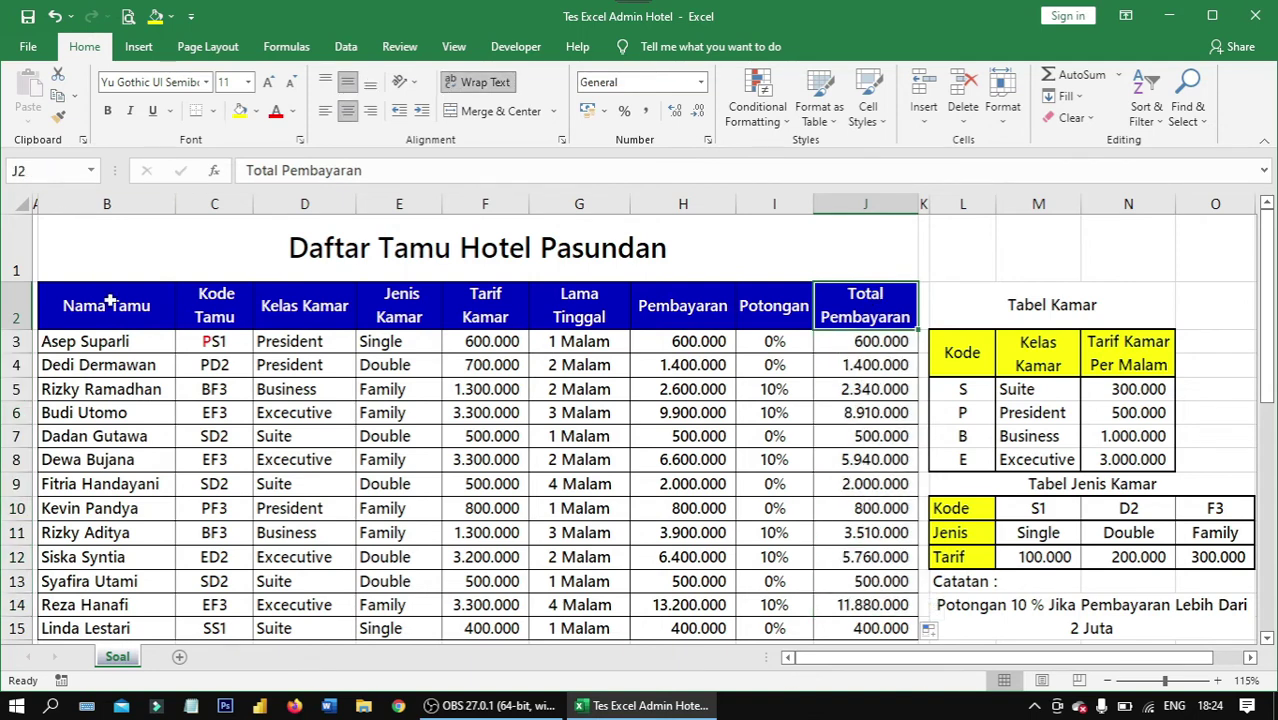
mouse_move(108, 297)
left_mouse_down()
mouse_move(213, 316)
mouse_move(897, 604)
mouse_move(900, 620)
left_mouse_up()
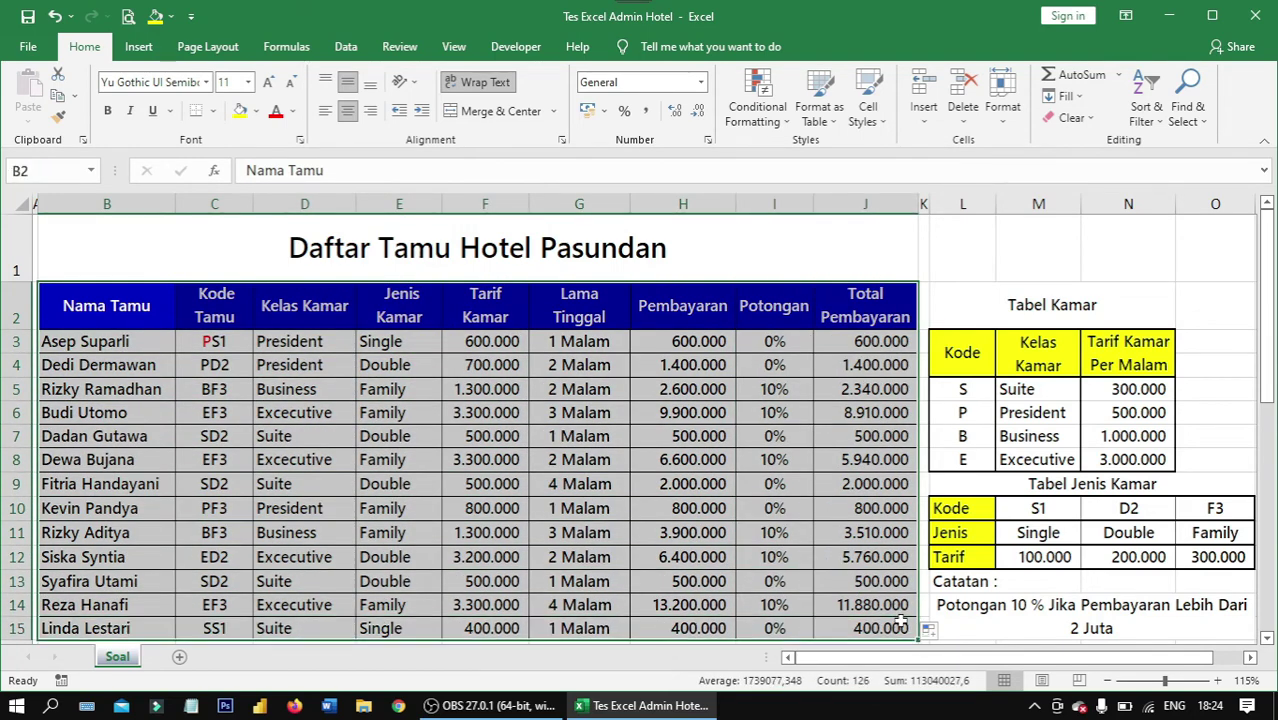
left_click(855, 352)
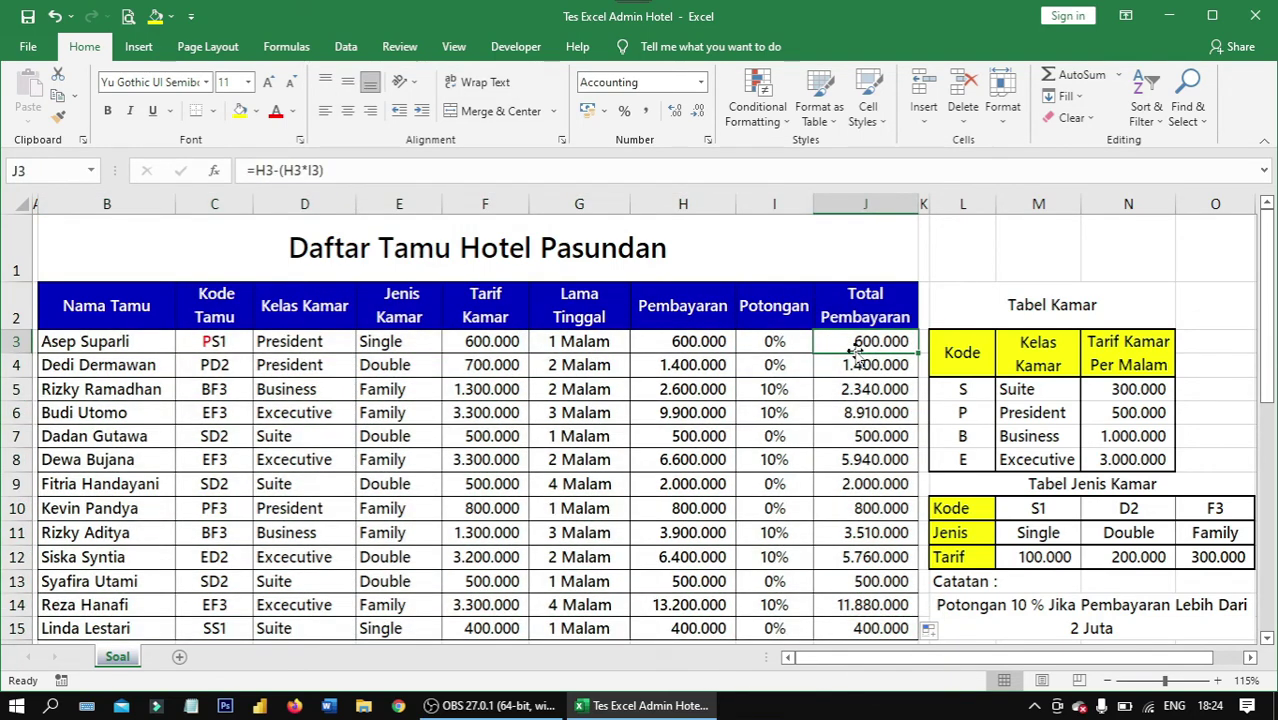